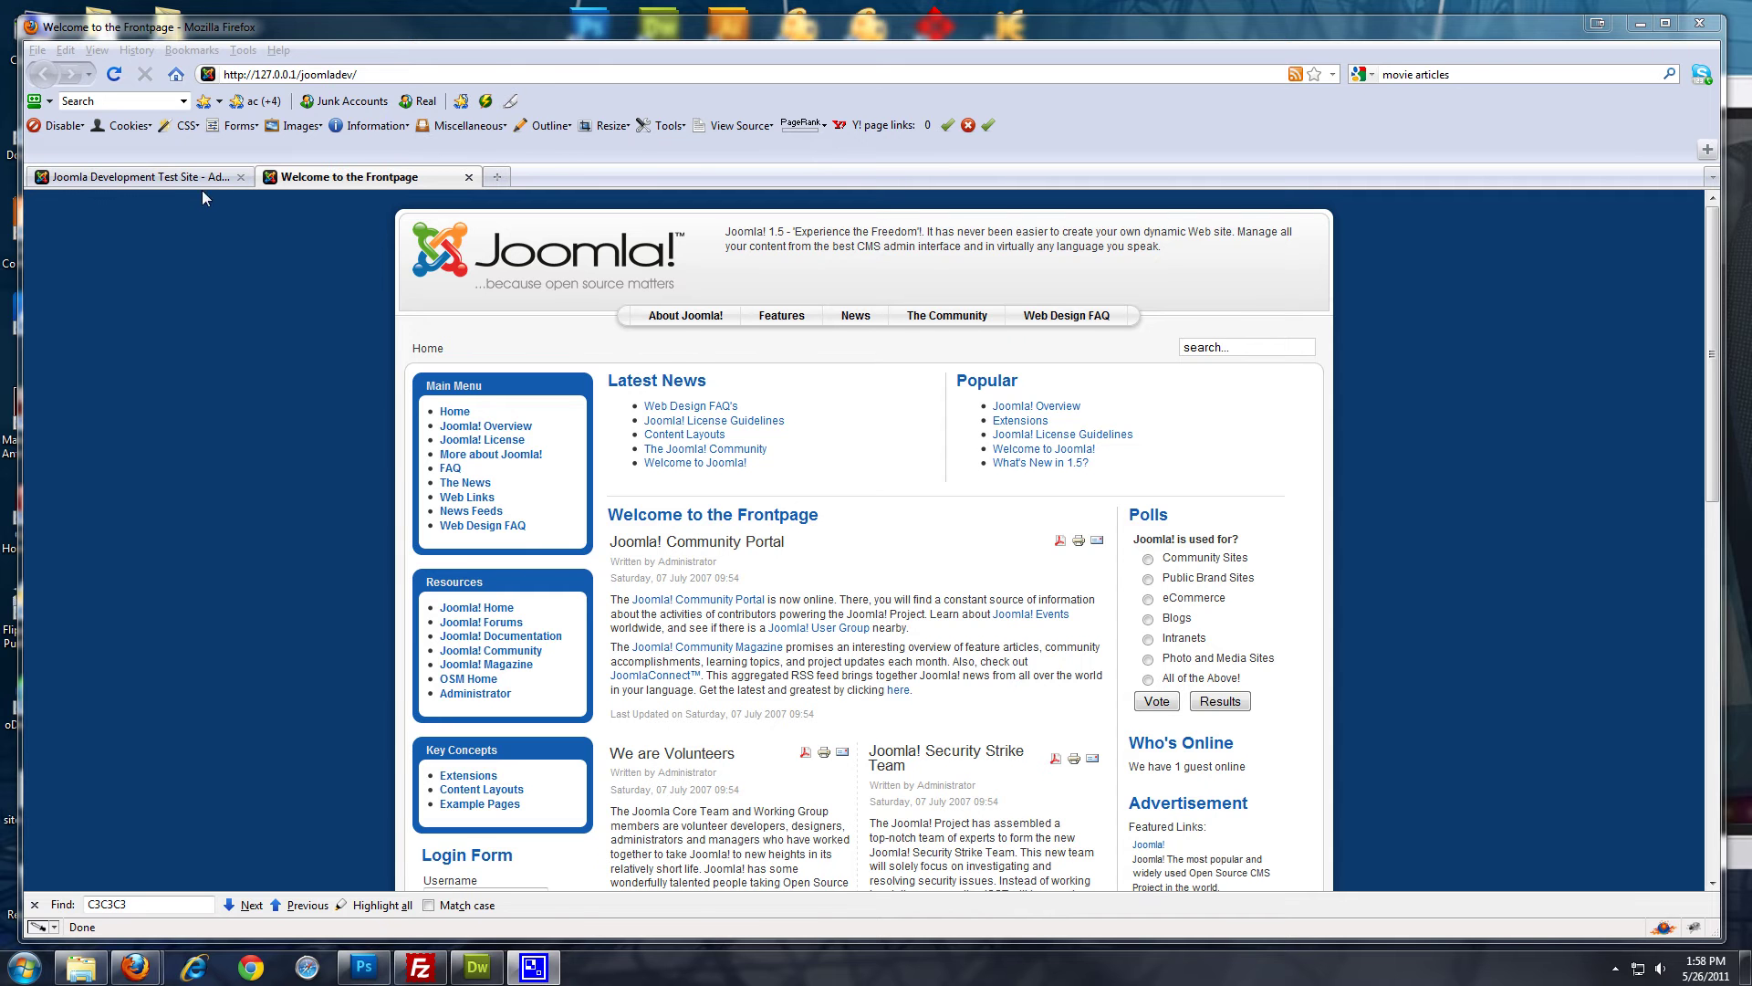
Log in to the administrator back-end with the admin username and password
click(206, 177)
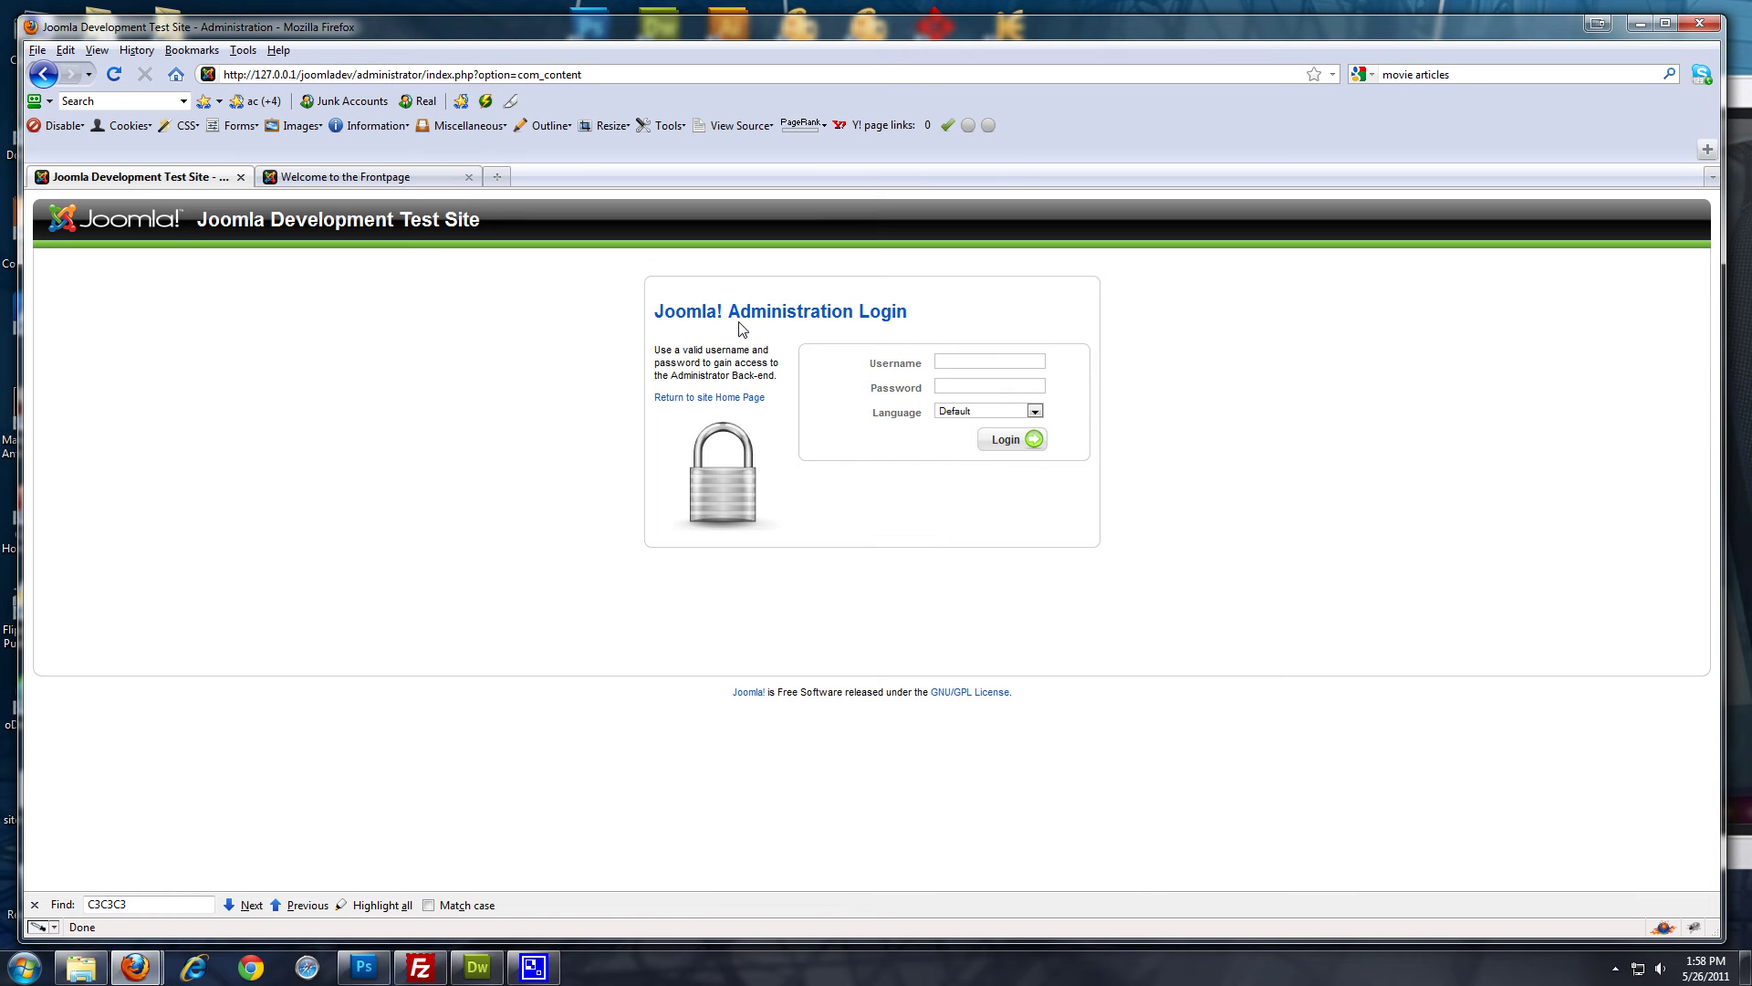
click(1021, 362)
text(admin)
key(Tab)
text(password)
key(Return)
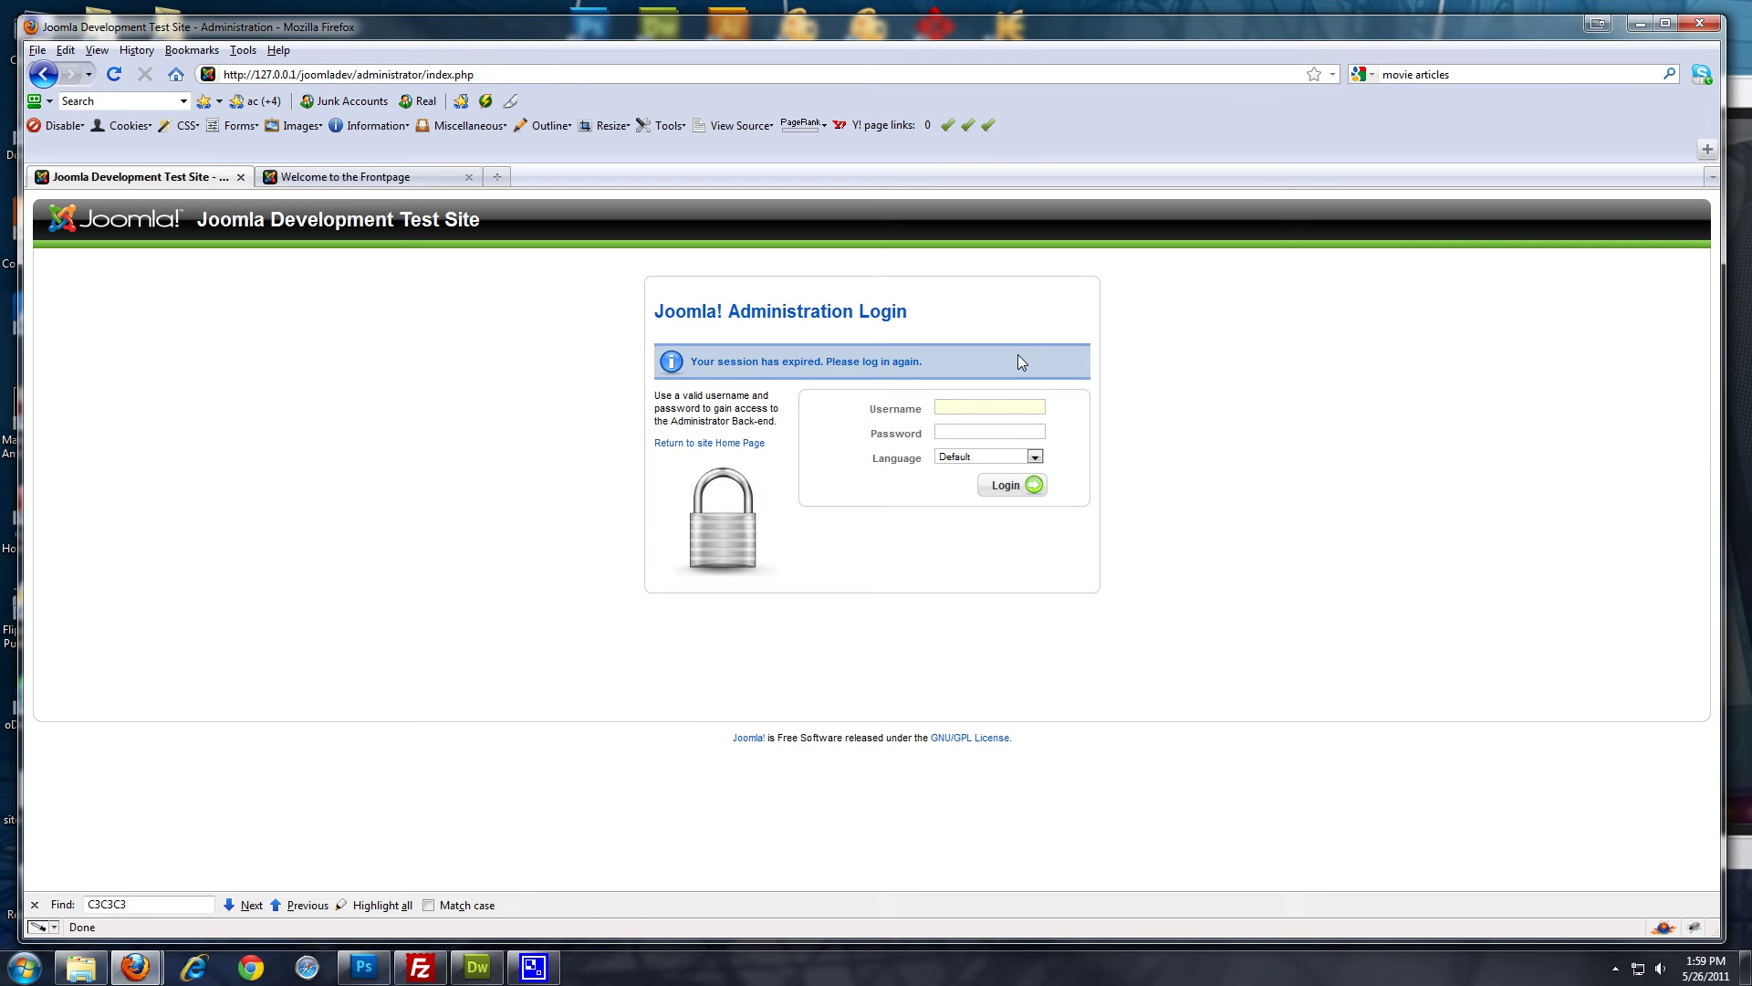
Log in again with the admin credentials after the session-expired notice
text(ad)
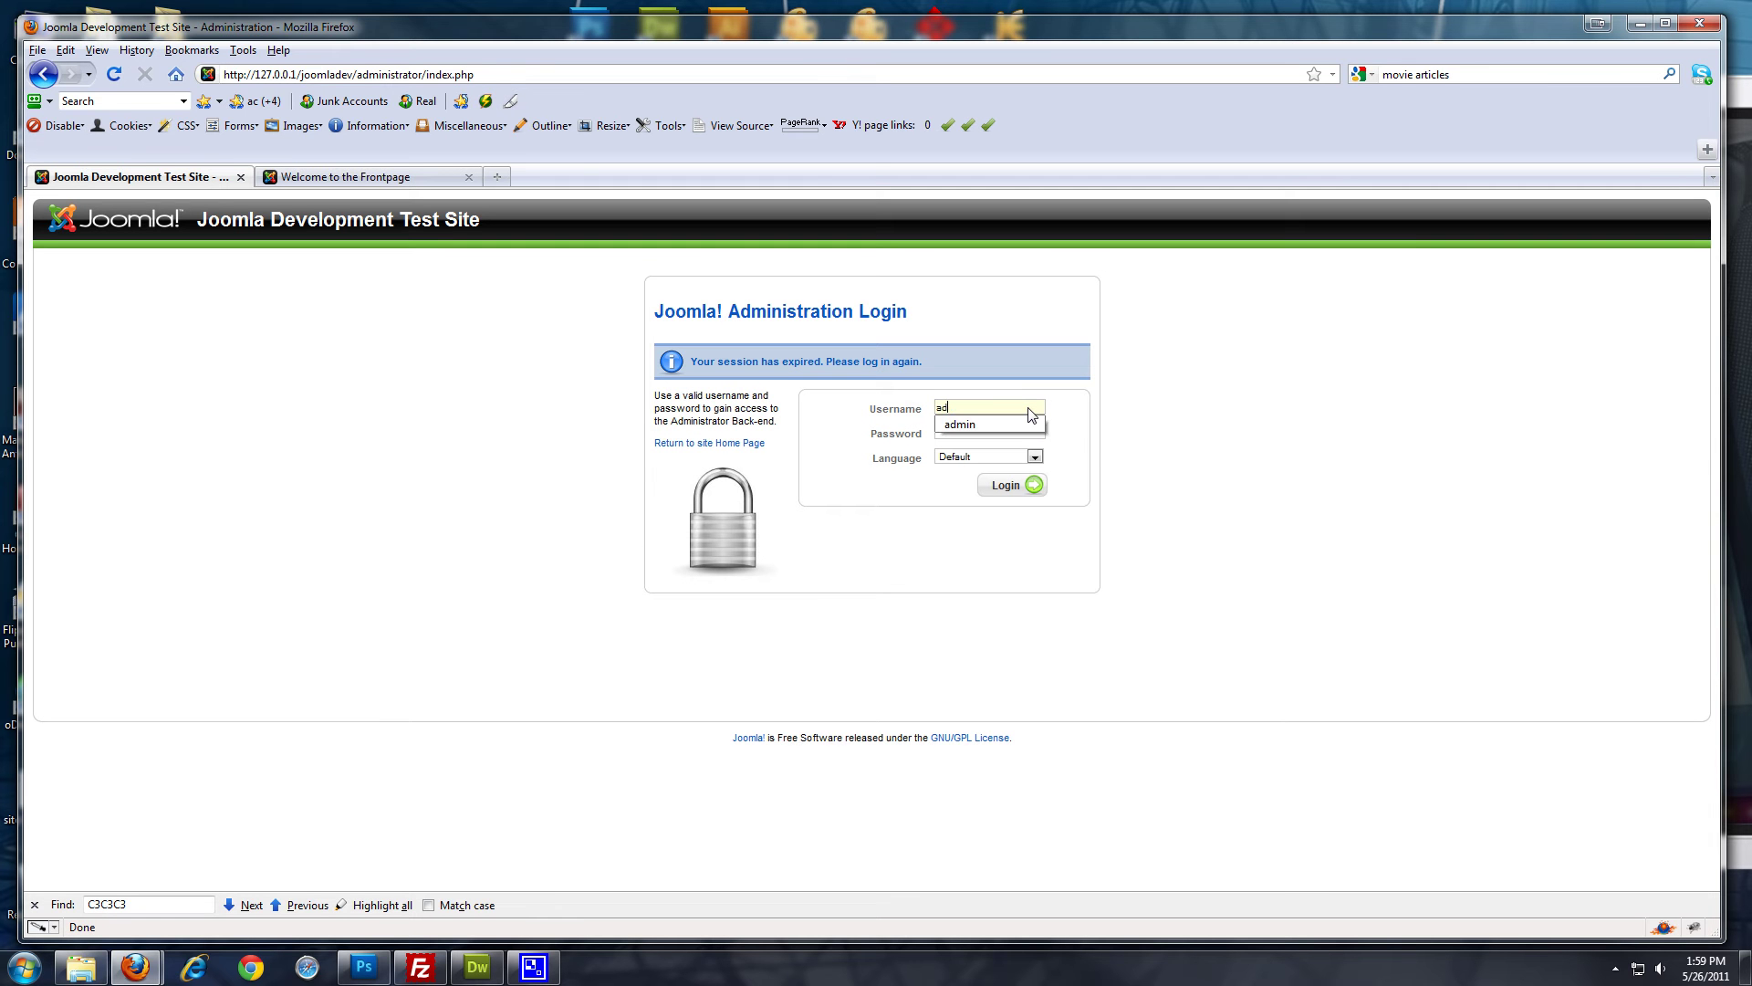
text(min)
key(Tab)
text(admin12)
key(Return)
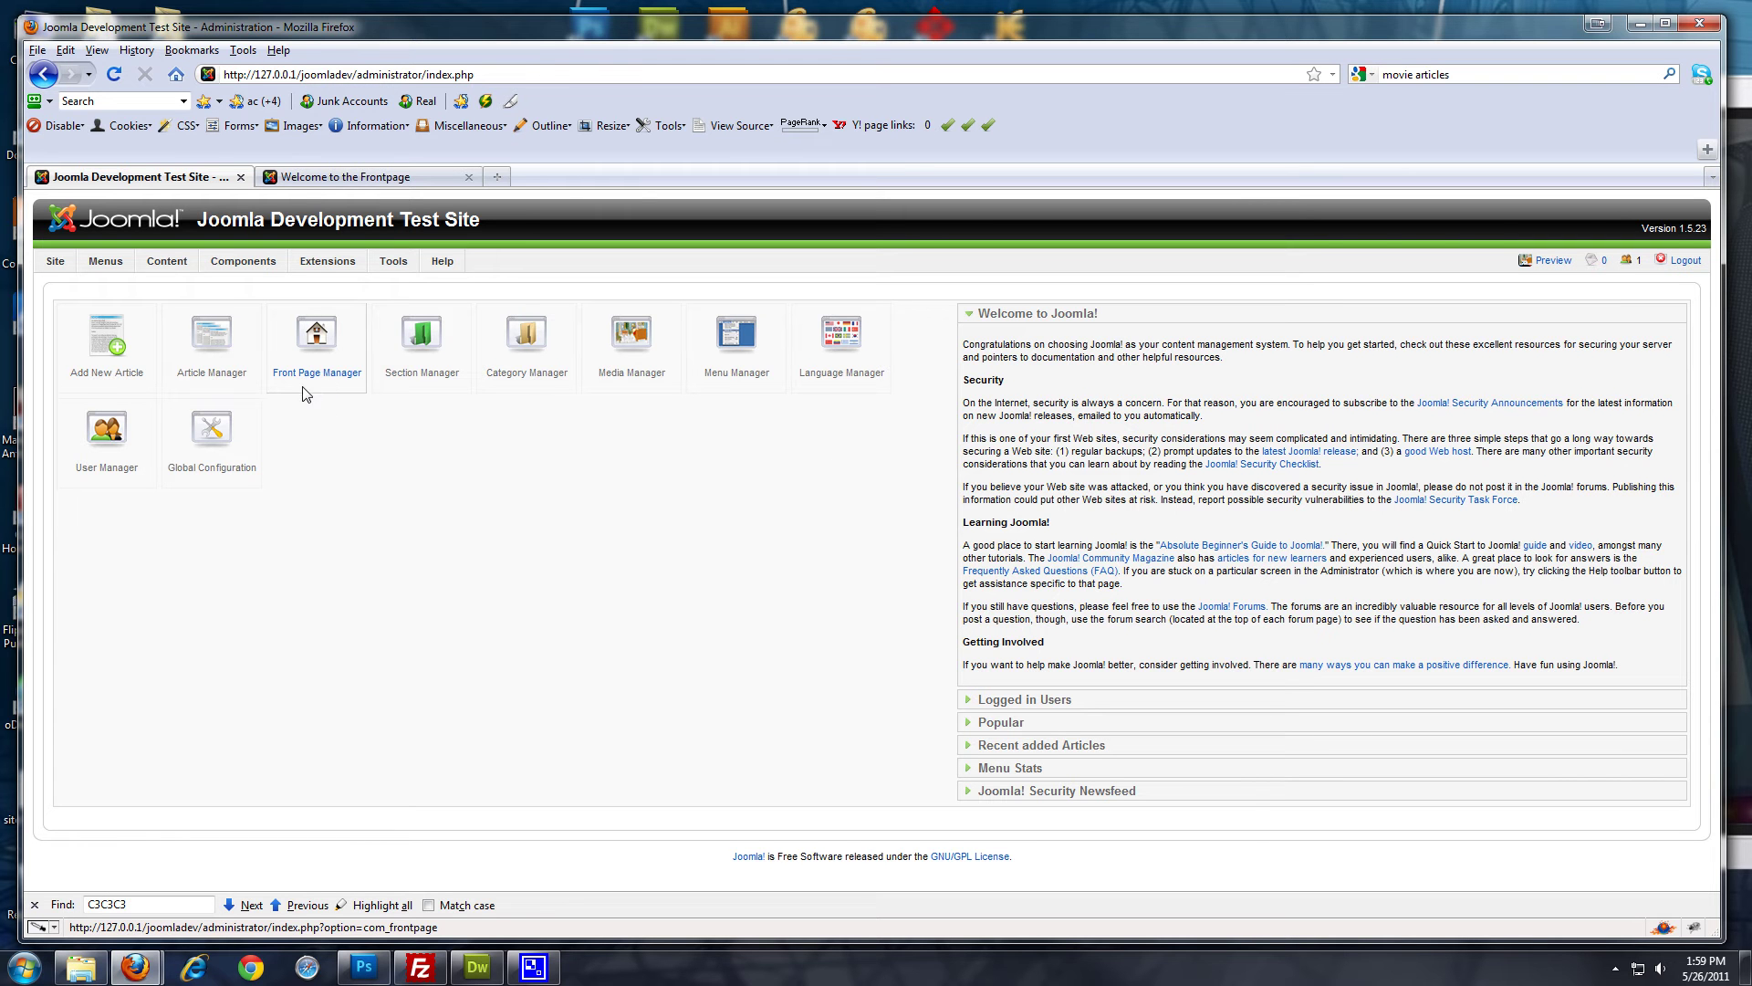
In the Section Manager, add a new section titled 'Blog' and save it
mouse_move(174, 263)
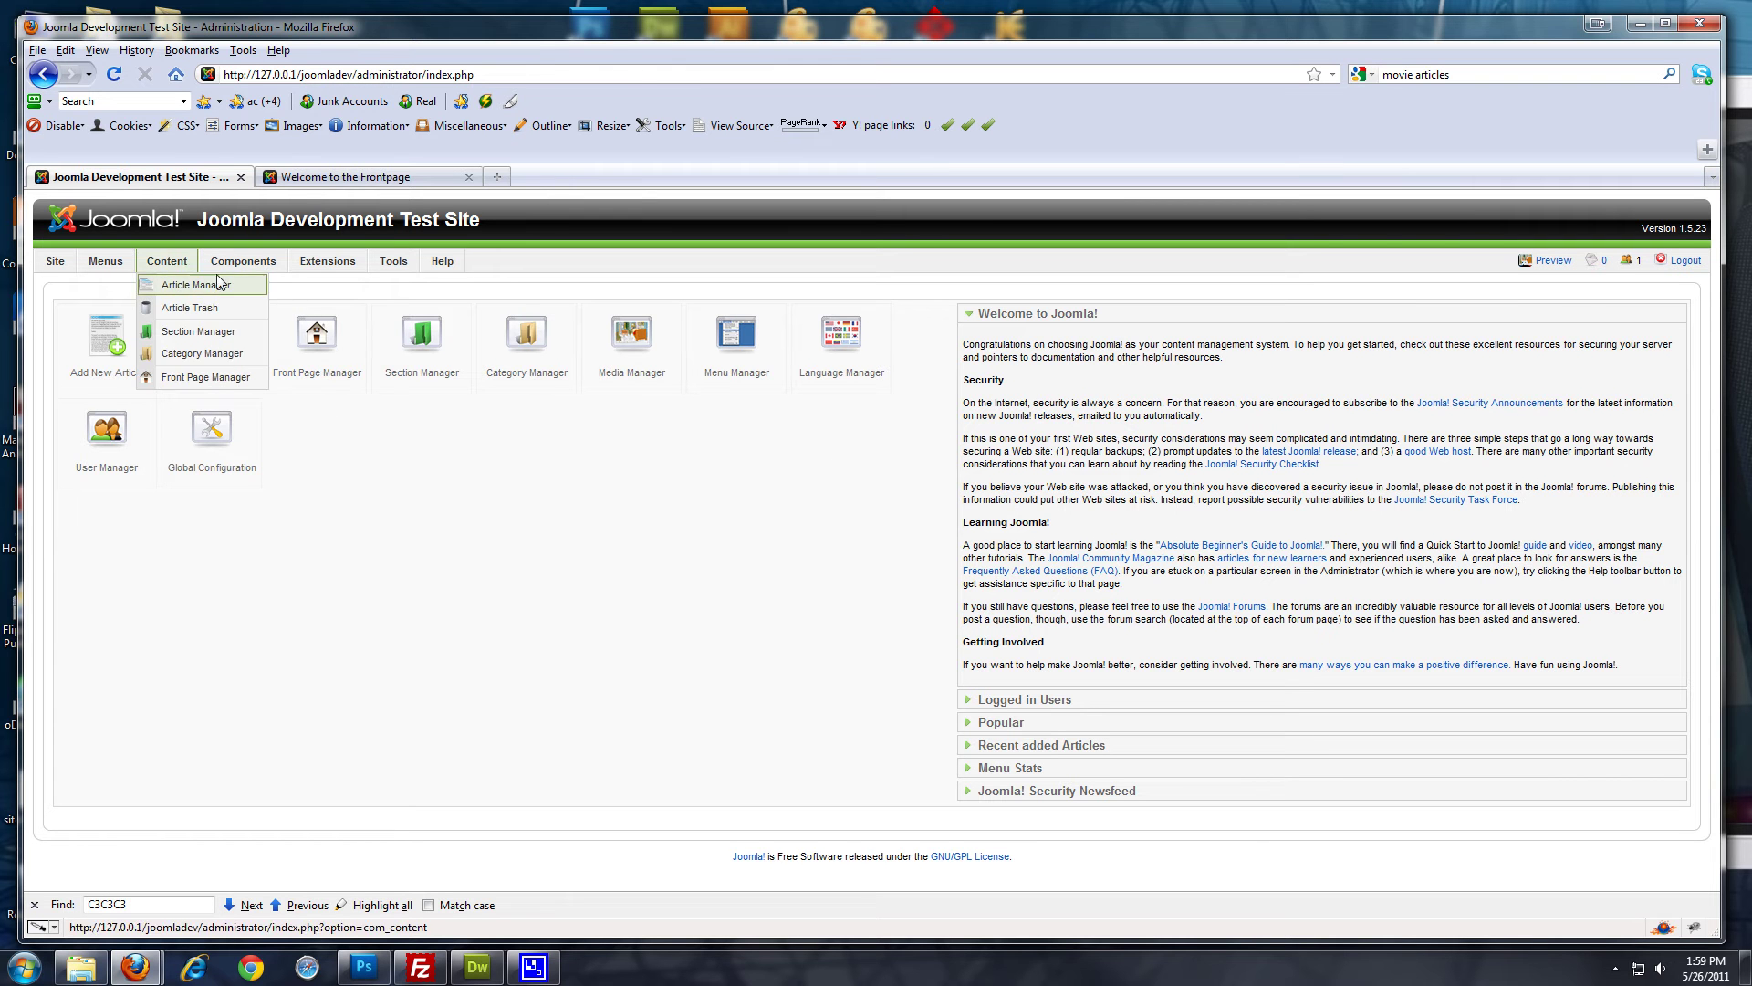
click(183, 332)
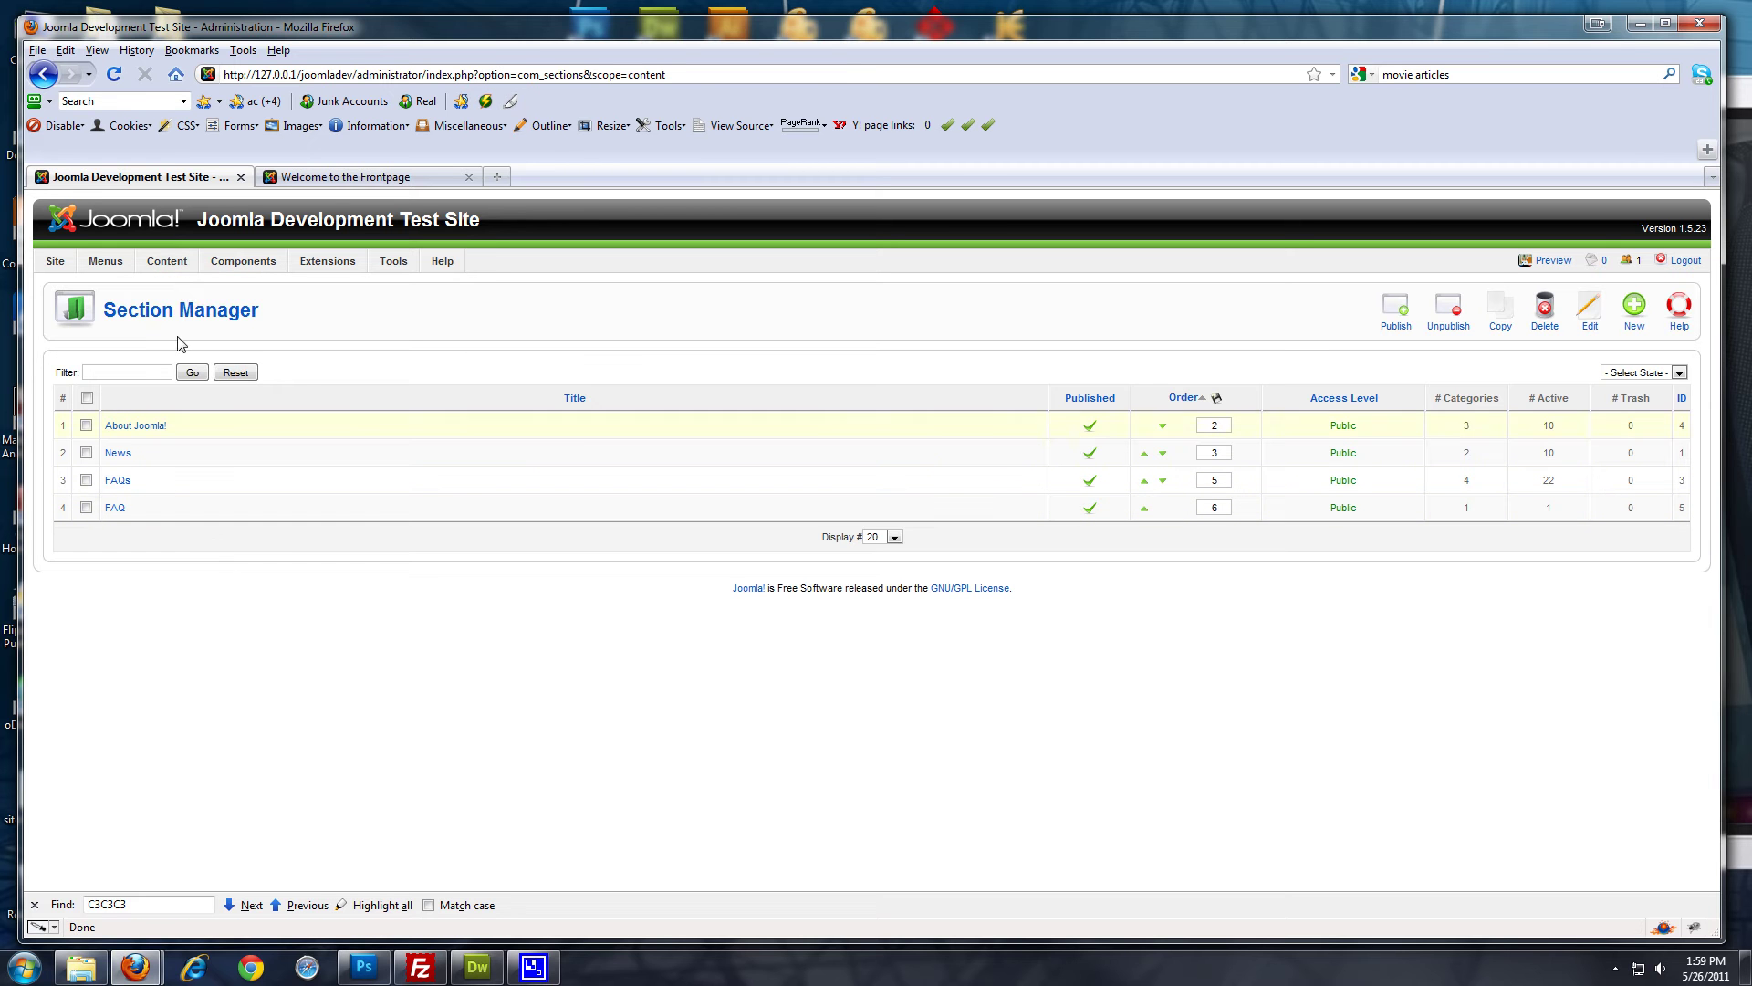
mouse_move(172, 265)
click(1634, 311)
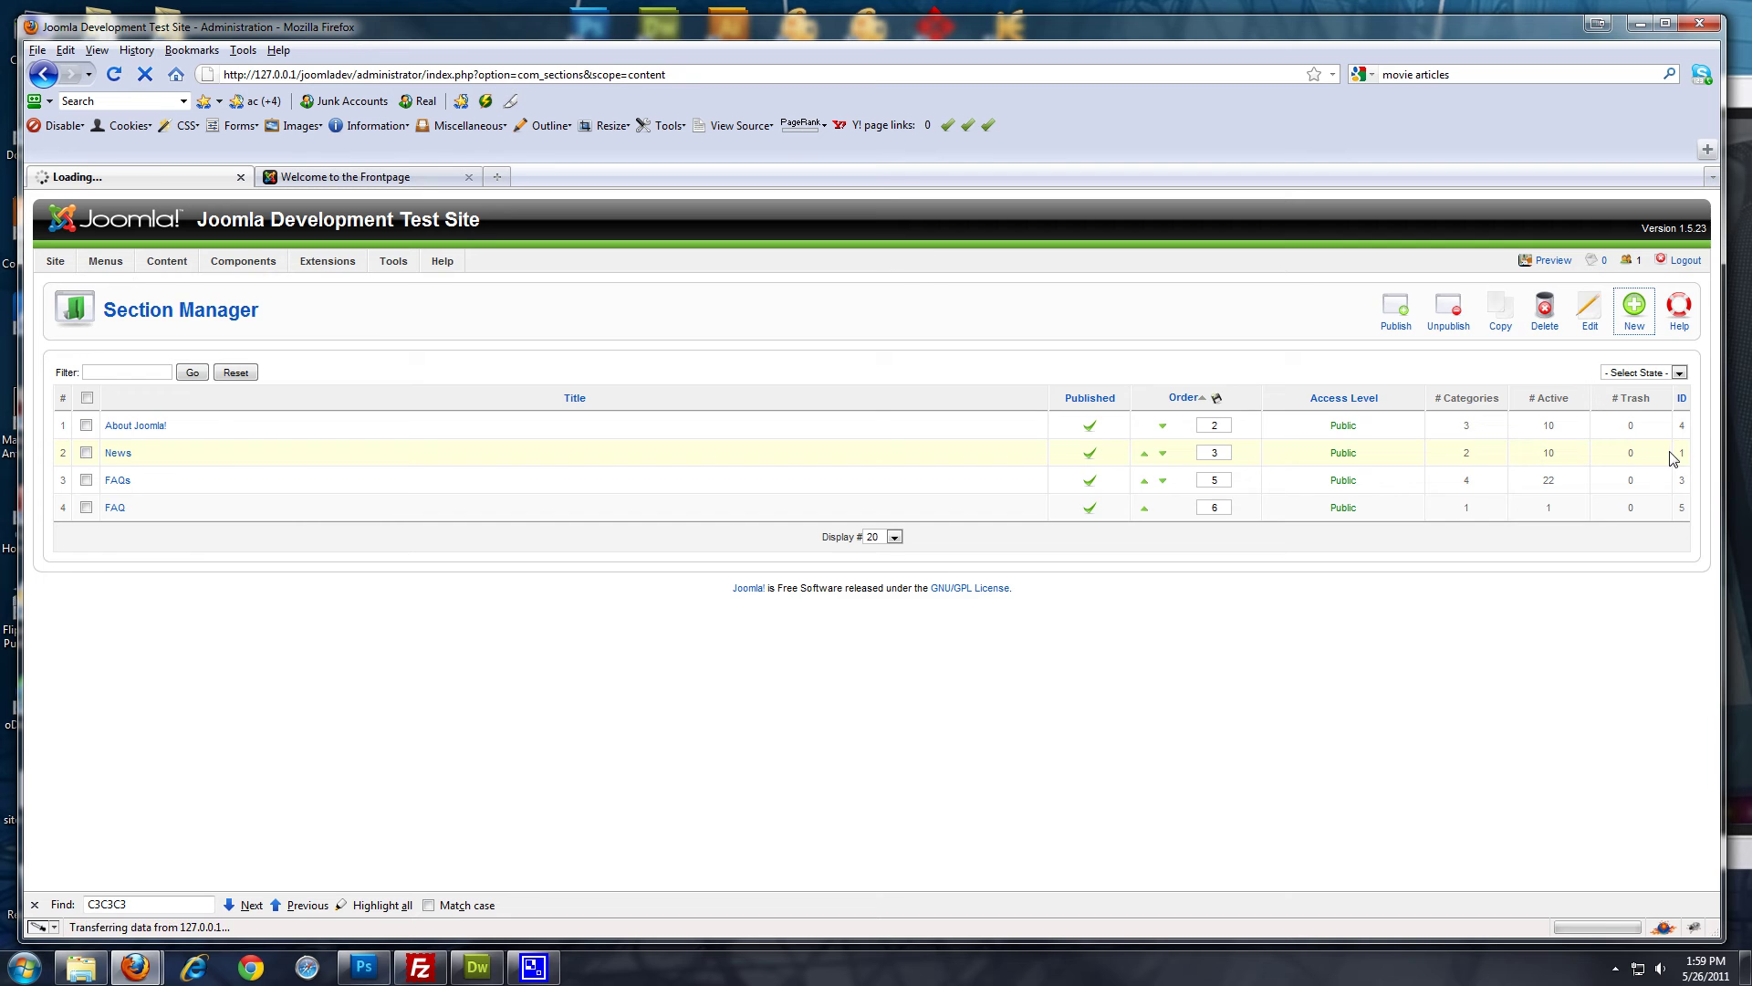
click(270, 415)
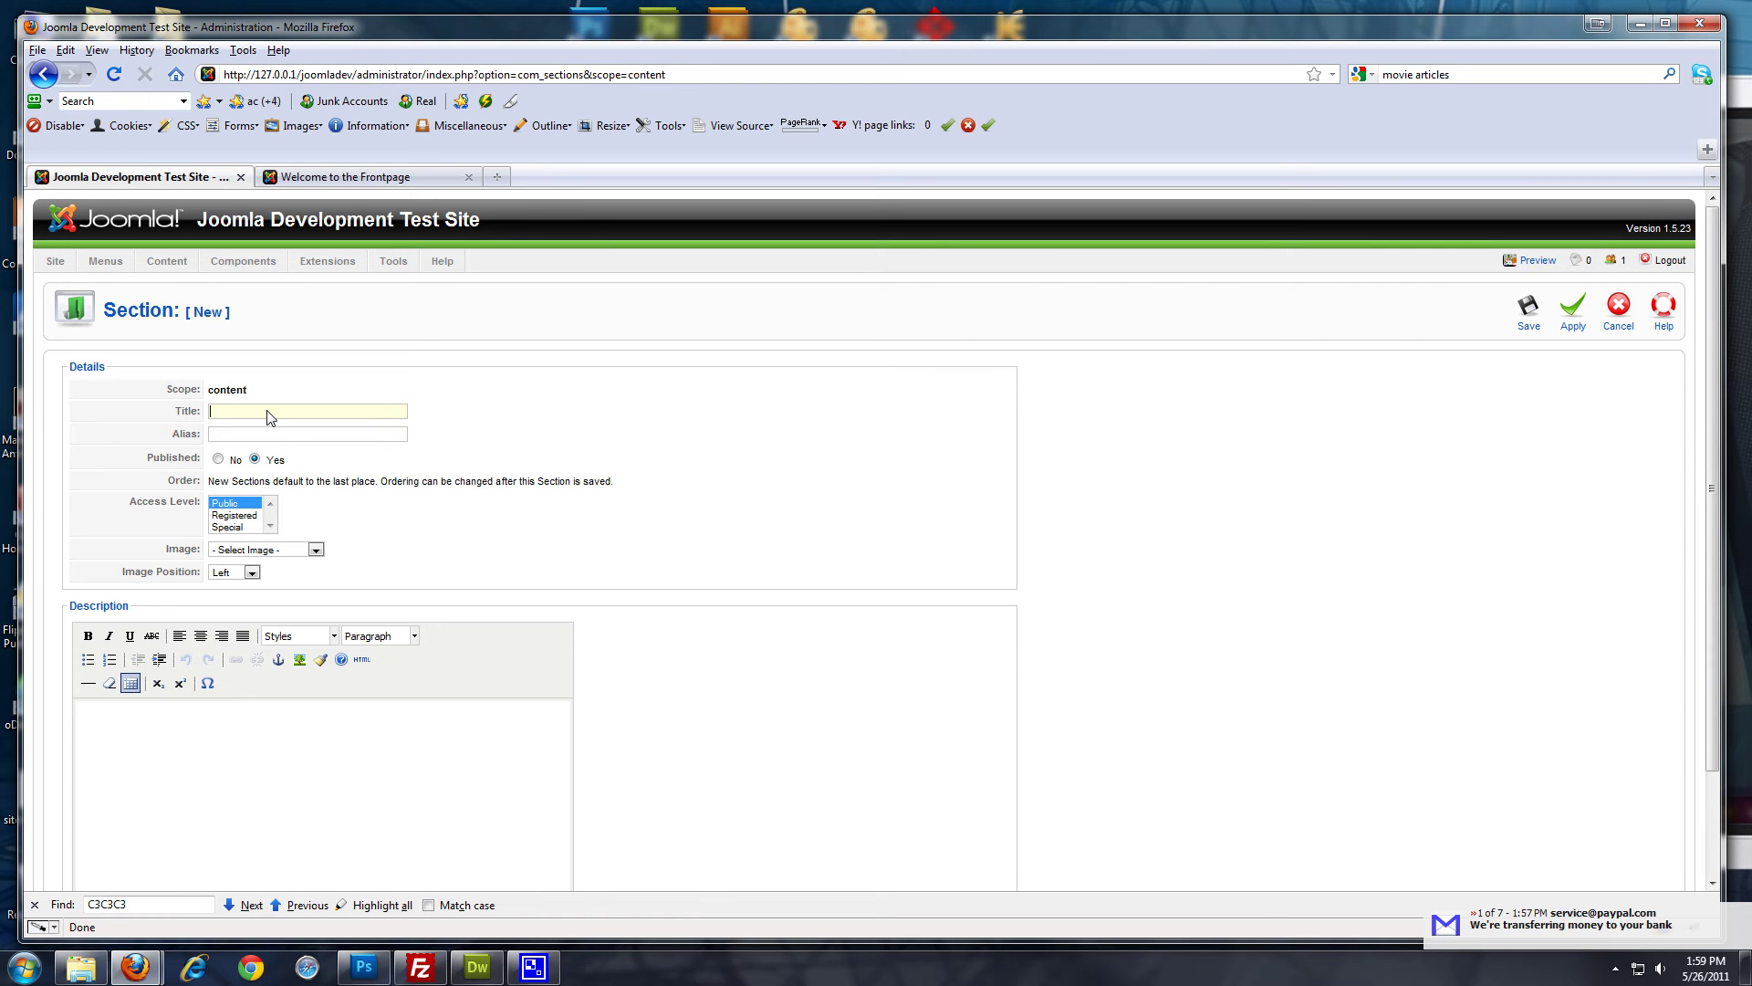
text(Blog)
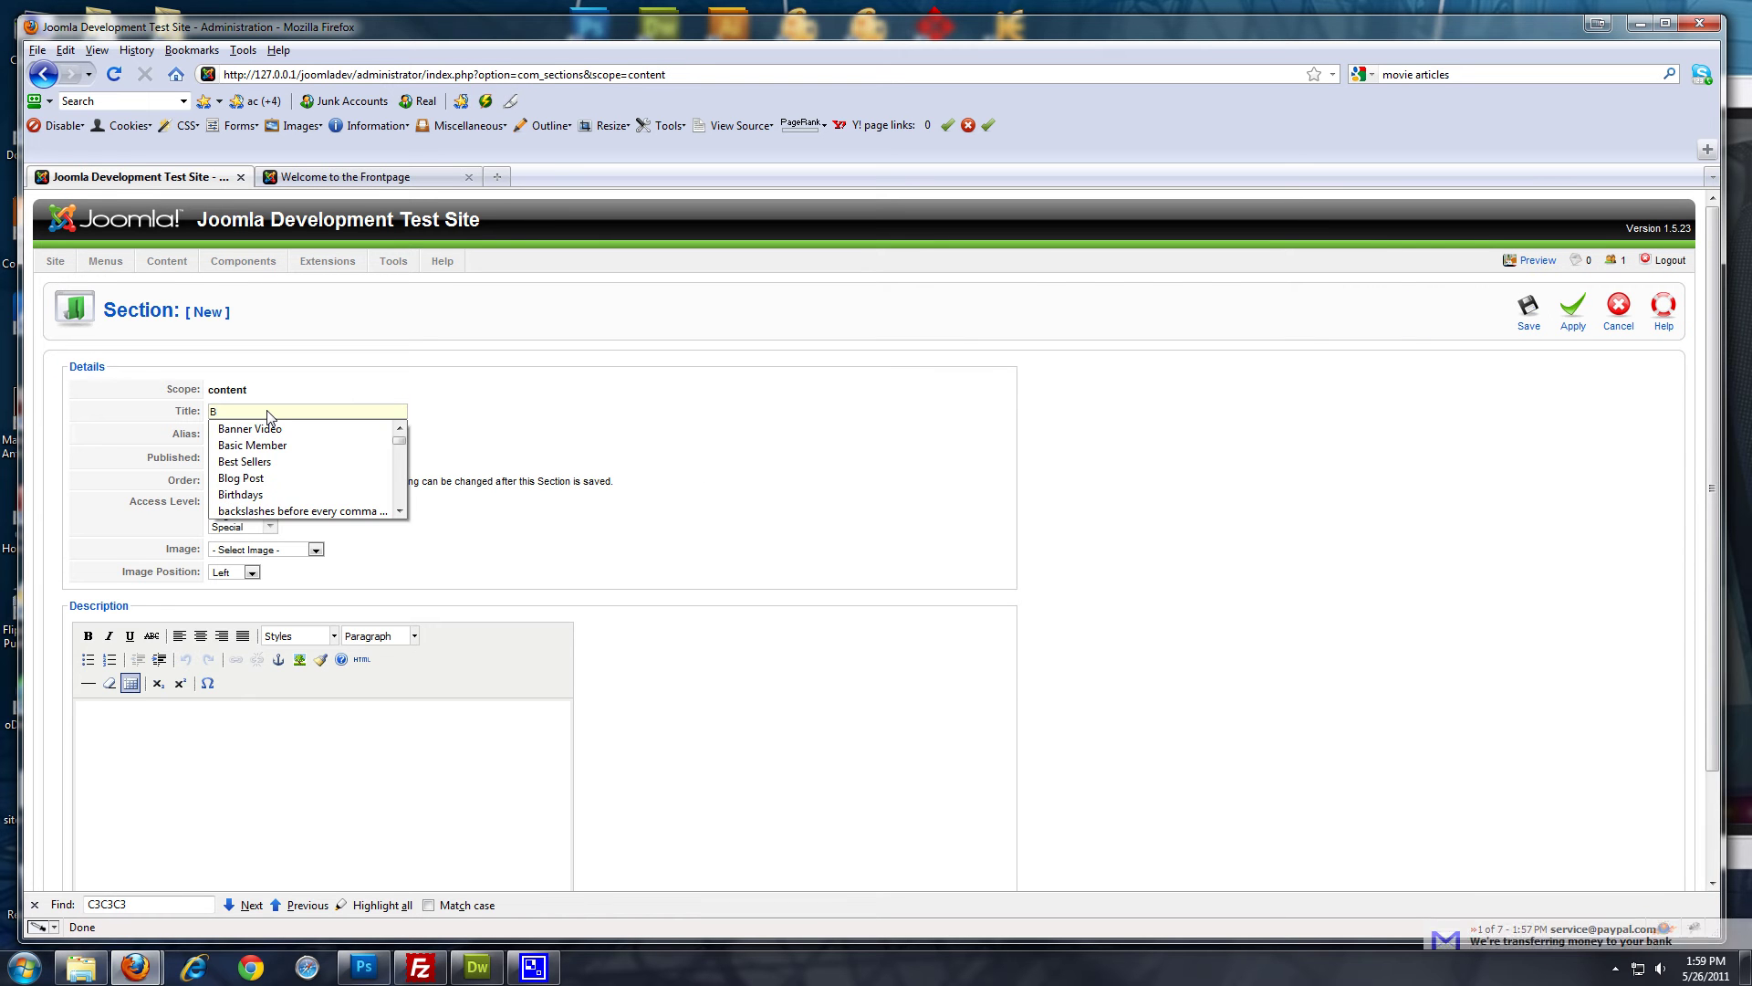
click(1235, 482)
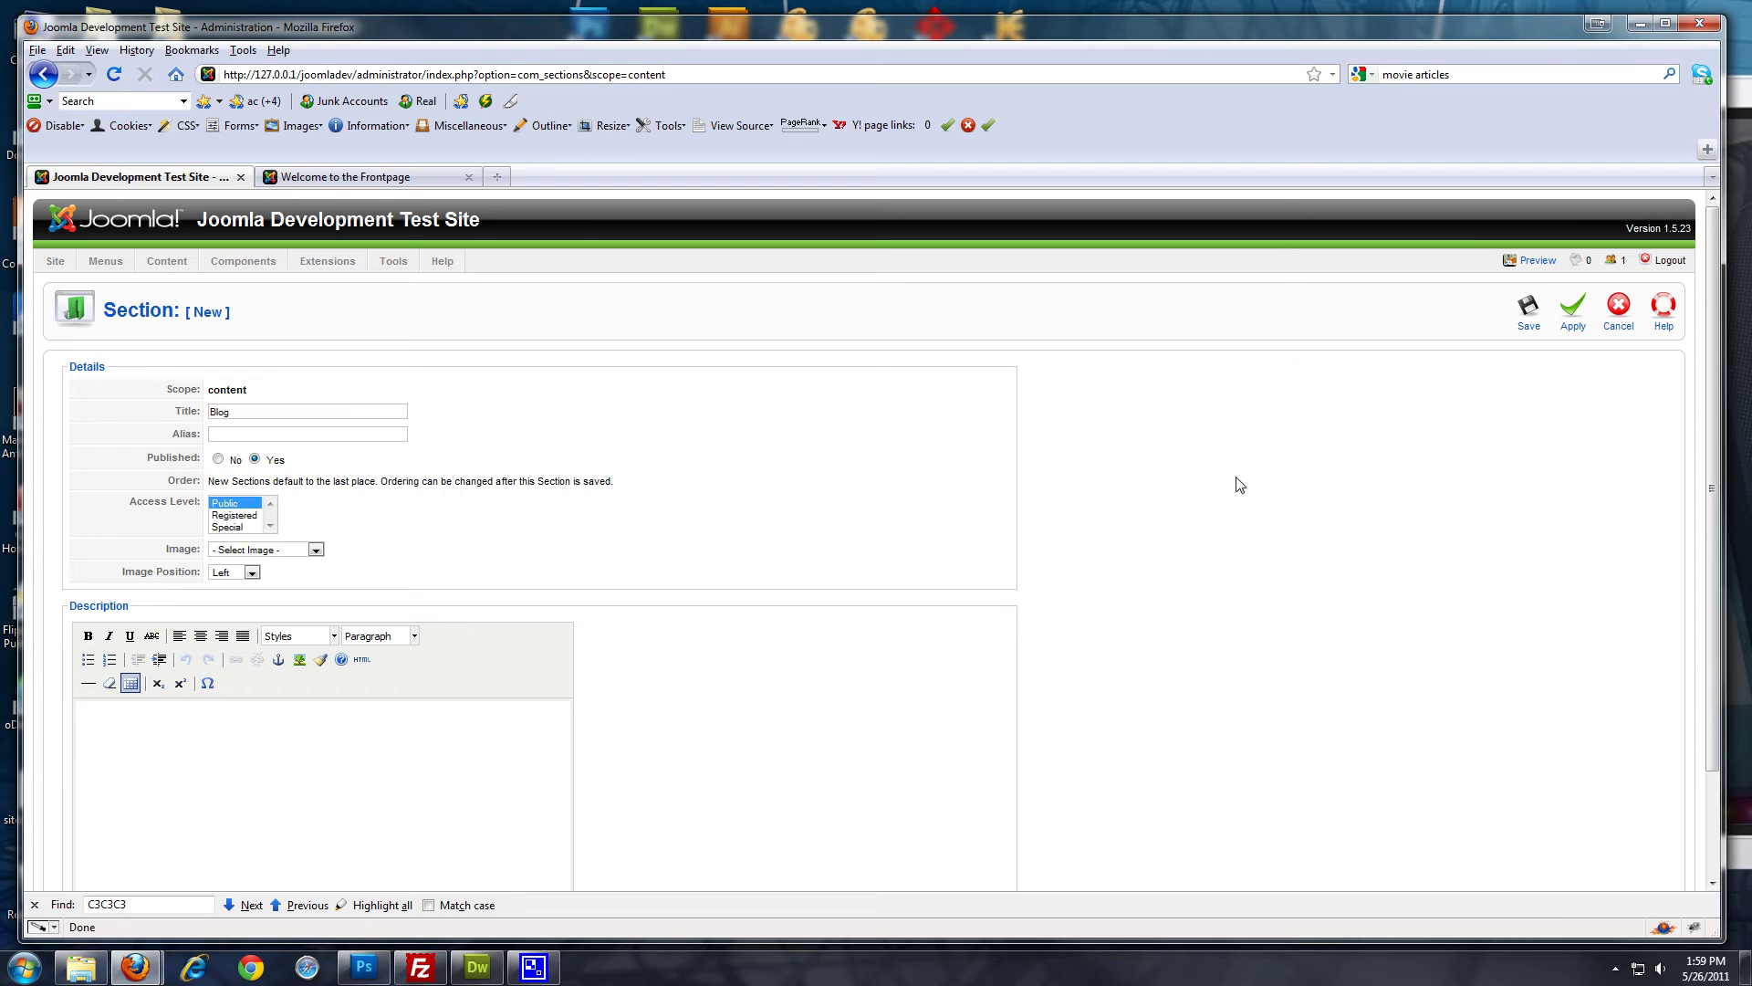
click(1533, 312)
Add a category 'Tech Guy Blog' assigned to the Blog section and save it
mouse_move(166, 263)
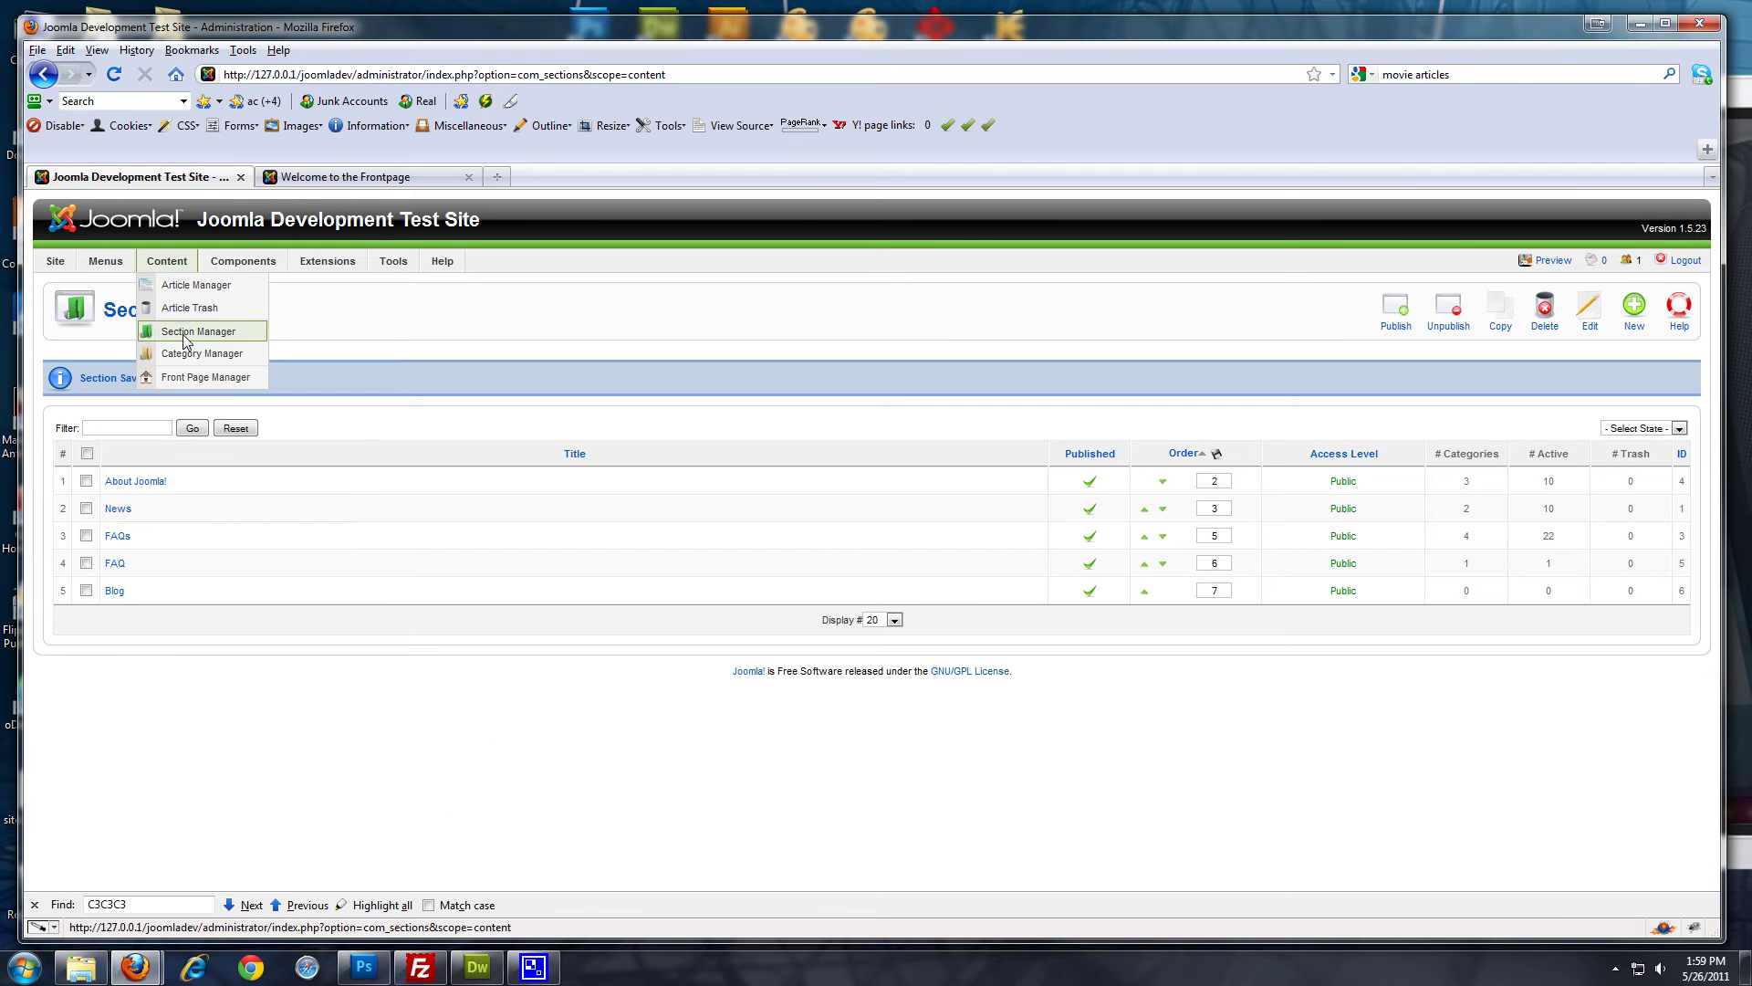
click(229, 361)
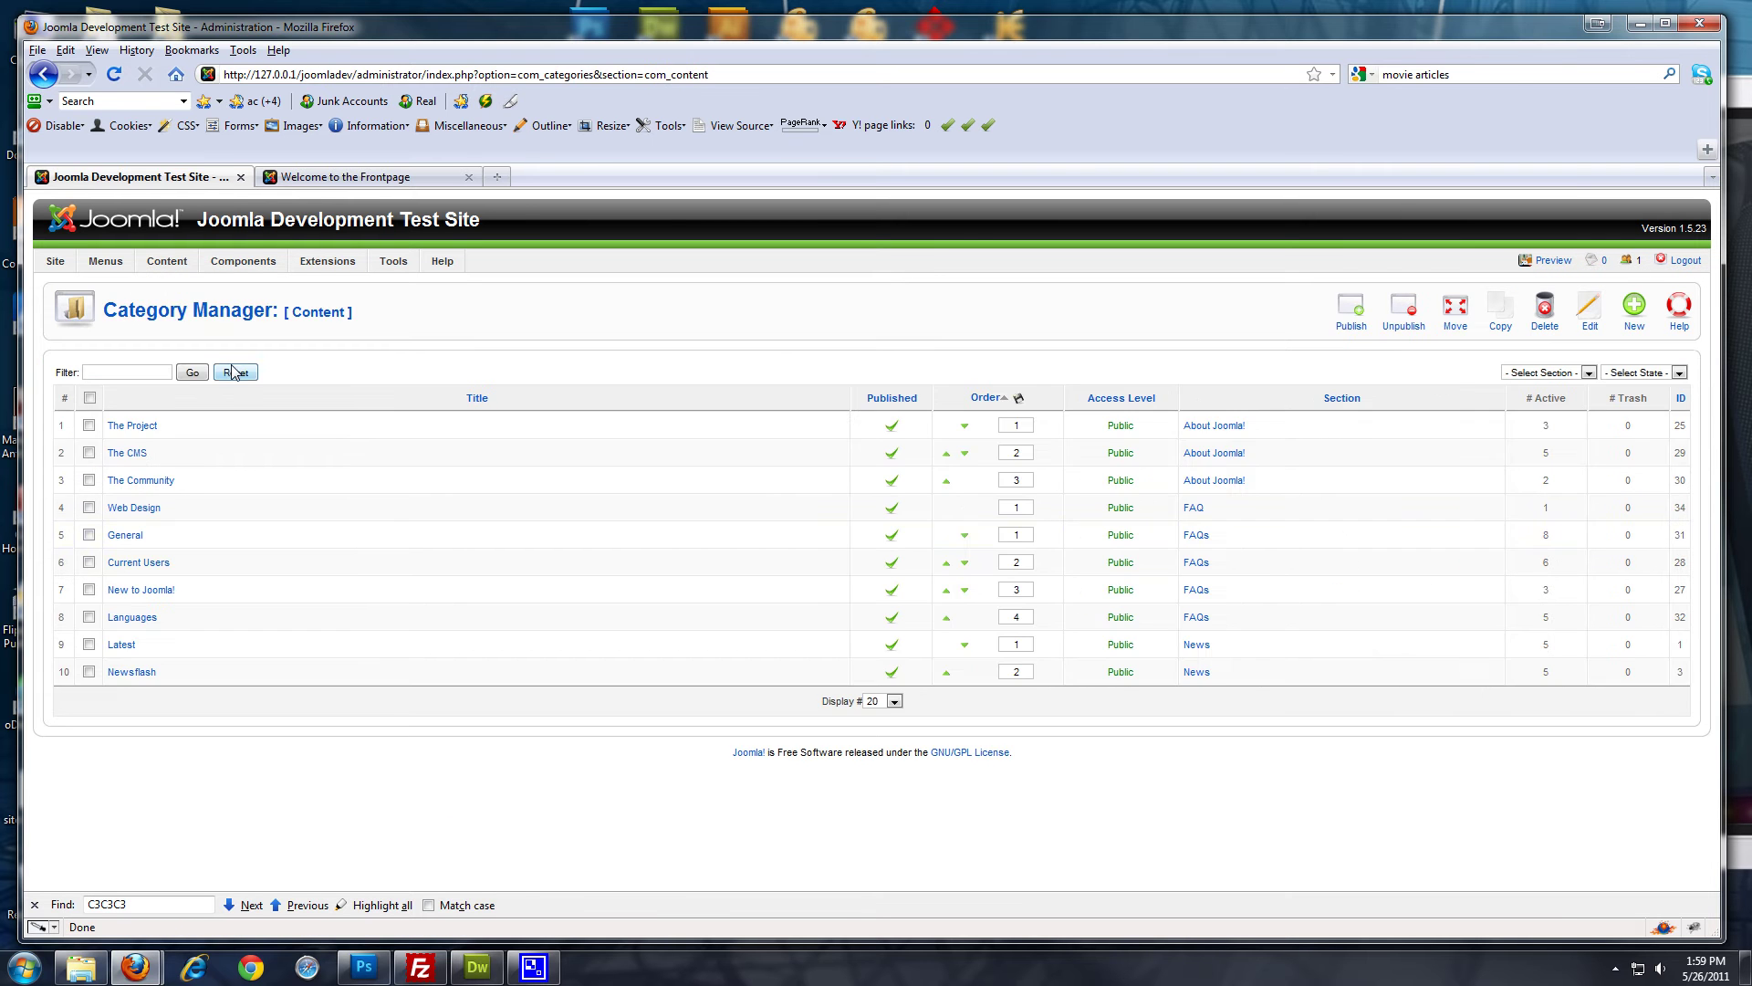
click(1634, 308)
click(268, 391)
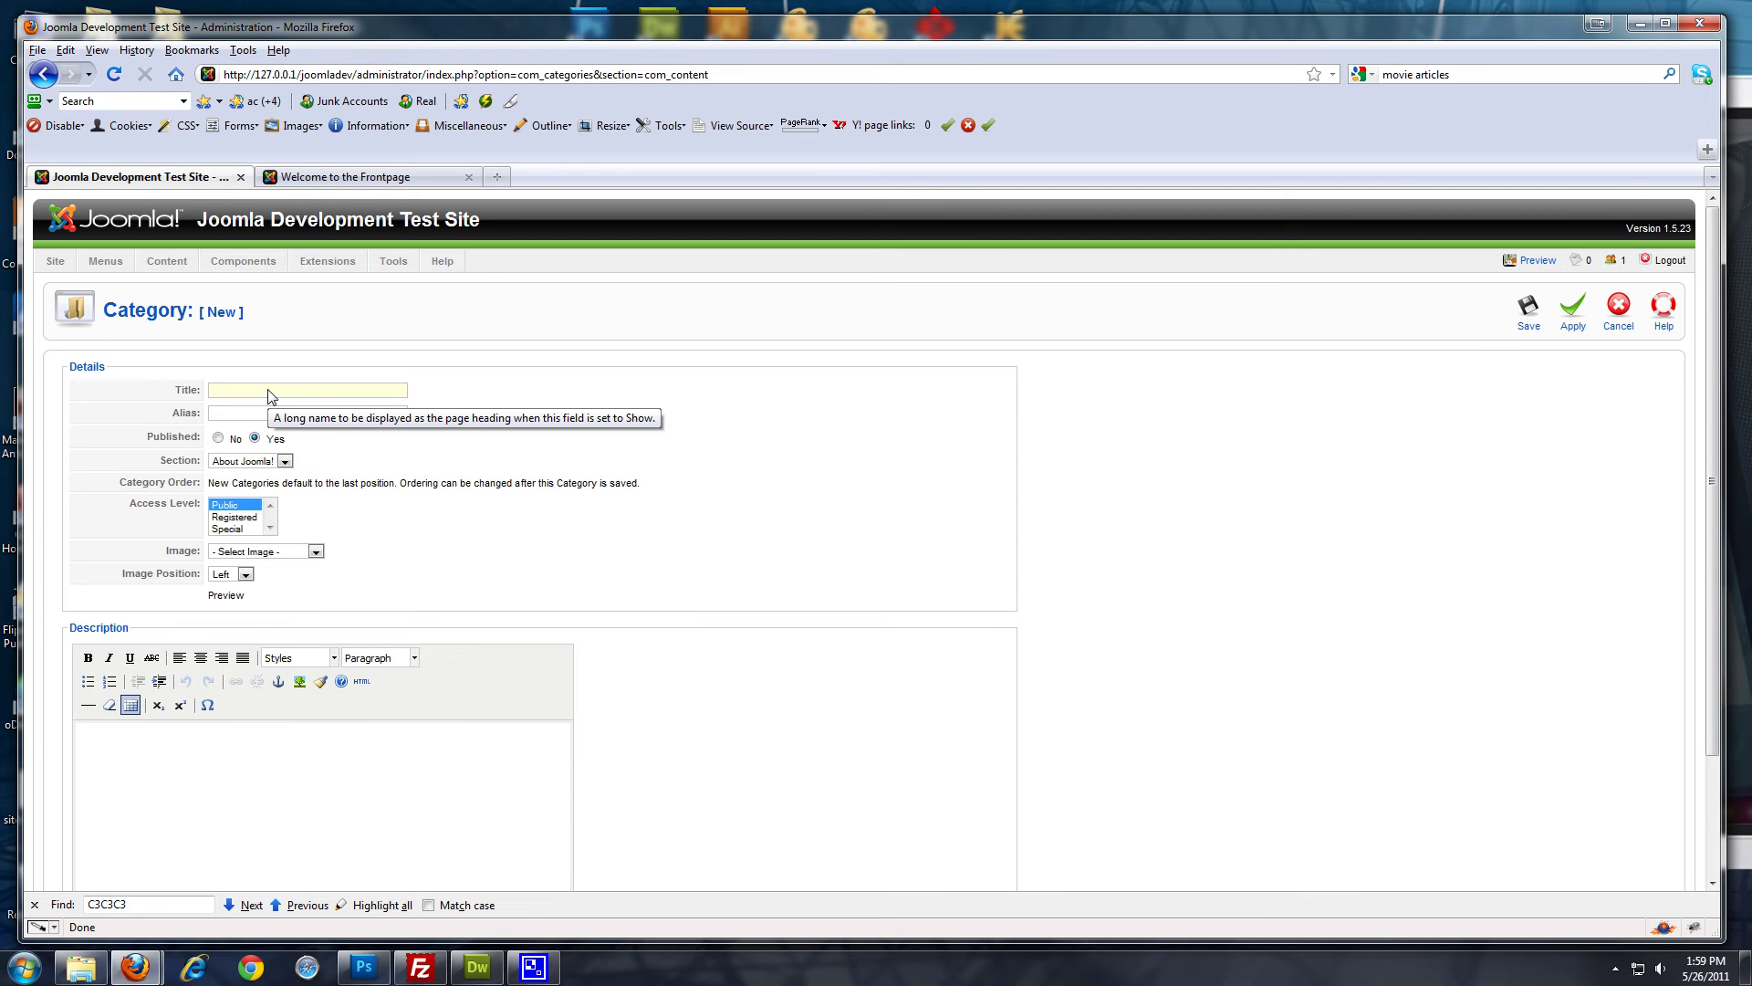
text(Tech Guy Blog)
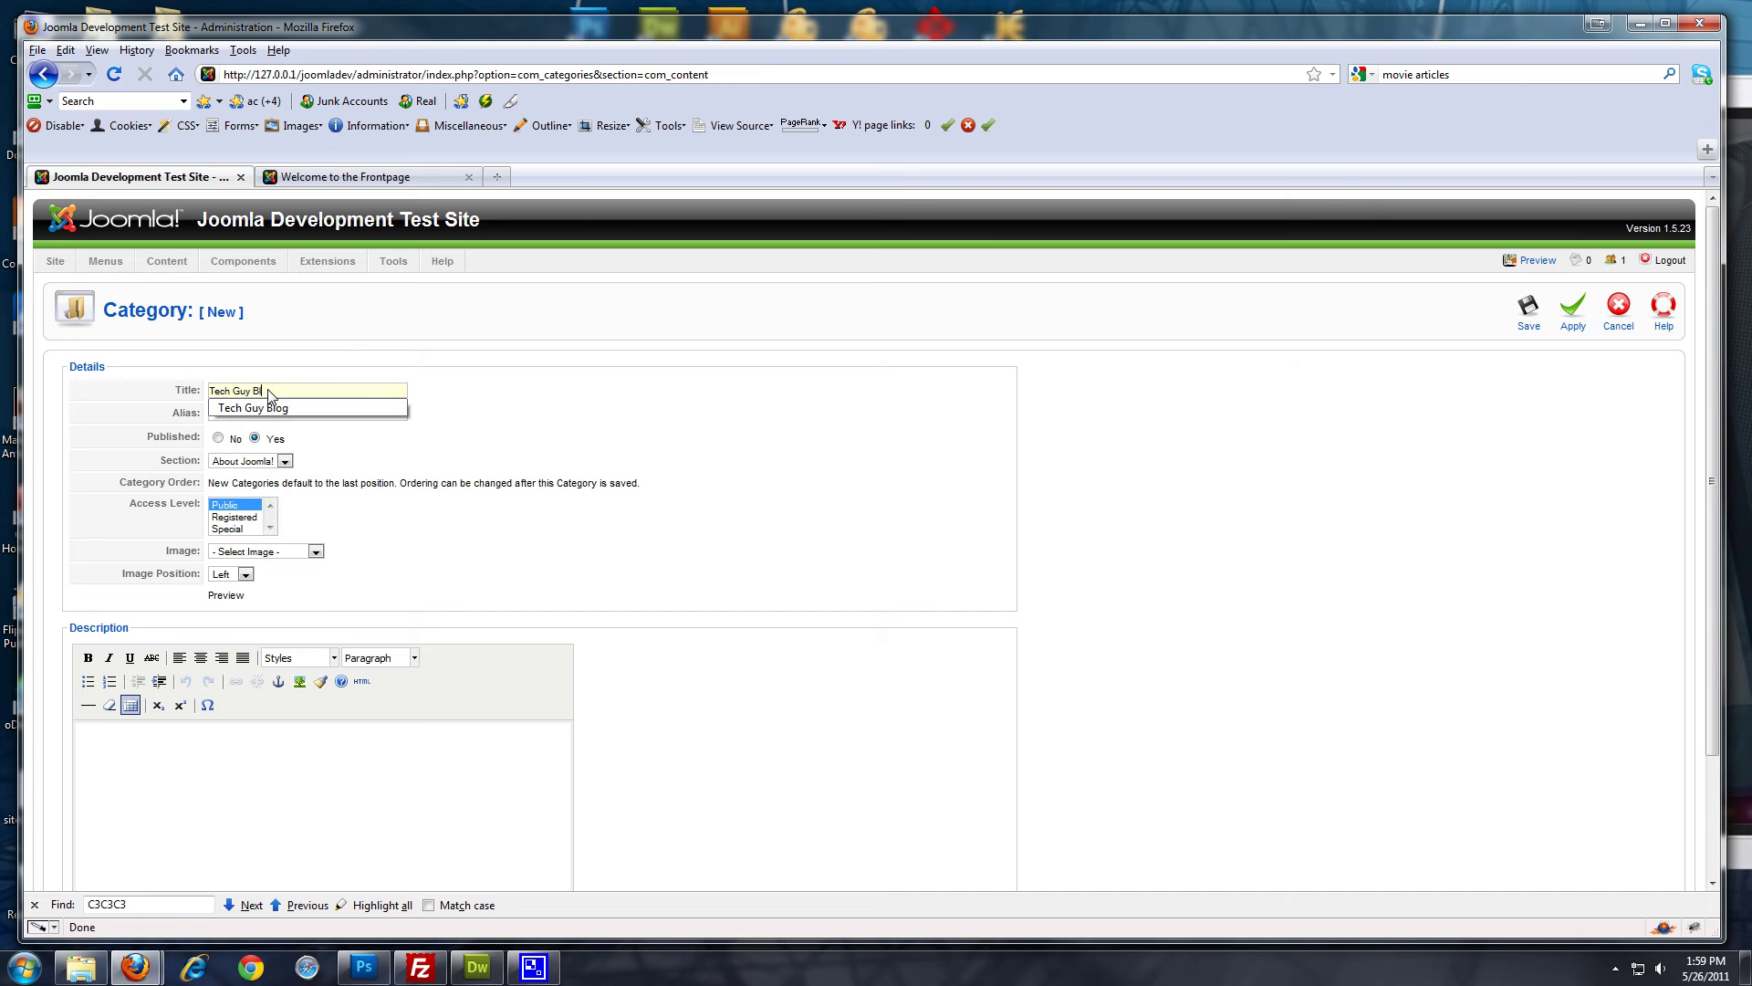
click(827, 391)
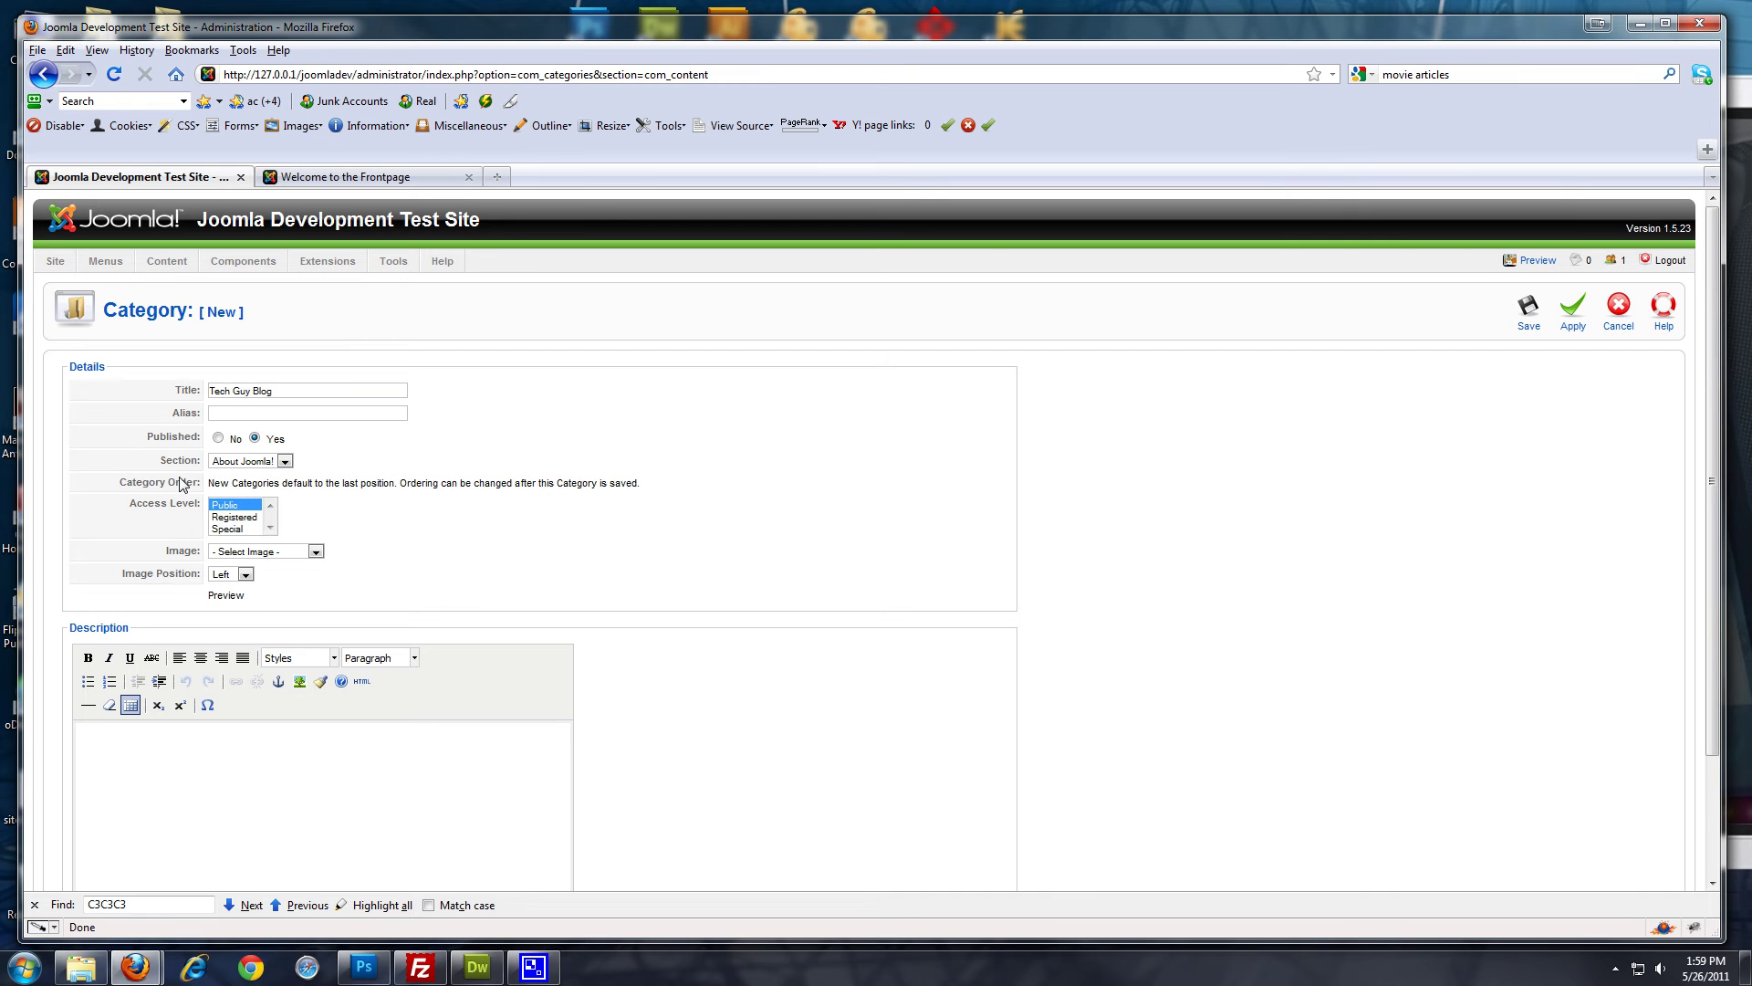
click(283, 460)
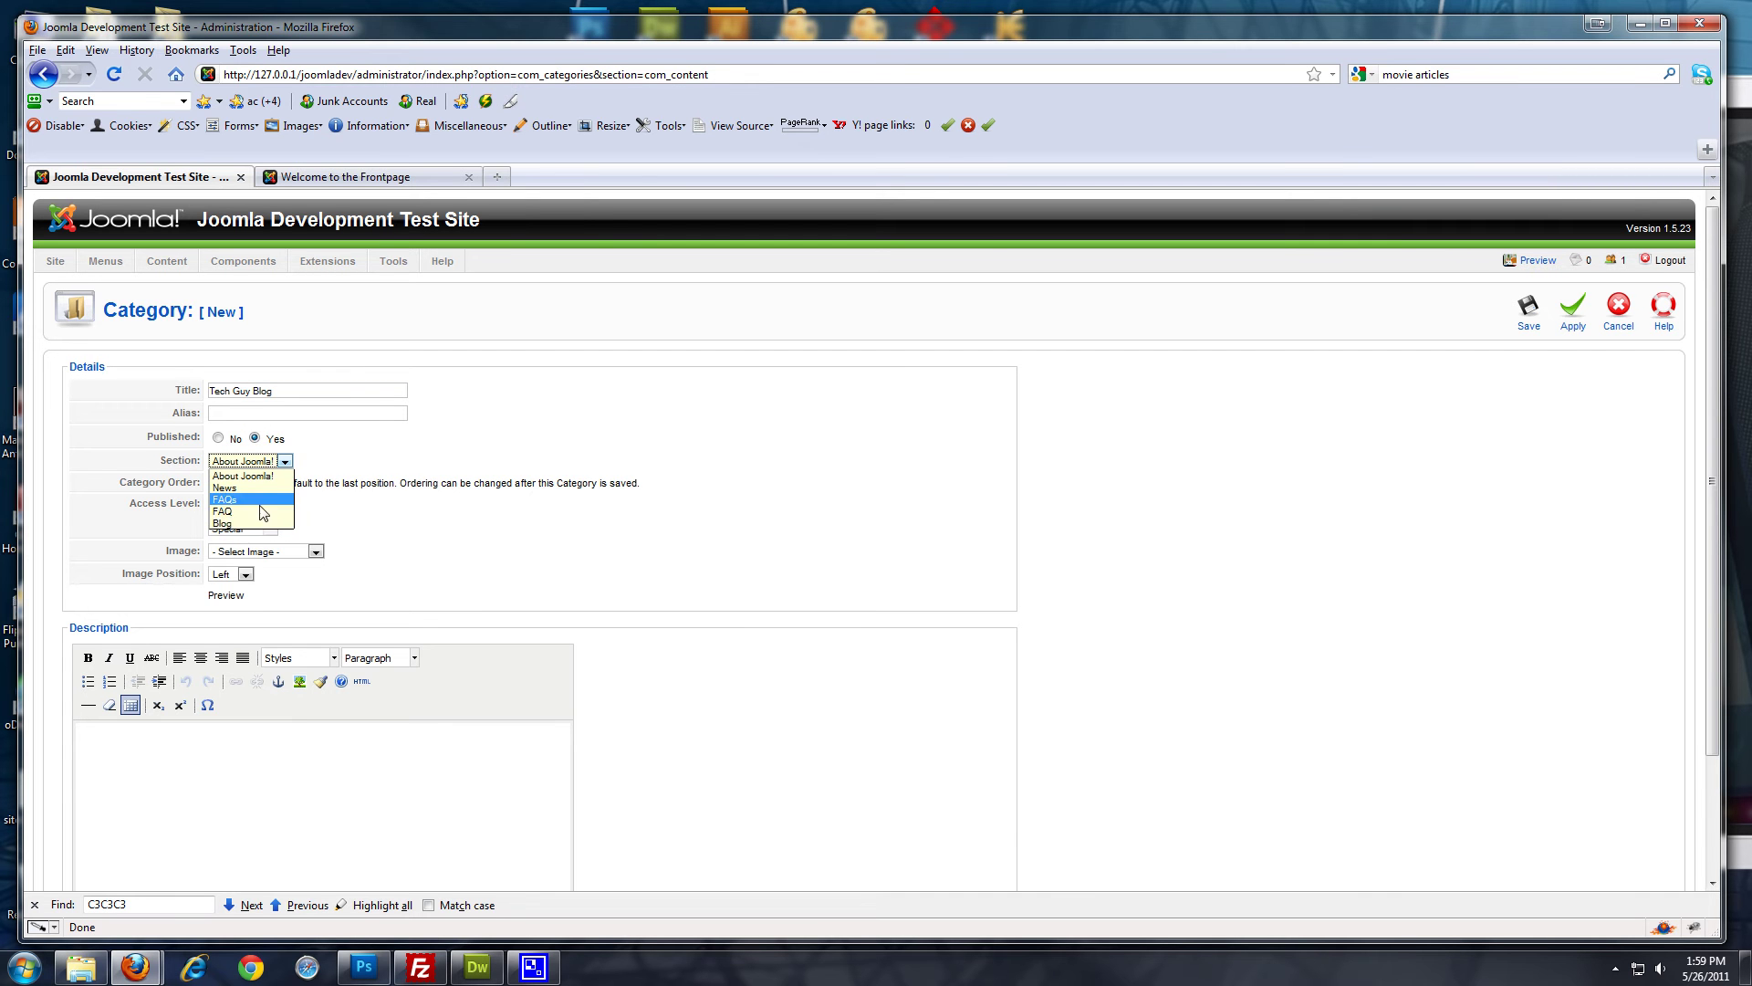
click(270, 523)
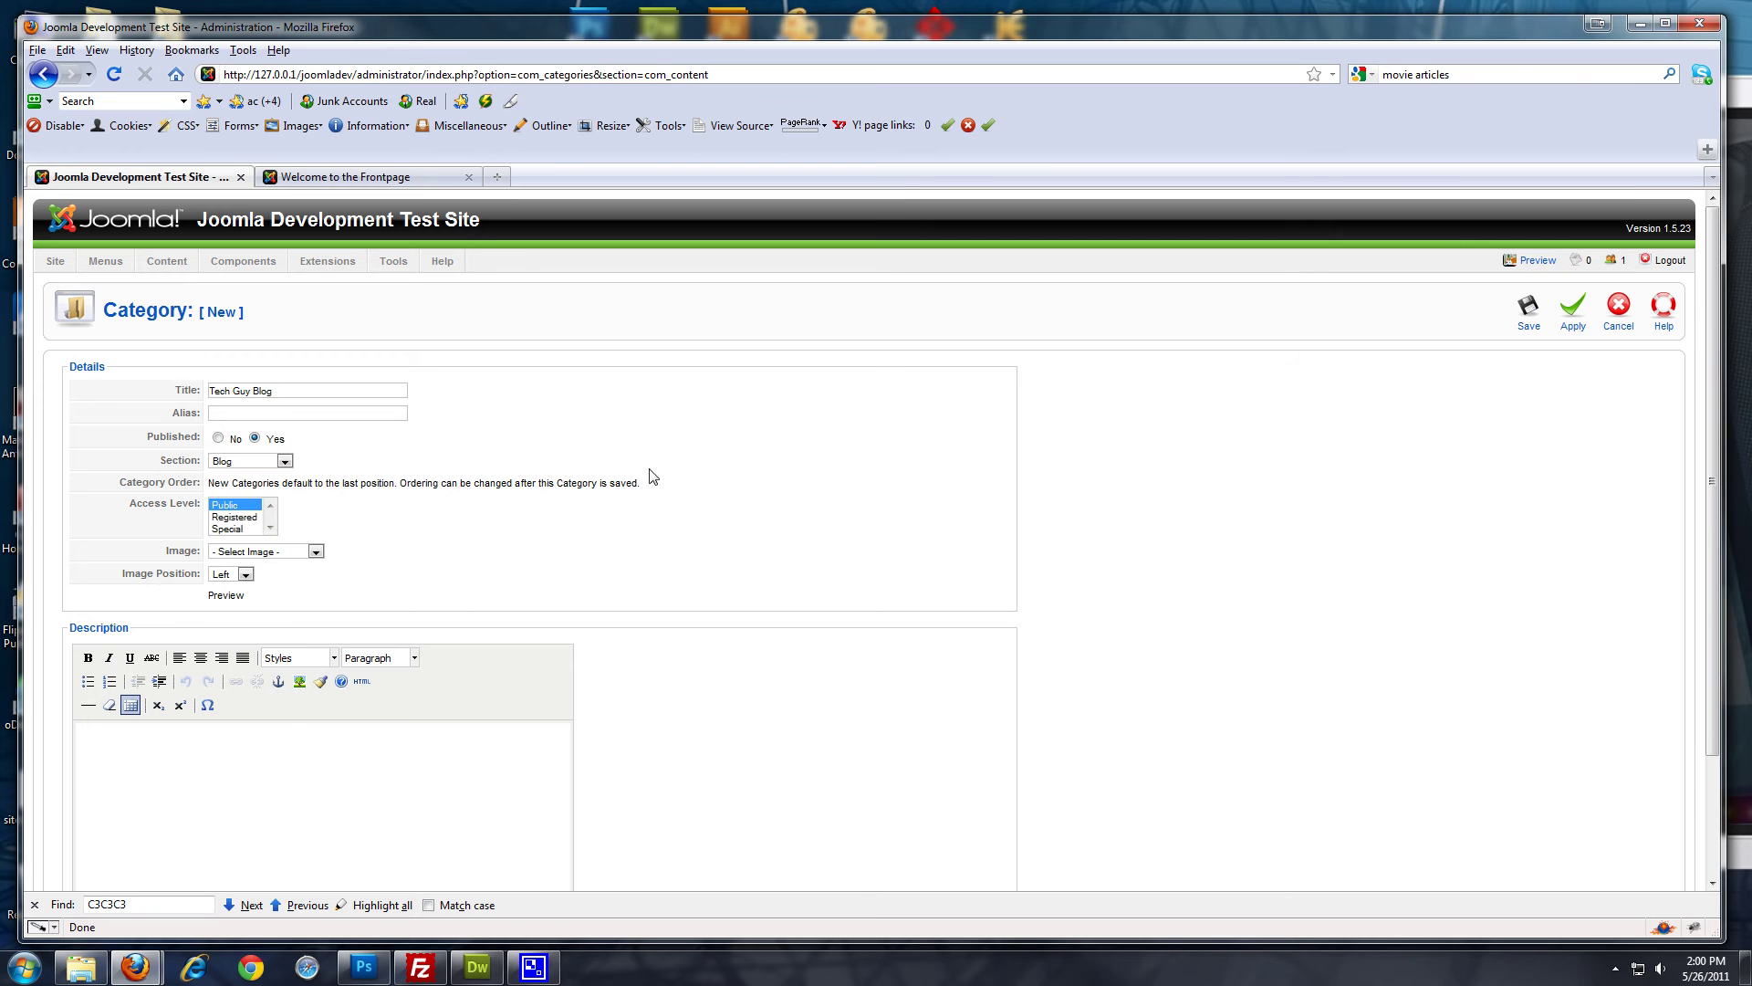
click(1526, 312)
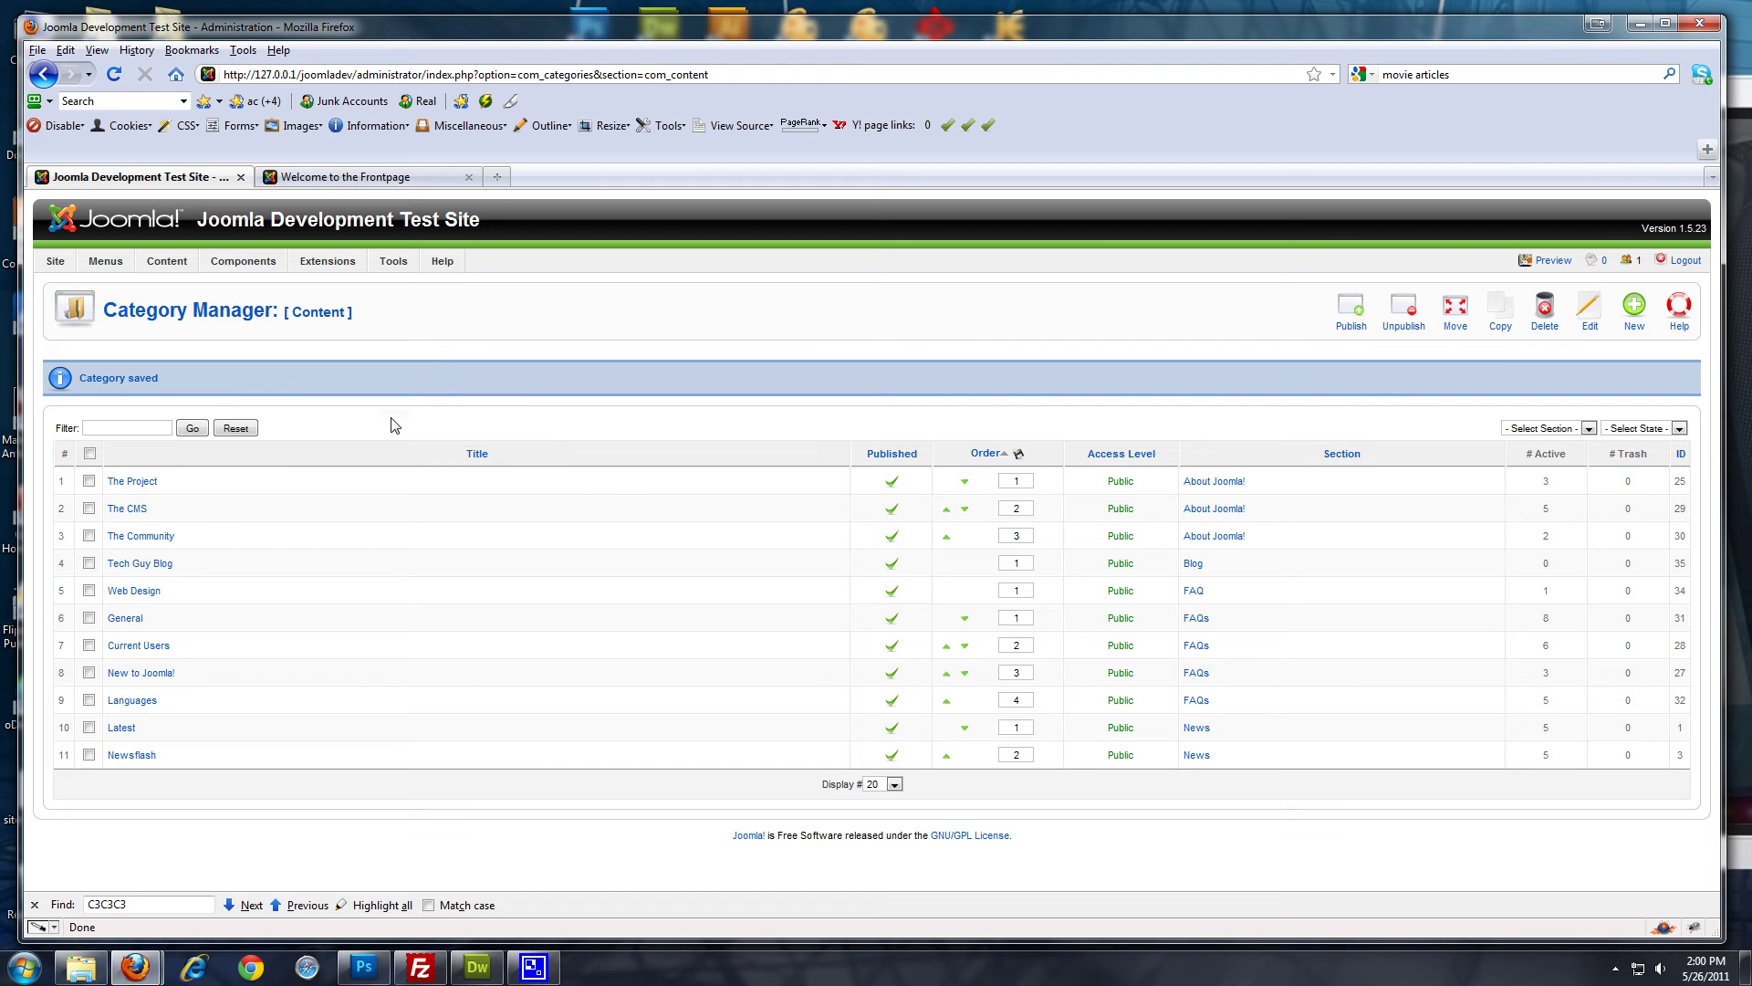
Start a new article titled 'Blog post 1' in the Blog section, ready for body text
mouse_move(224, 267)
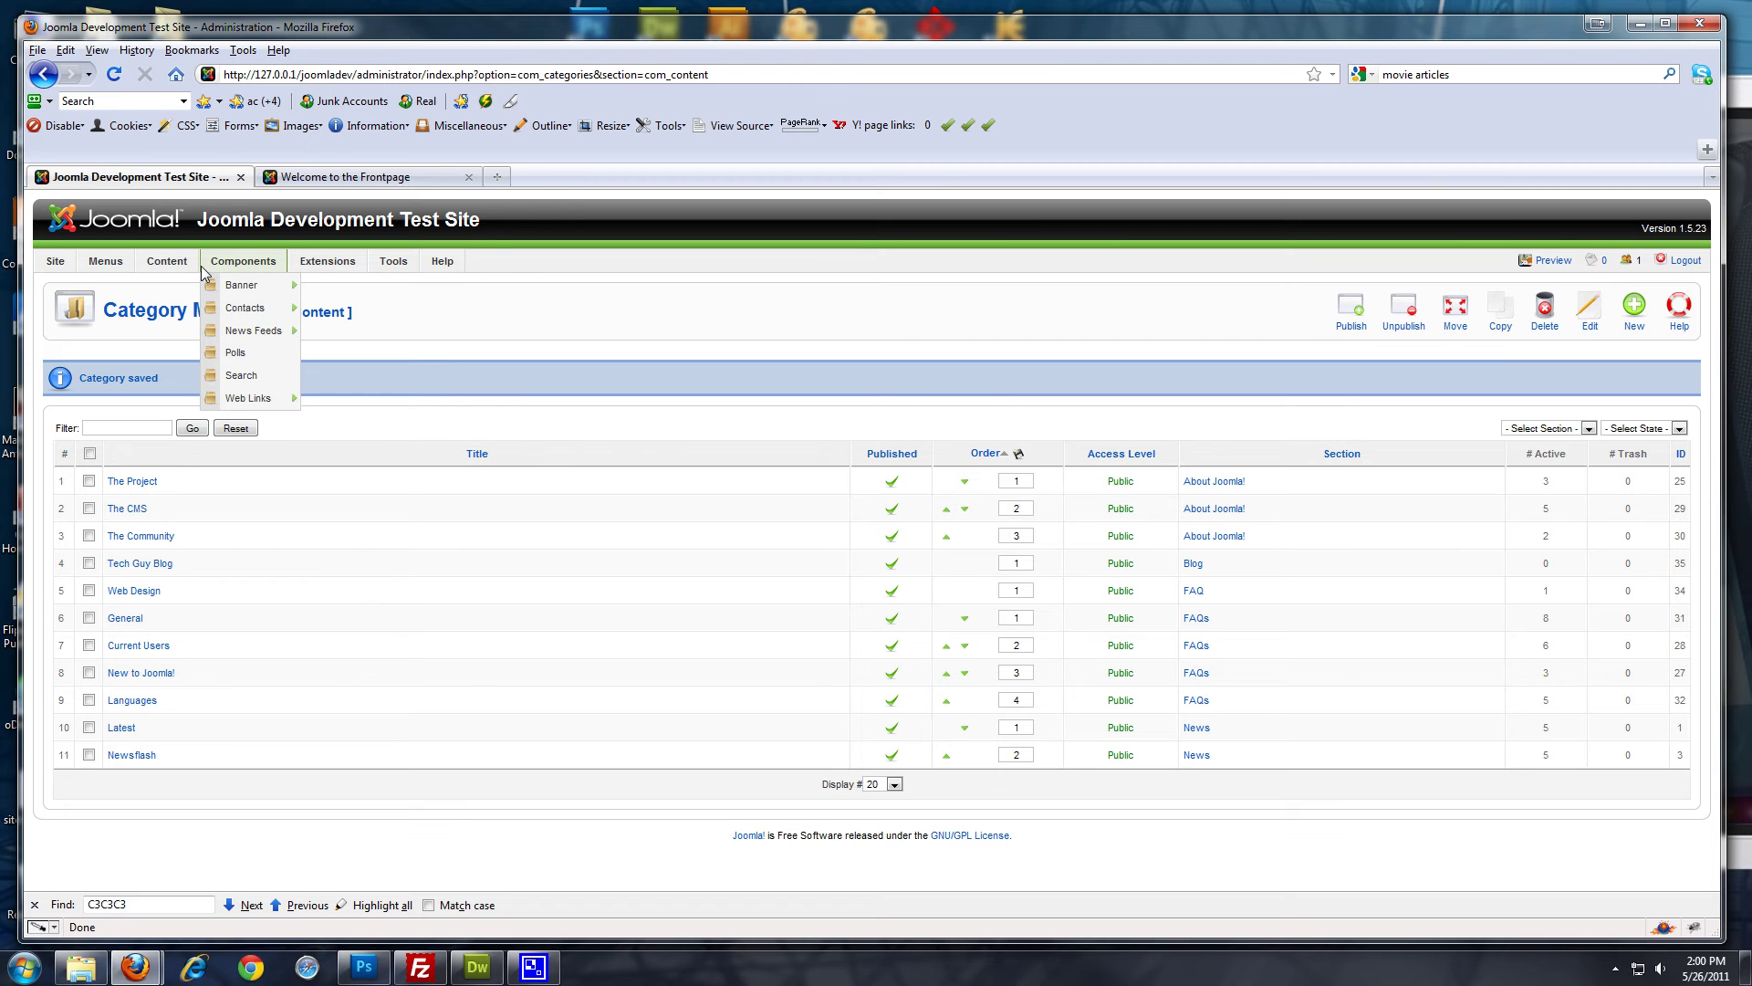
mouse_move(164, 267)
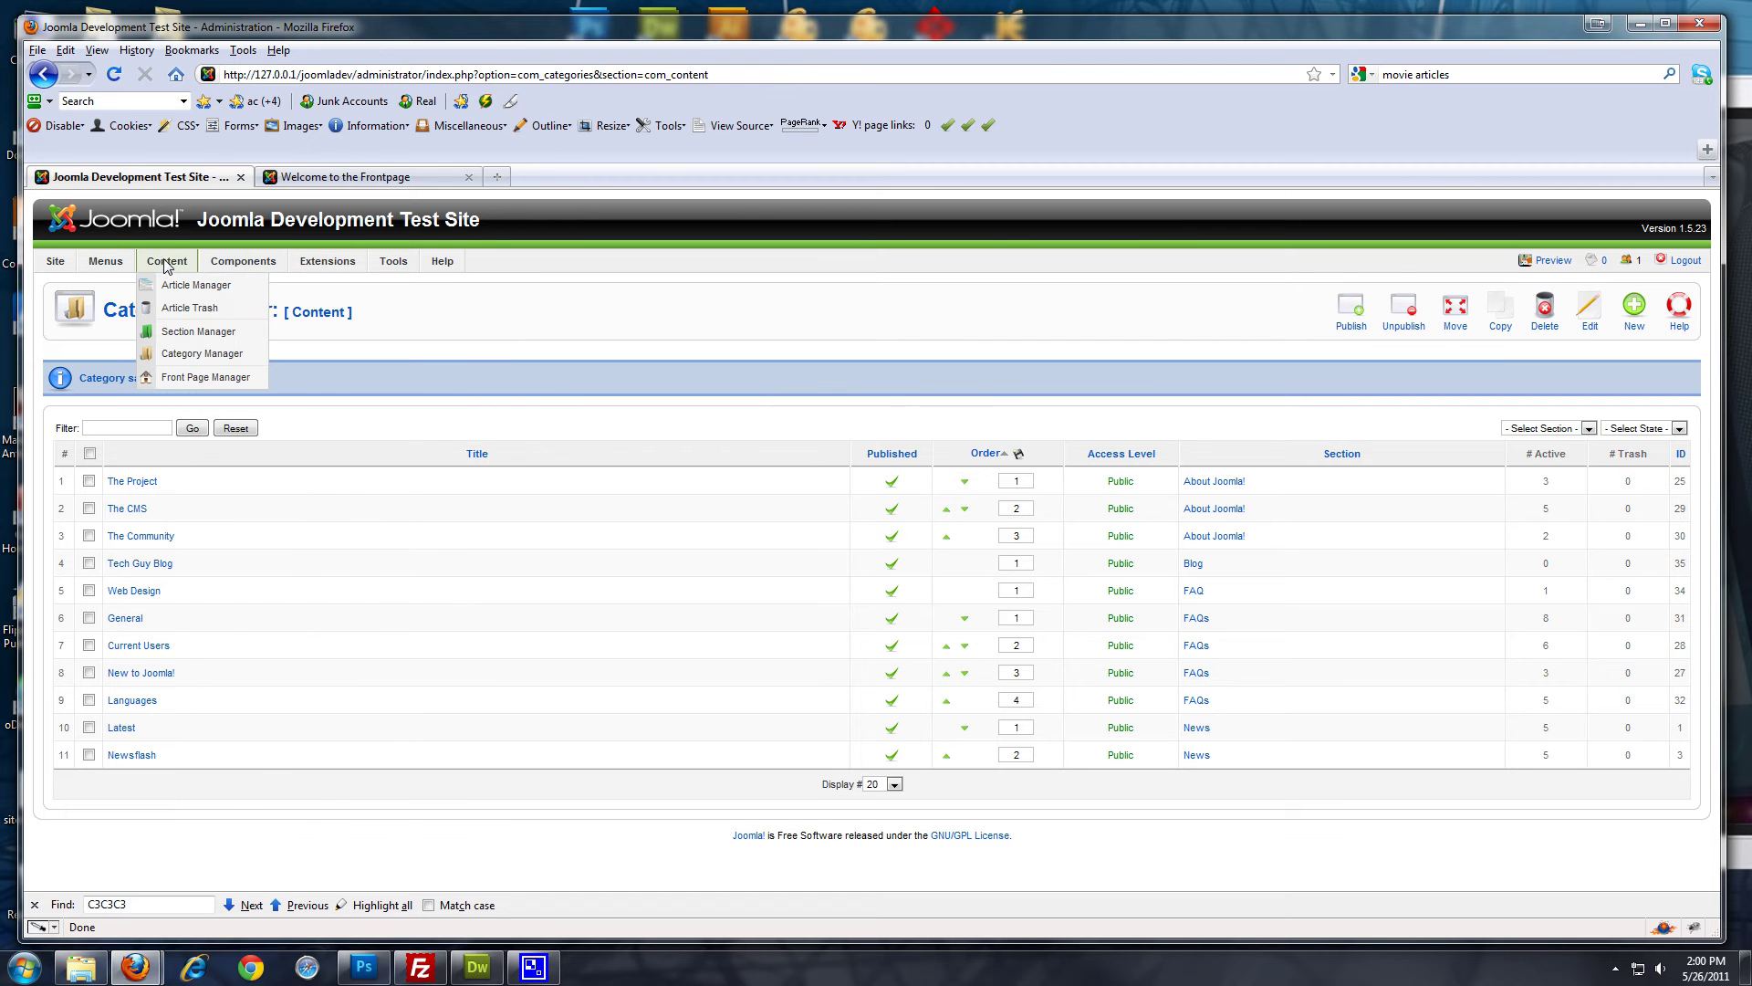
click(172, 286)
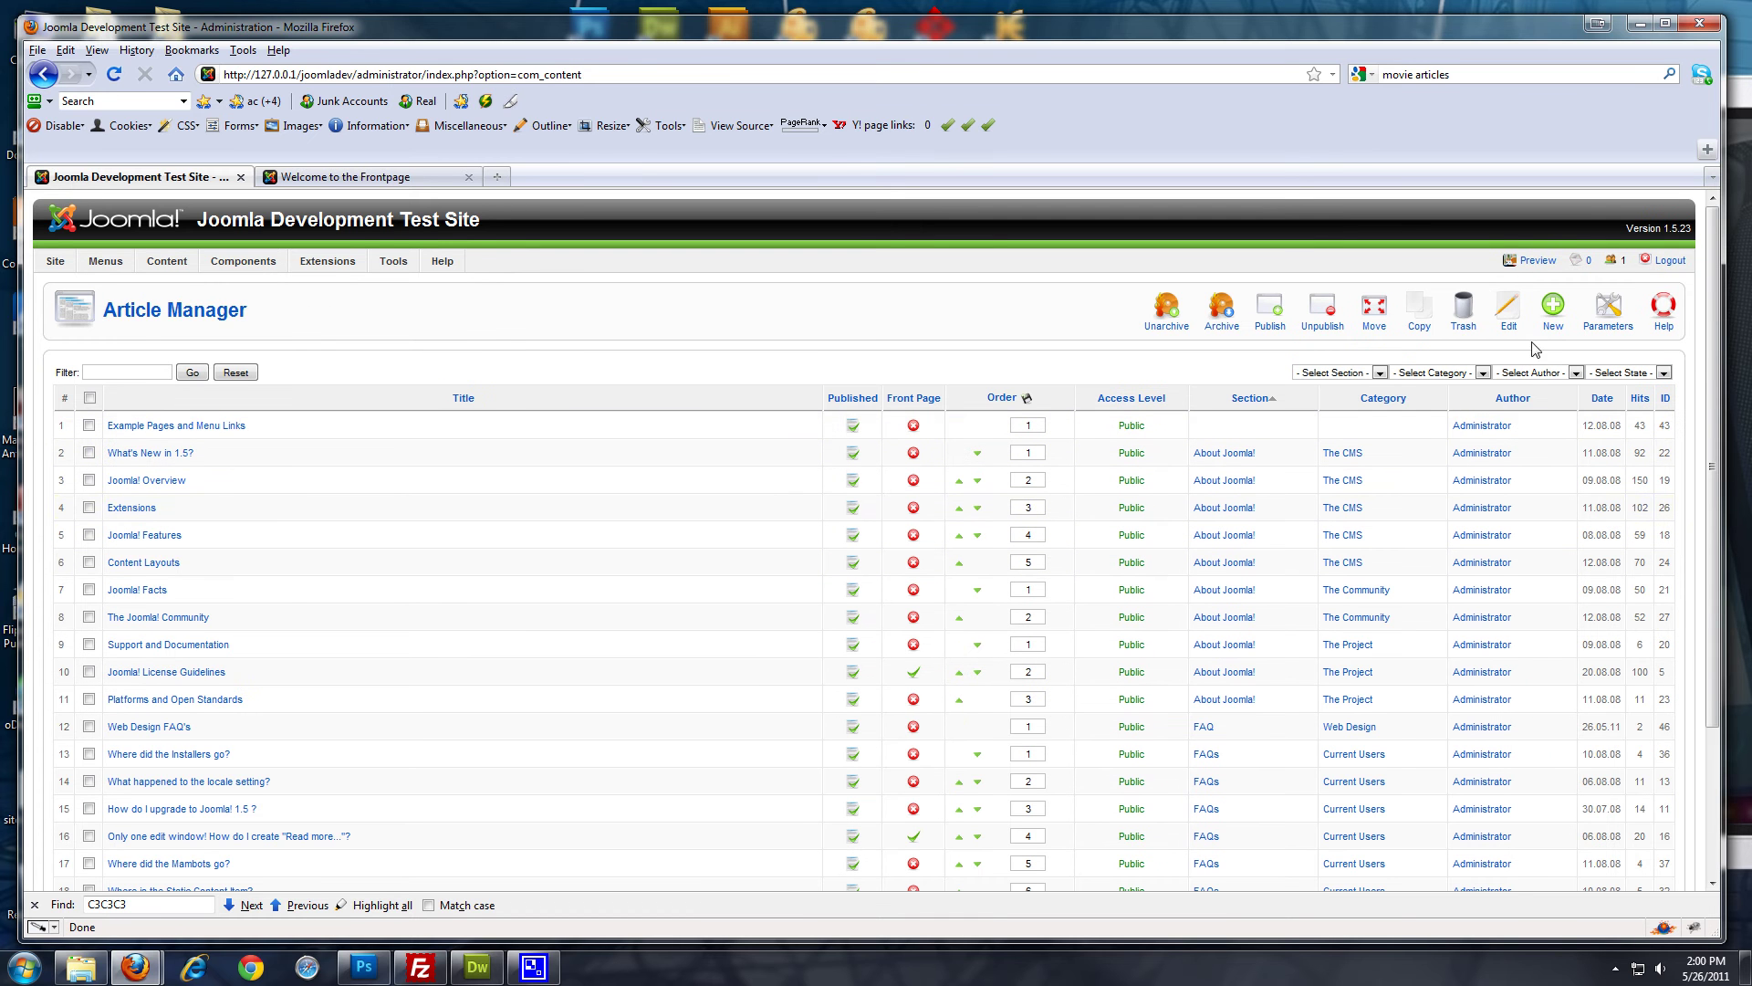
click(1555, 315)
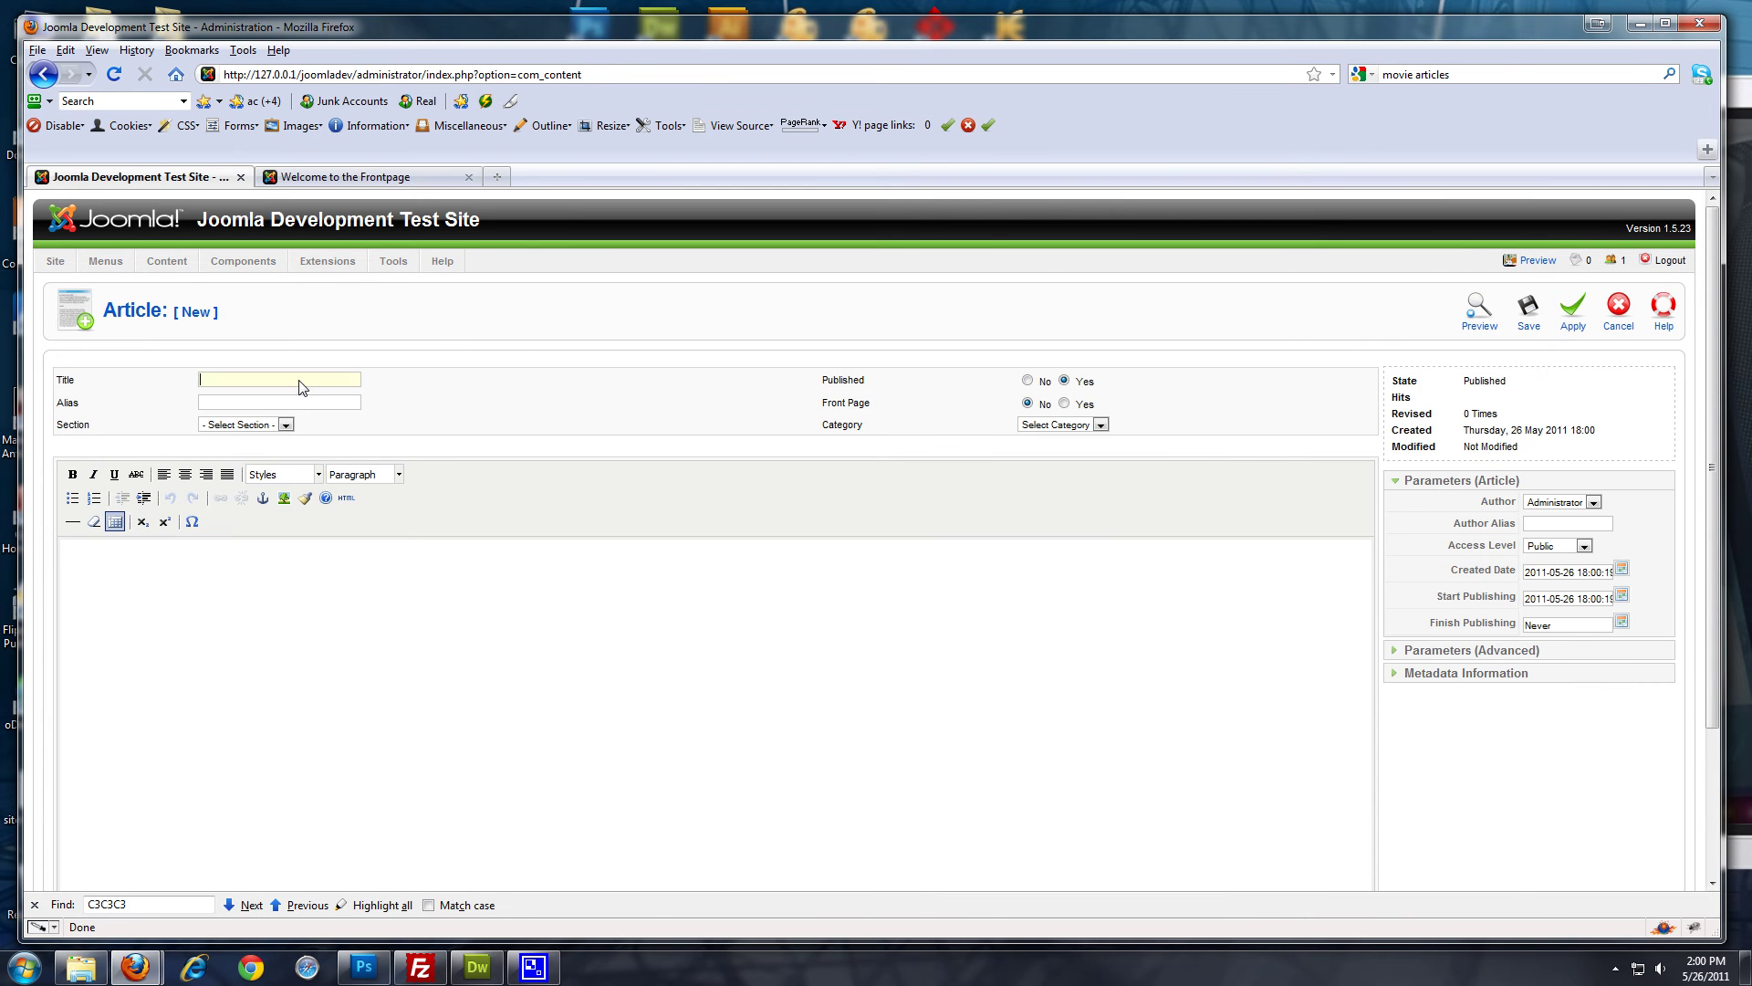
text(Blog po)
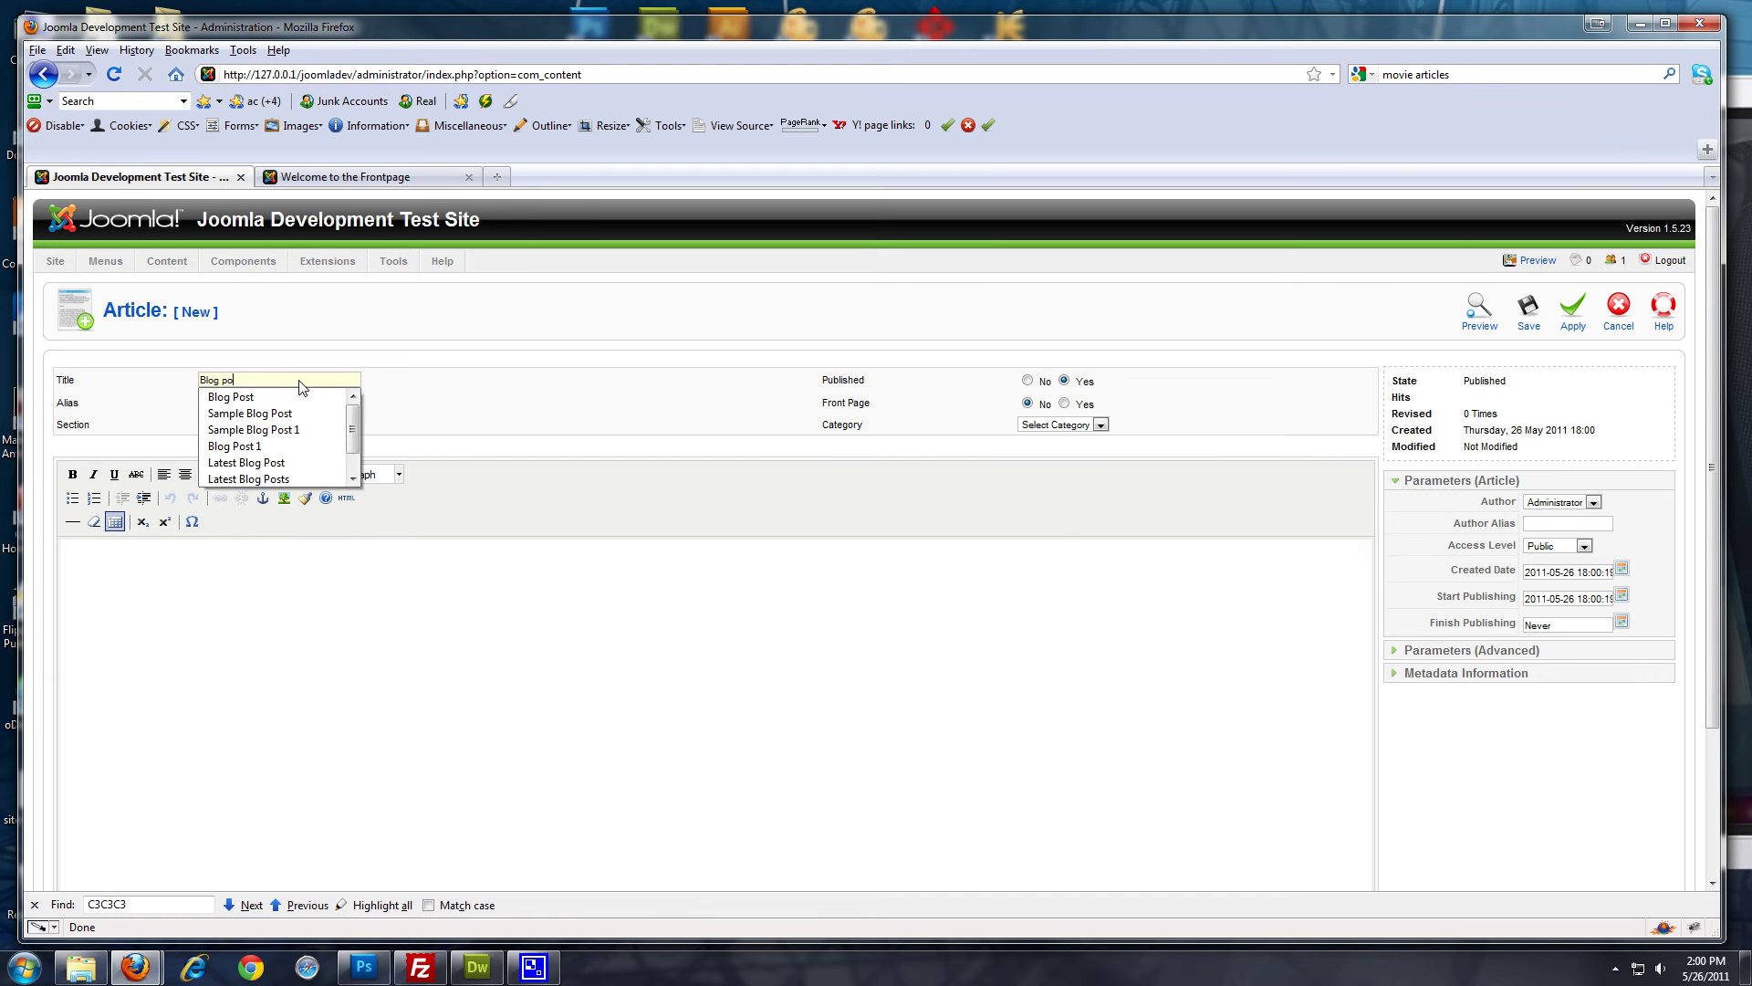
text(st 1)
click(473, 349)
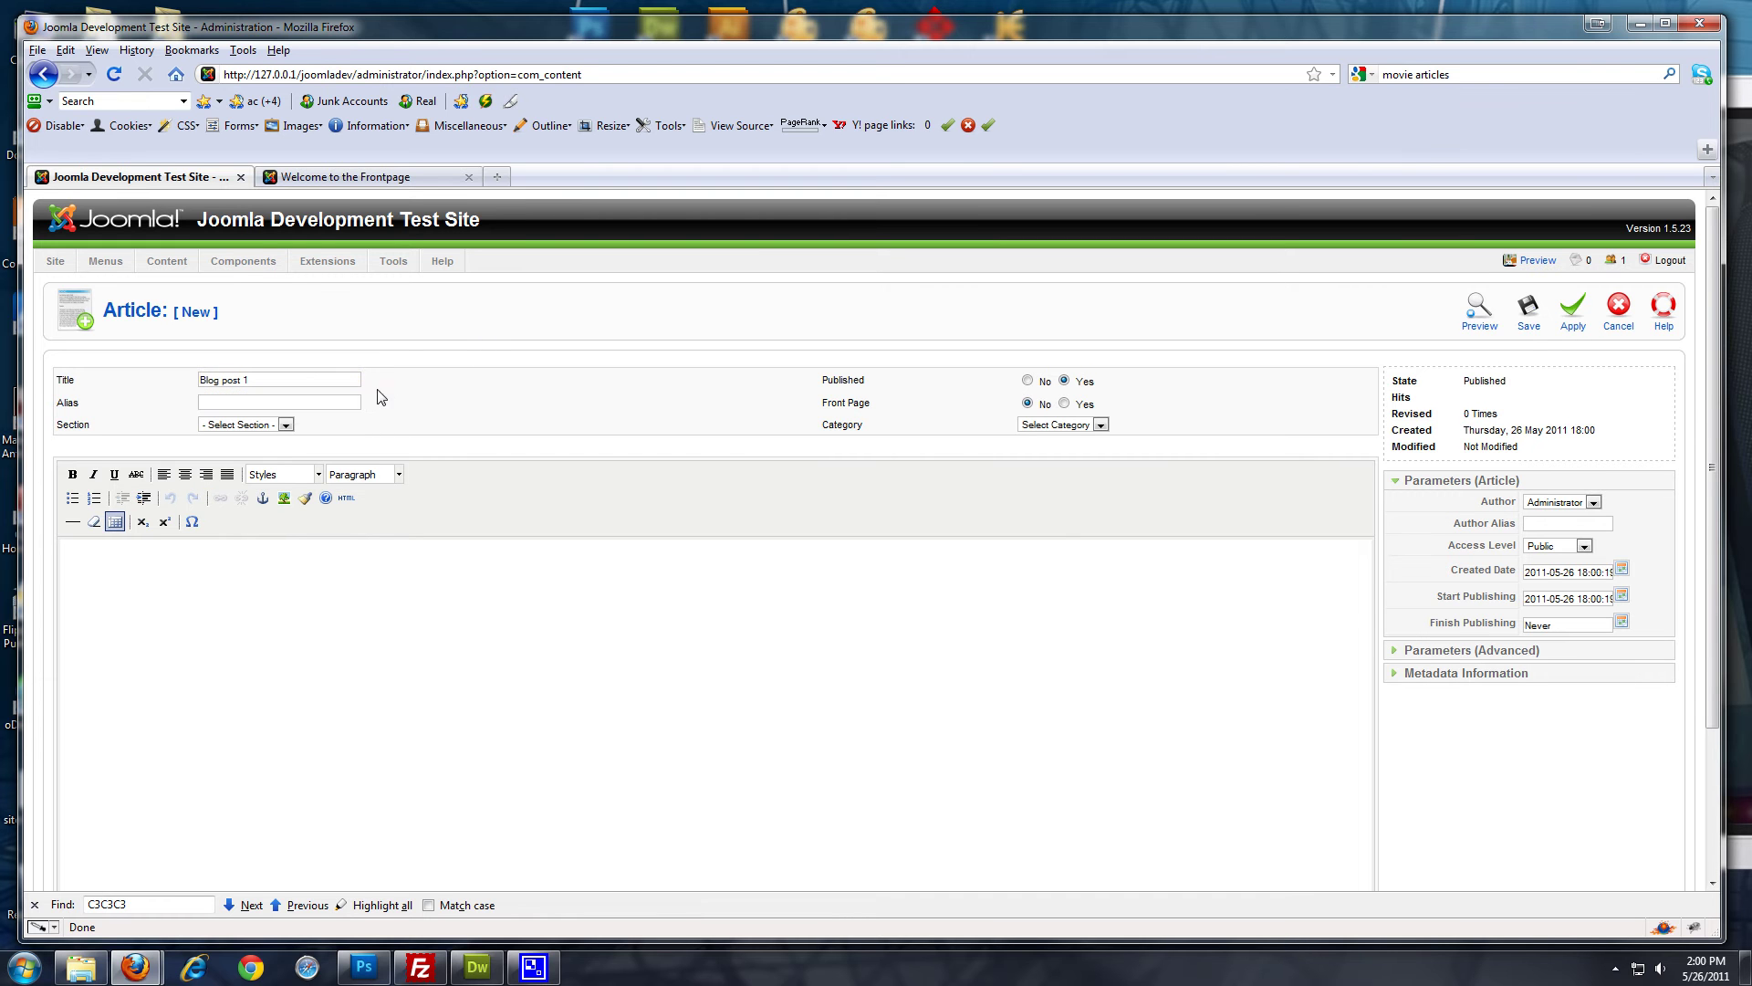
click(288, 426)
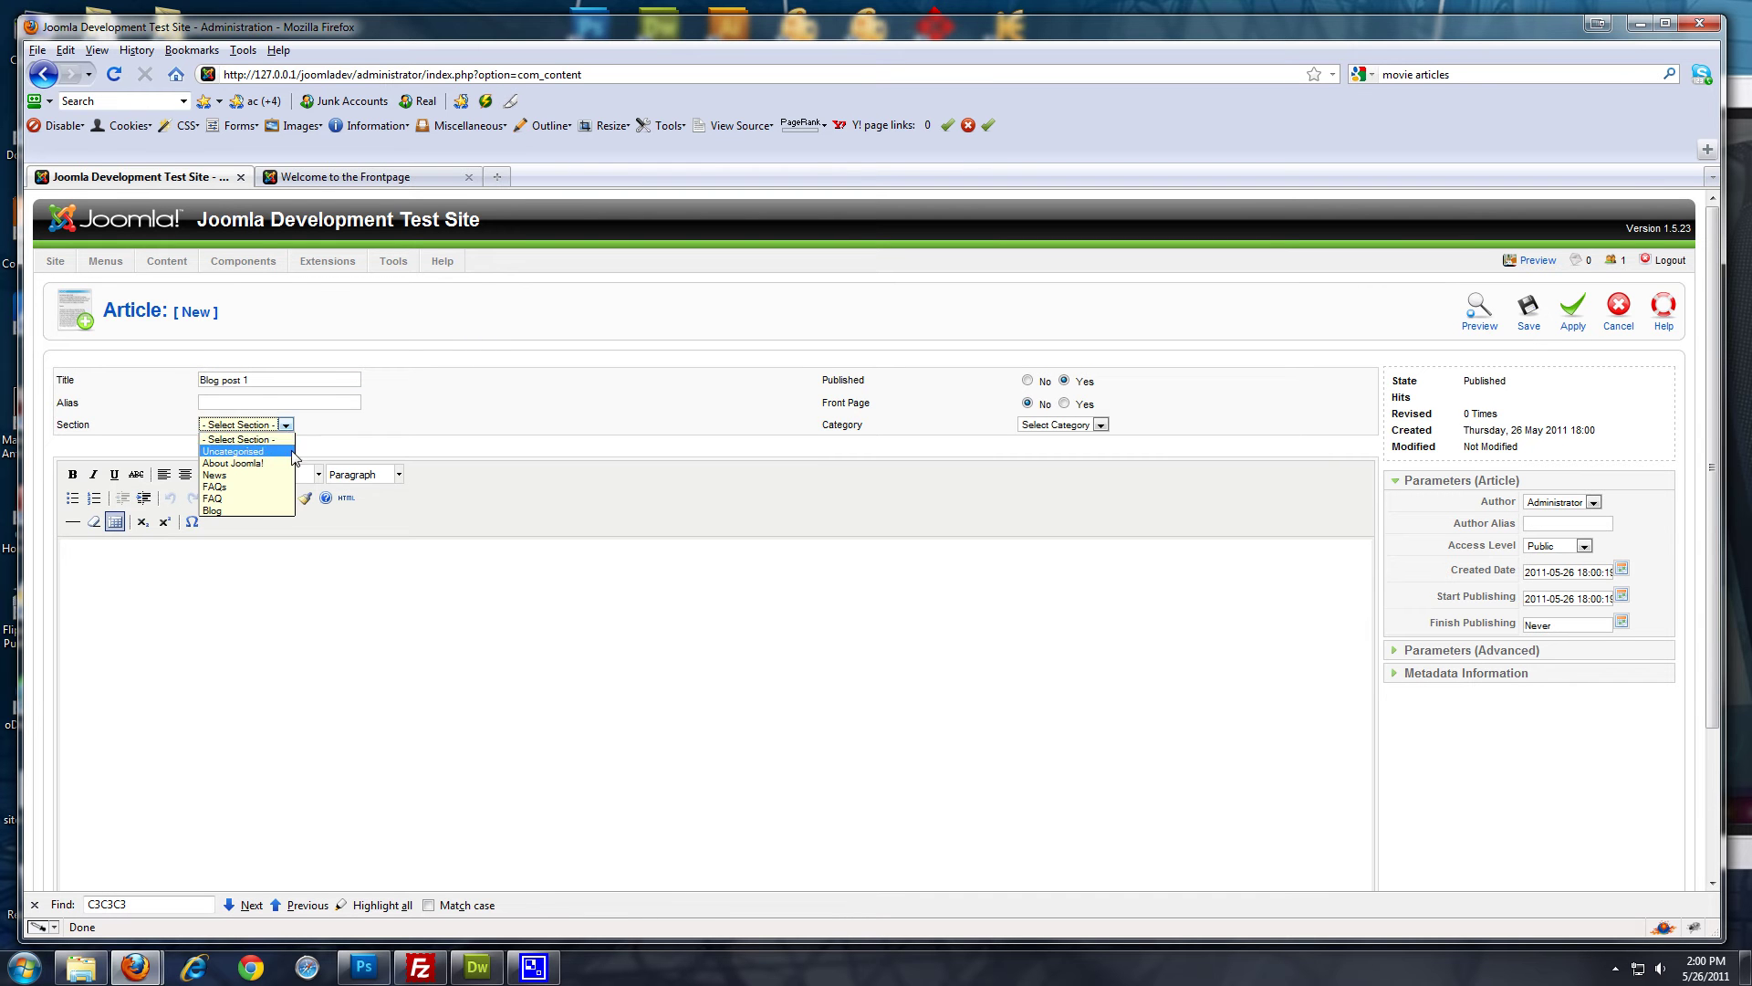
click(256, 520)
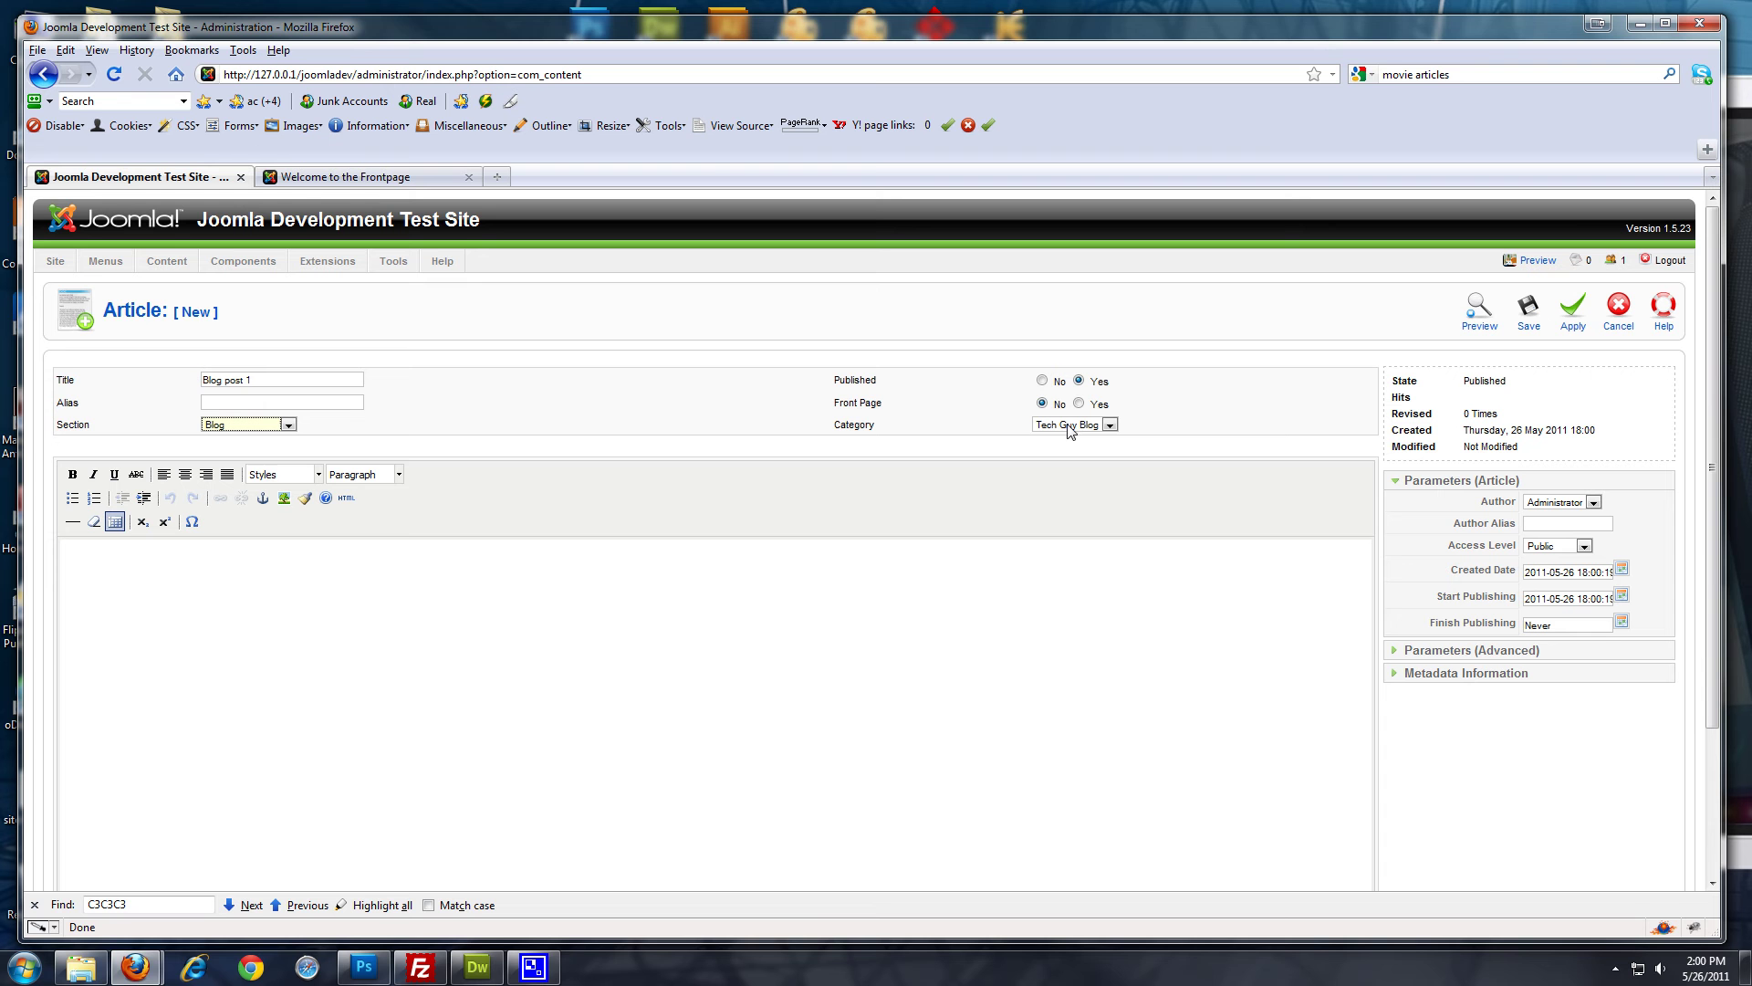
click(315, 597)
In a new tab, search for 'lorem' and open the lipsum.com result
key(ctrl+t)
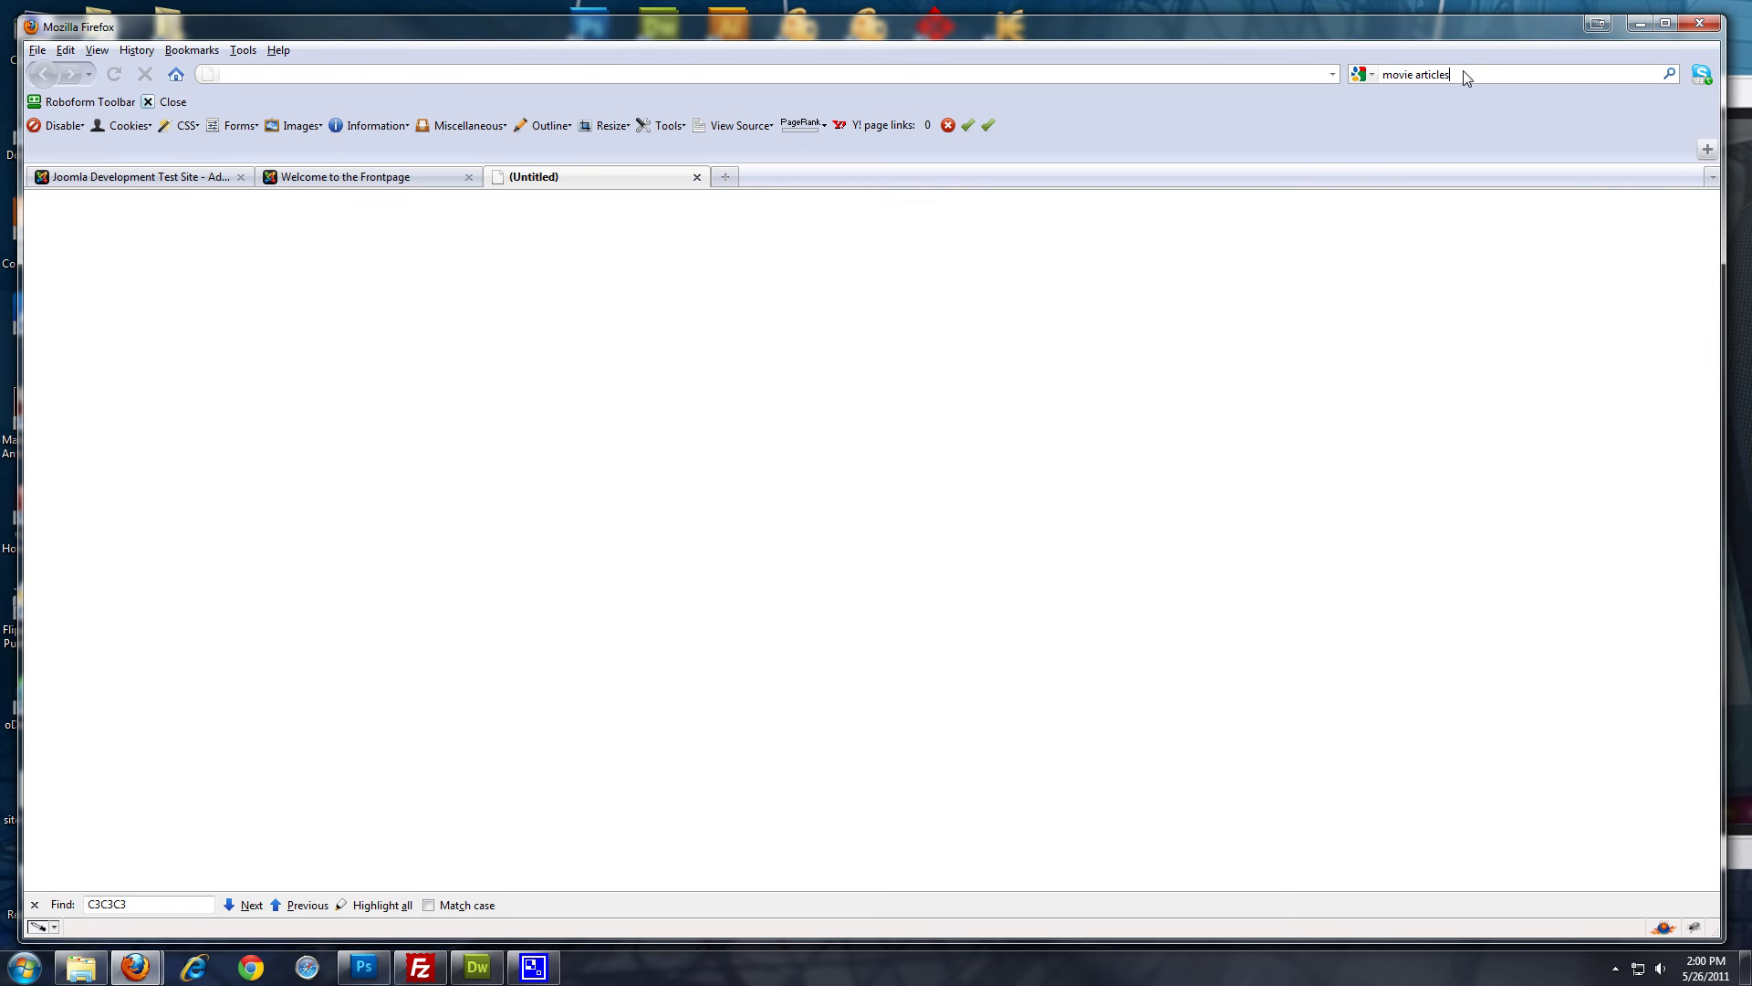
click(1470, 75)
text(lorem)
key(Return)
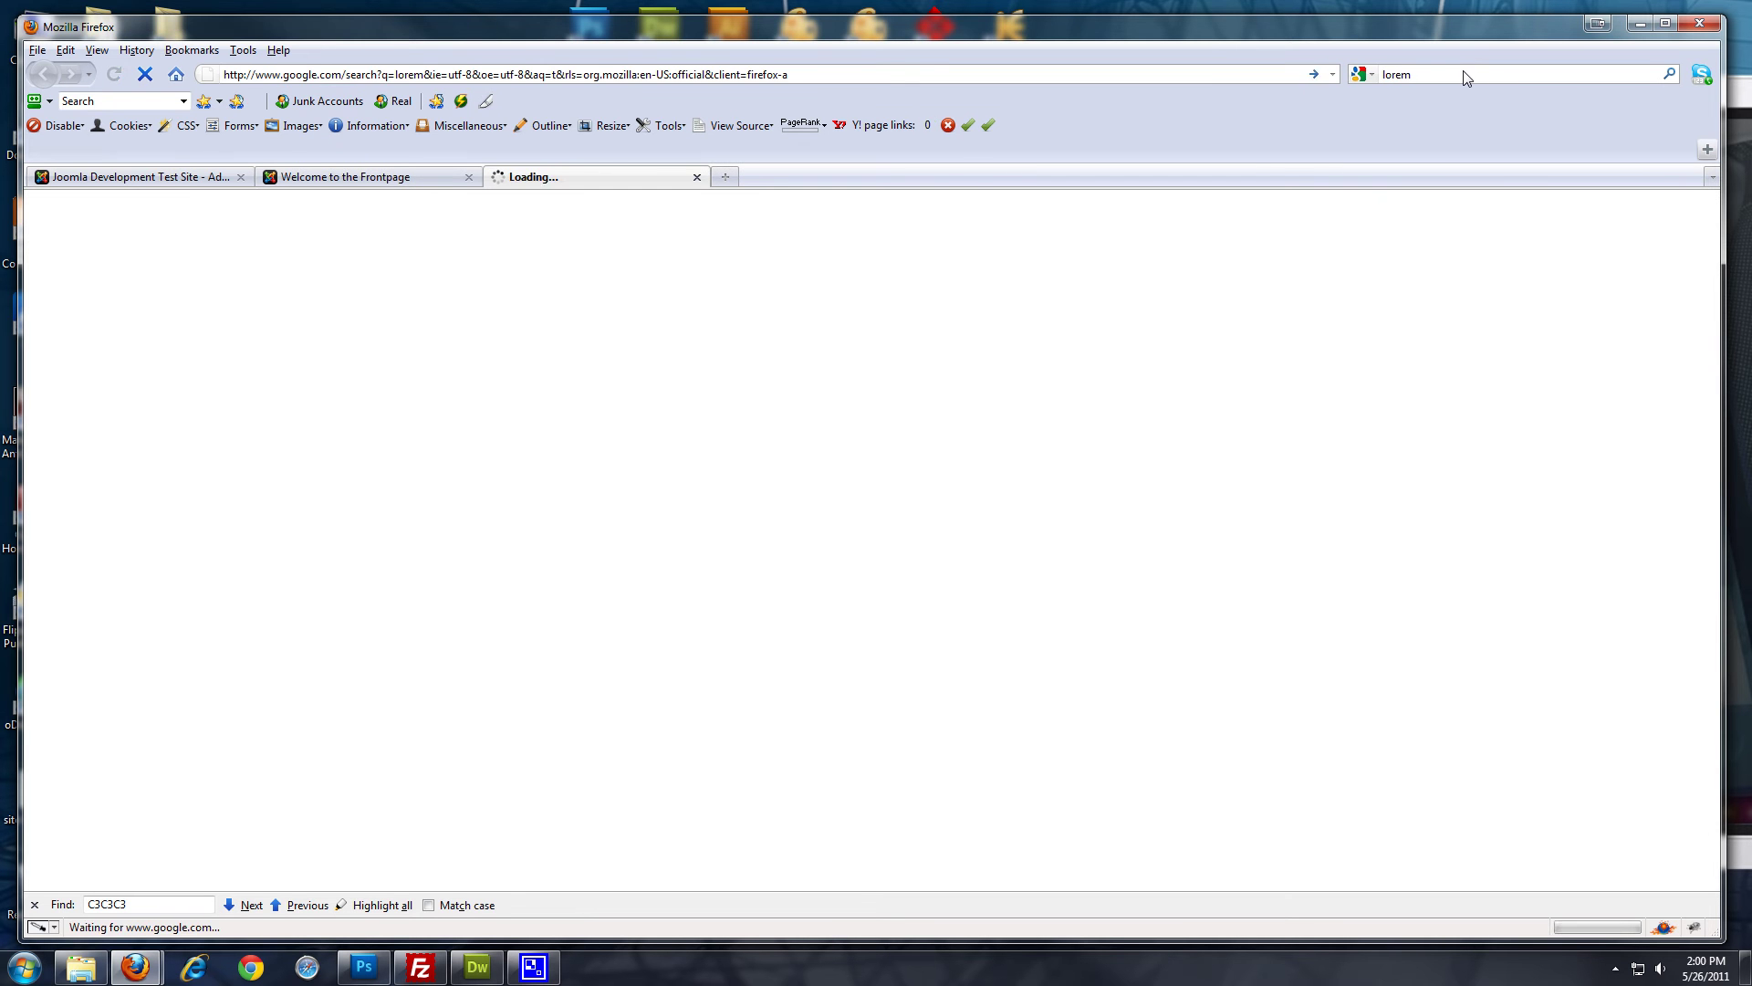
click(669, 320)
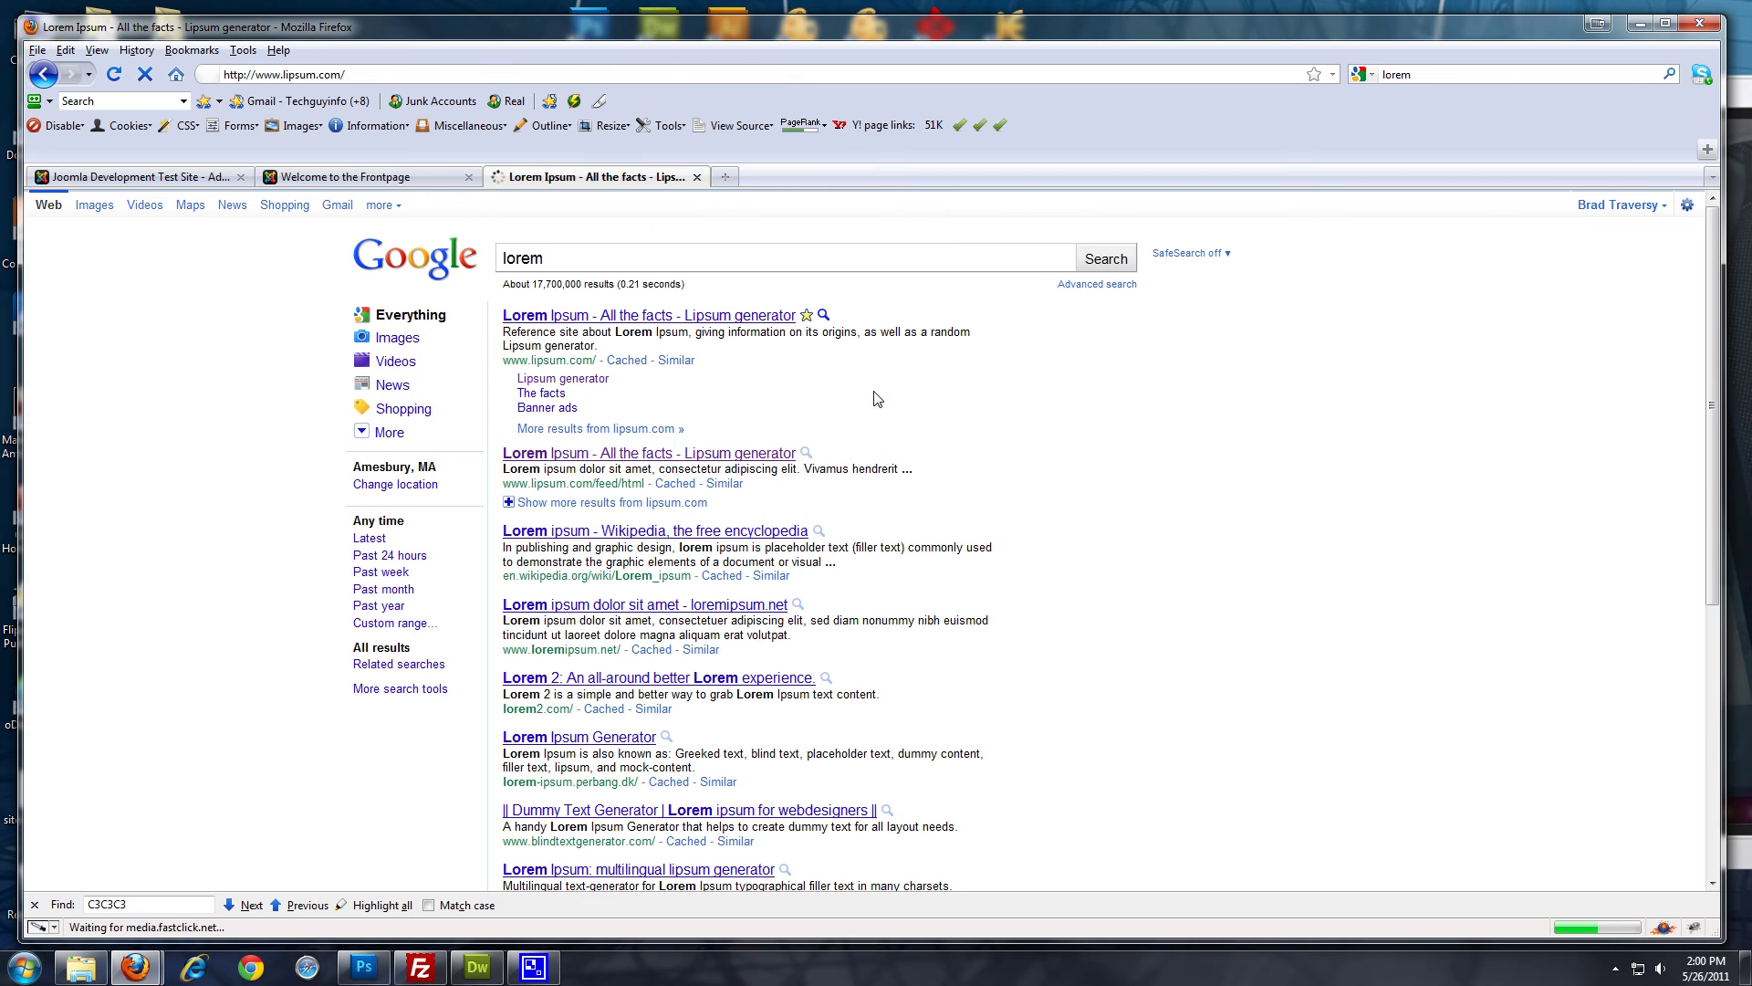
Generate Lorem Ipsum text, select the first paragraphs, and return to Joomla
scroll(1115, 758, down, 3)
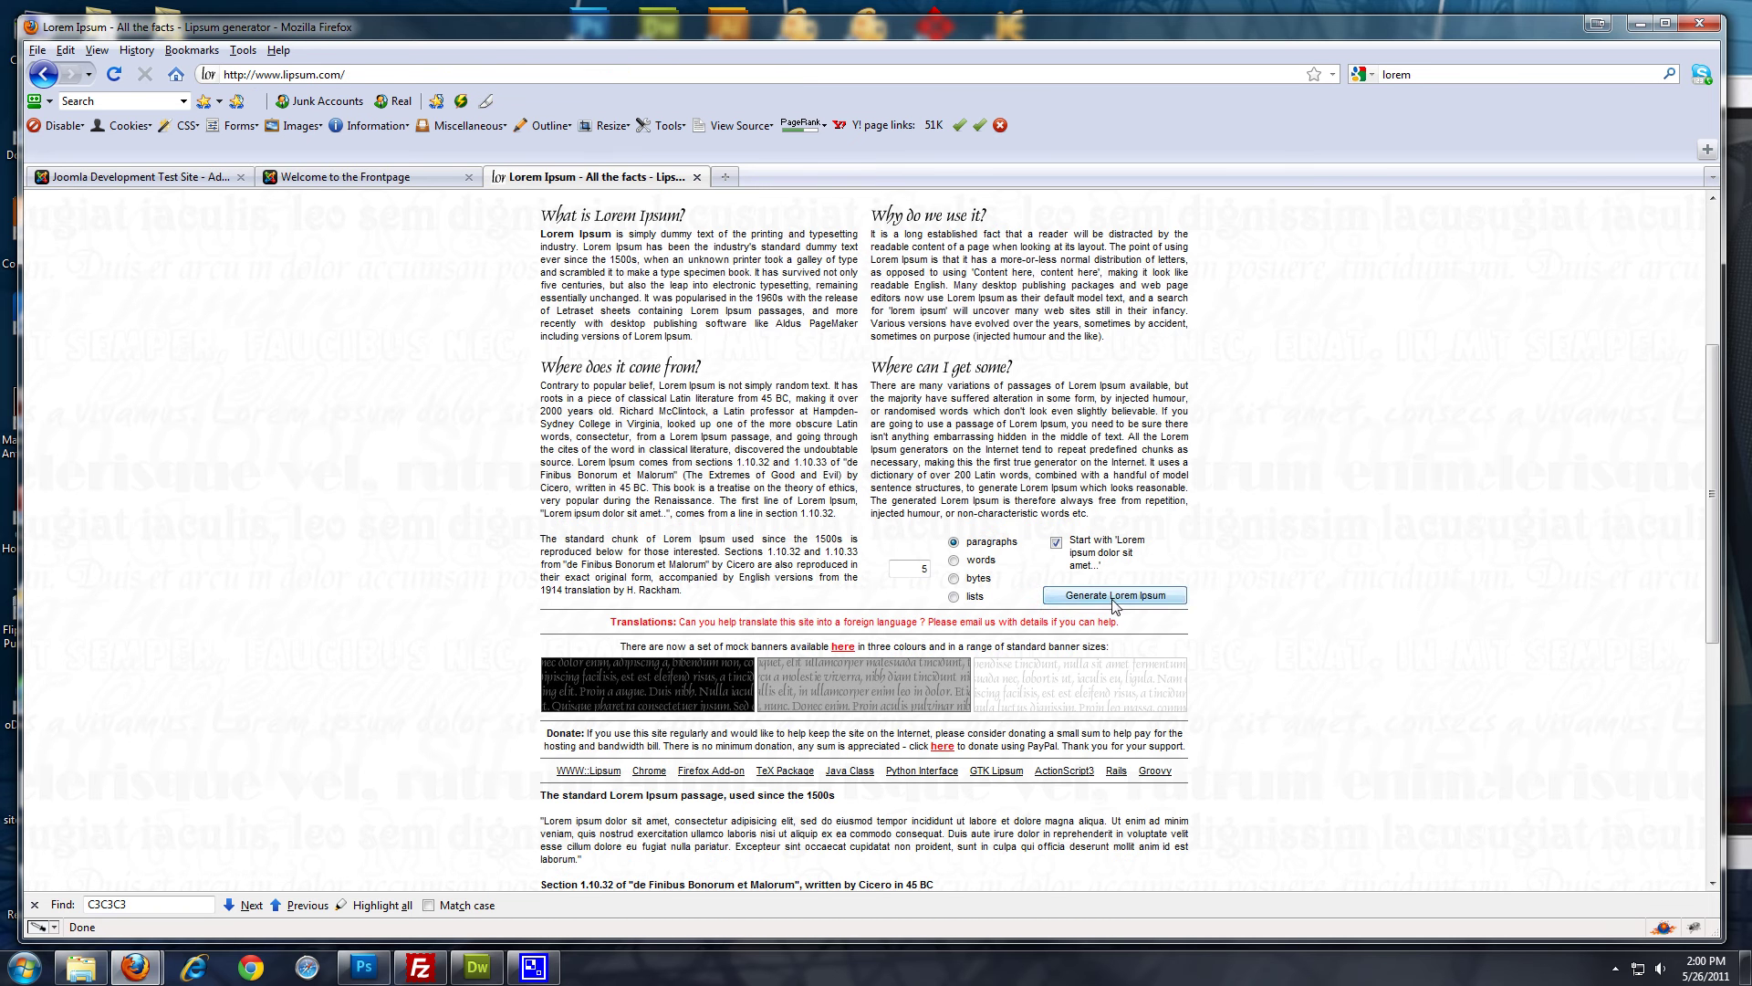
click(1115, 599)
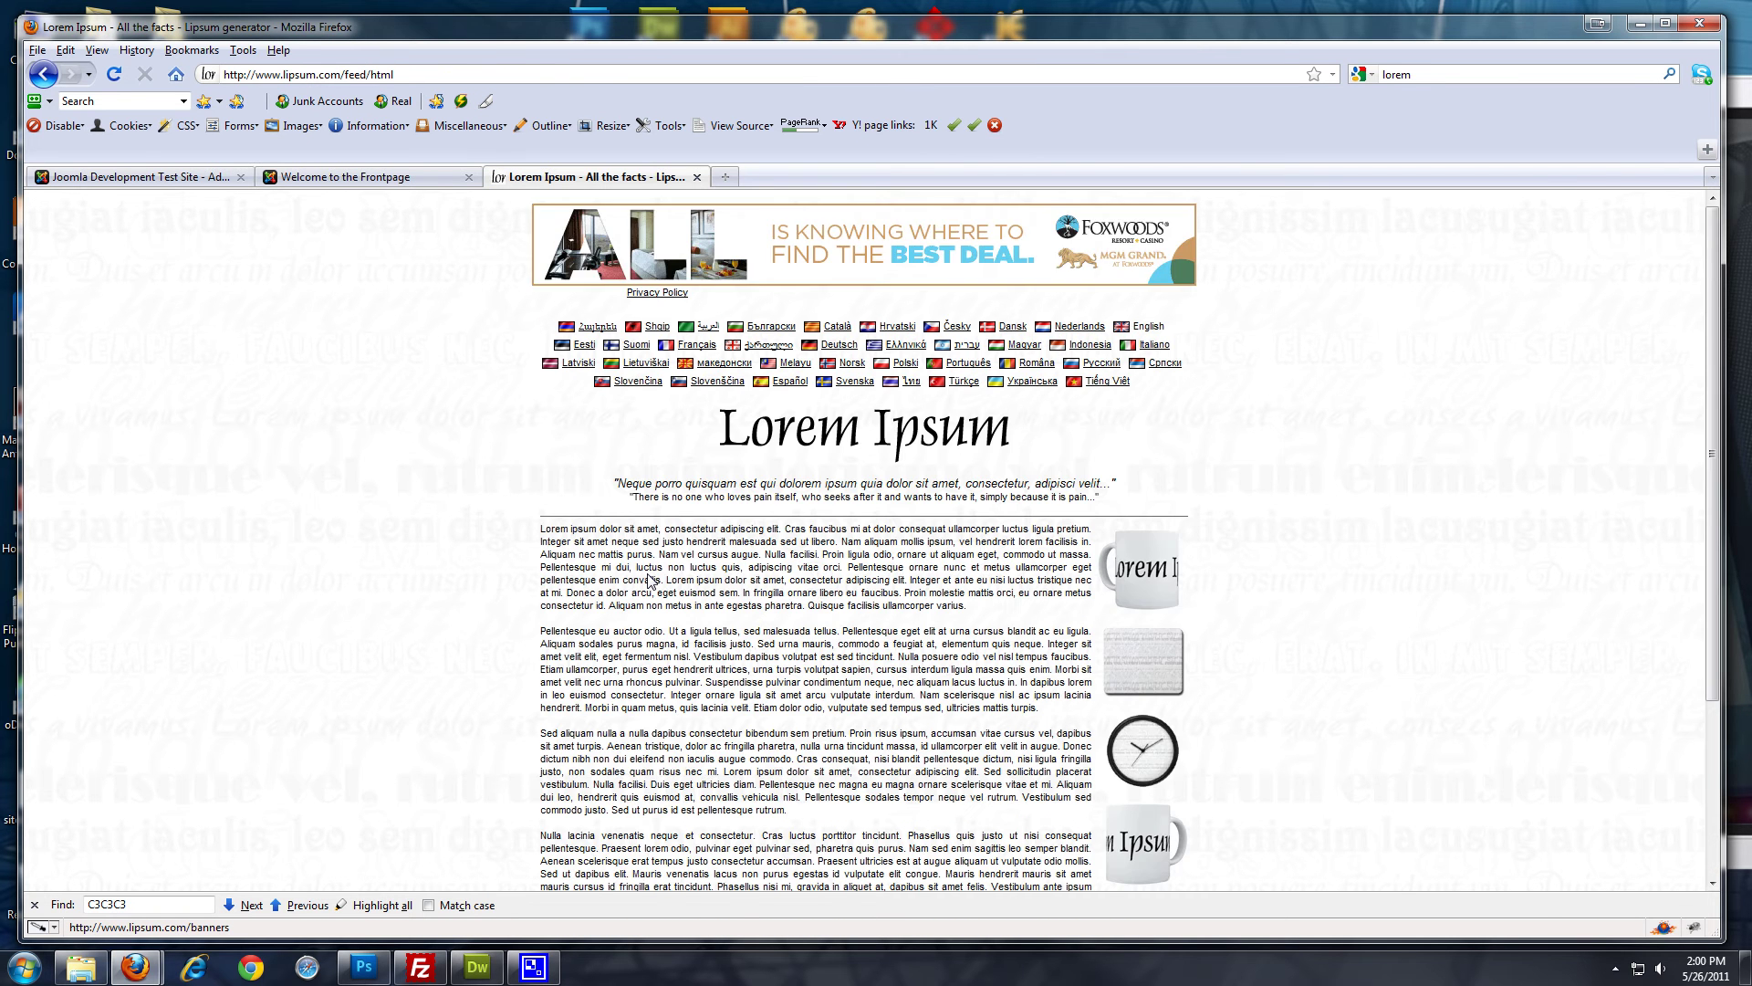
scroll(639, 575, down, 2)
drag(540, 424, 1075, 623)
key(ctrl+c)
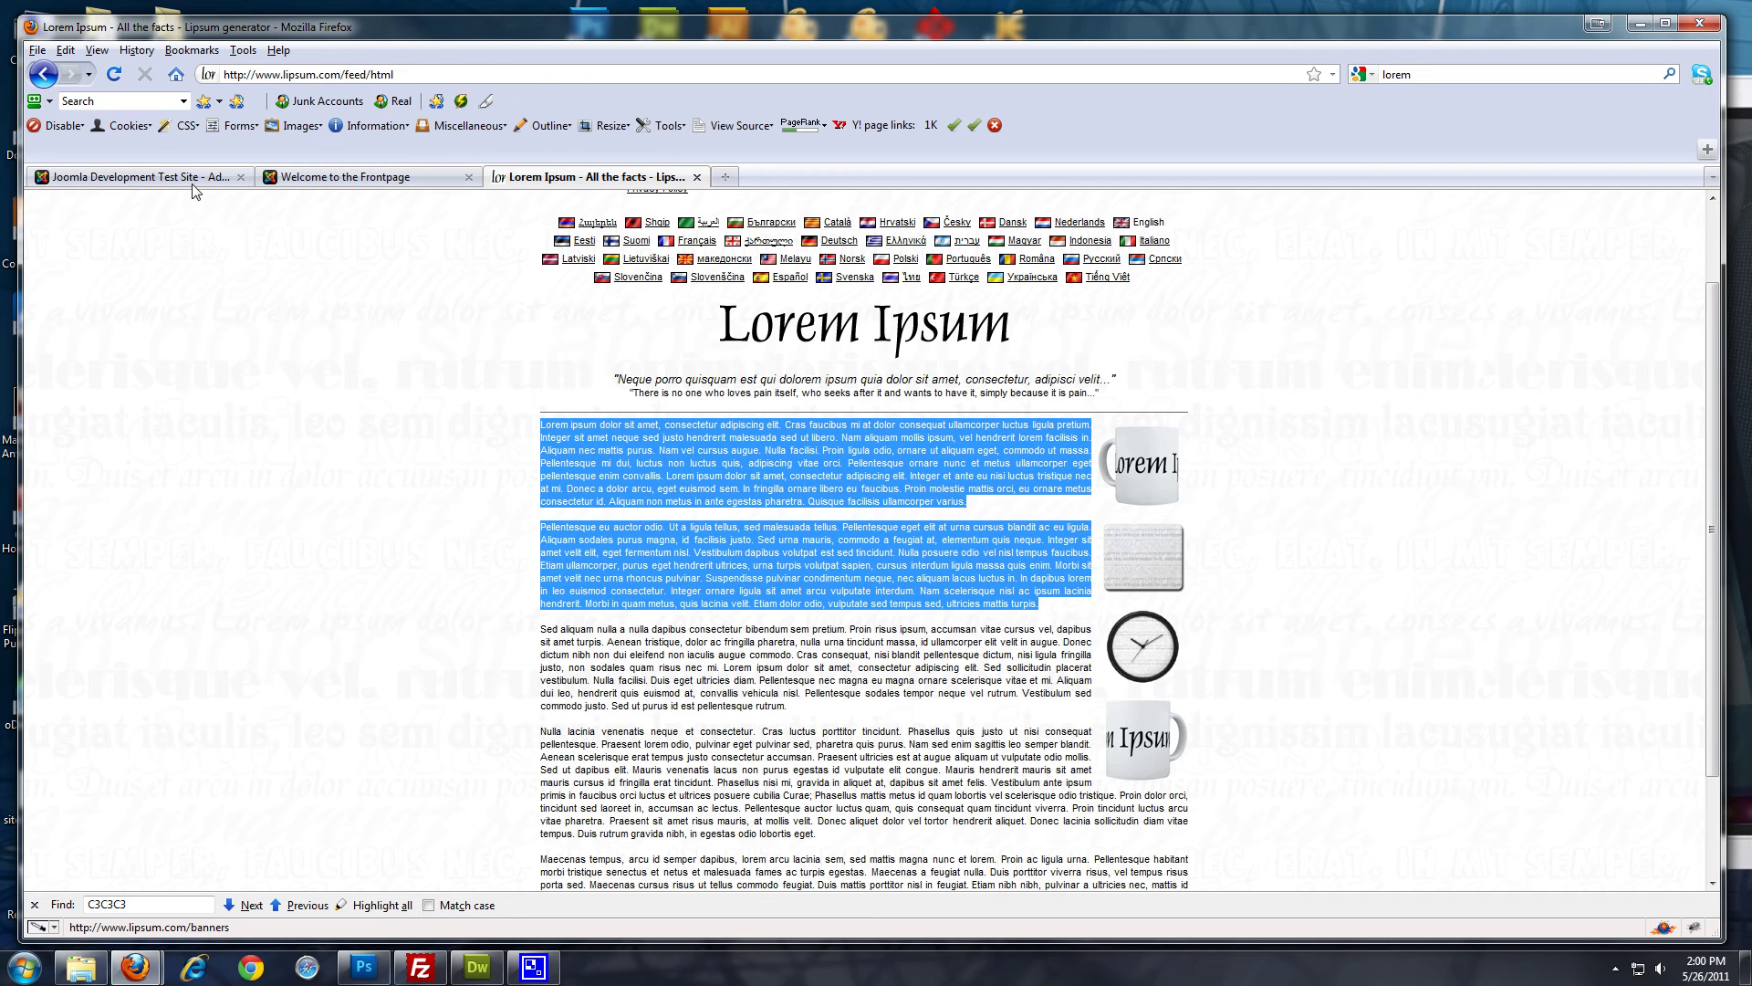
click(193, 181)
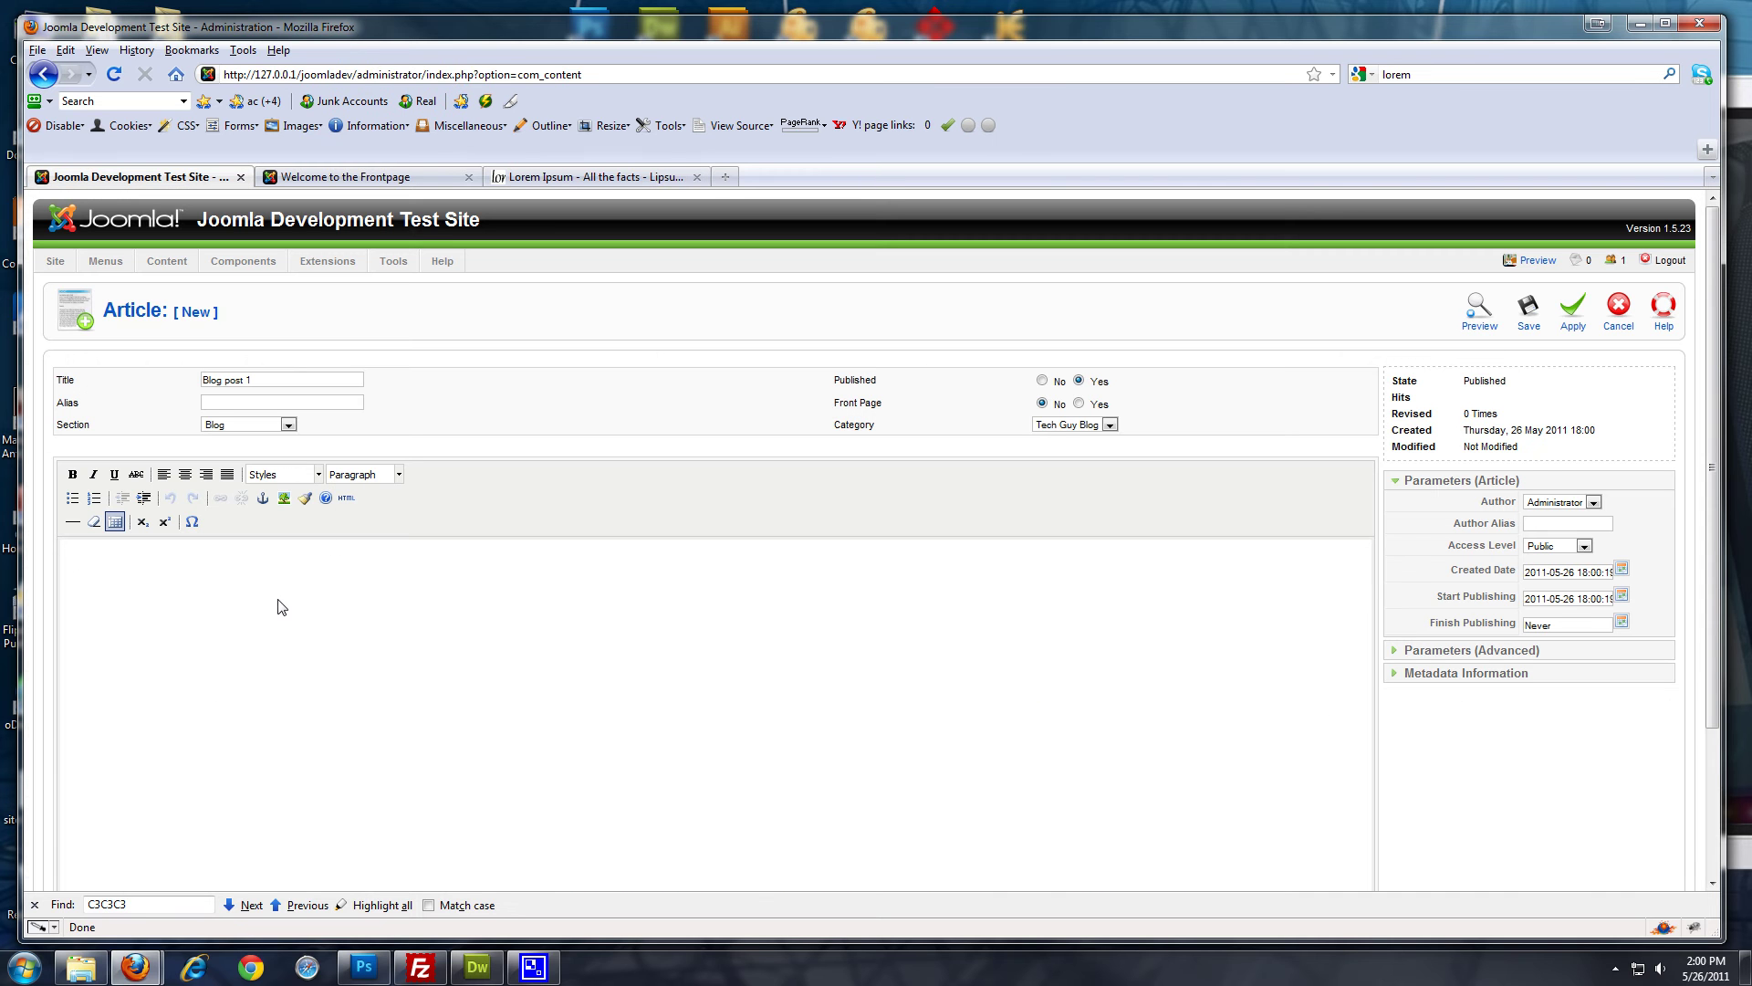
Save Blog post 1 with the pasted paragraphs and start a new article titled 'Blog post 2'
key(ctrl+v)
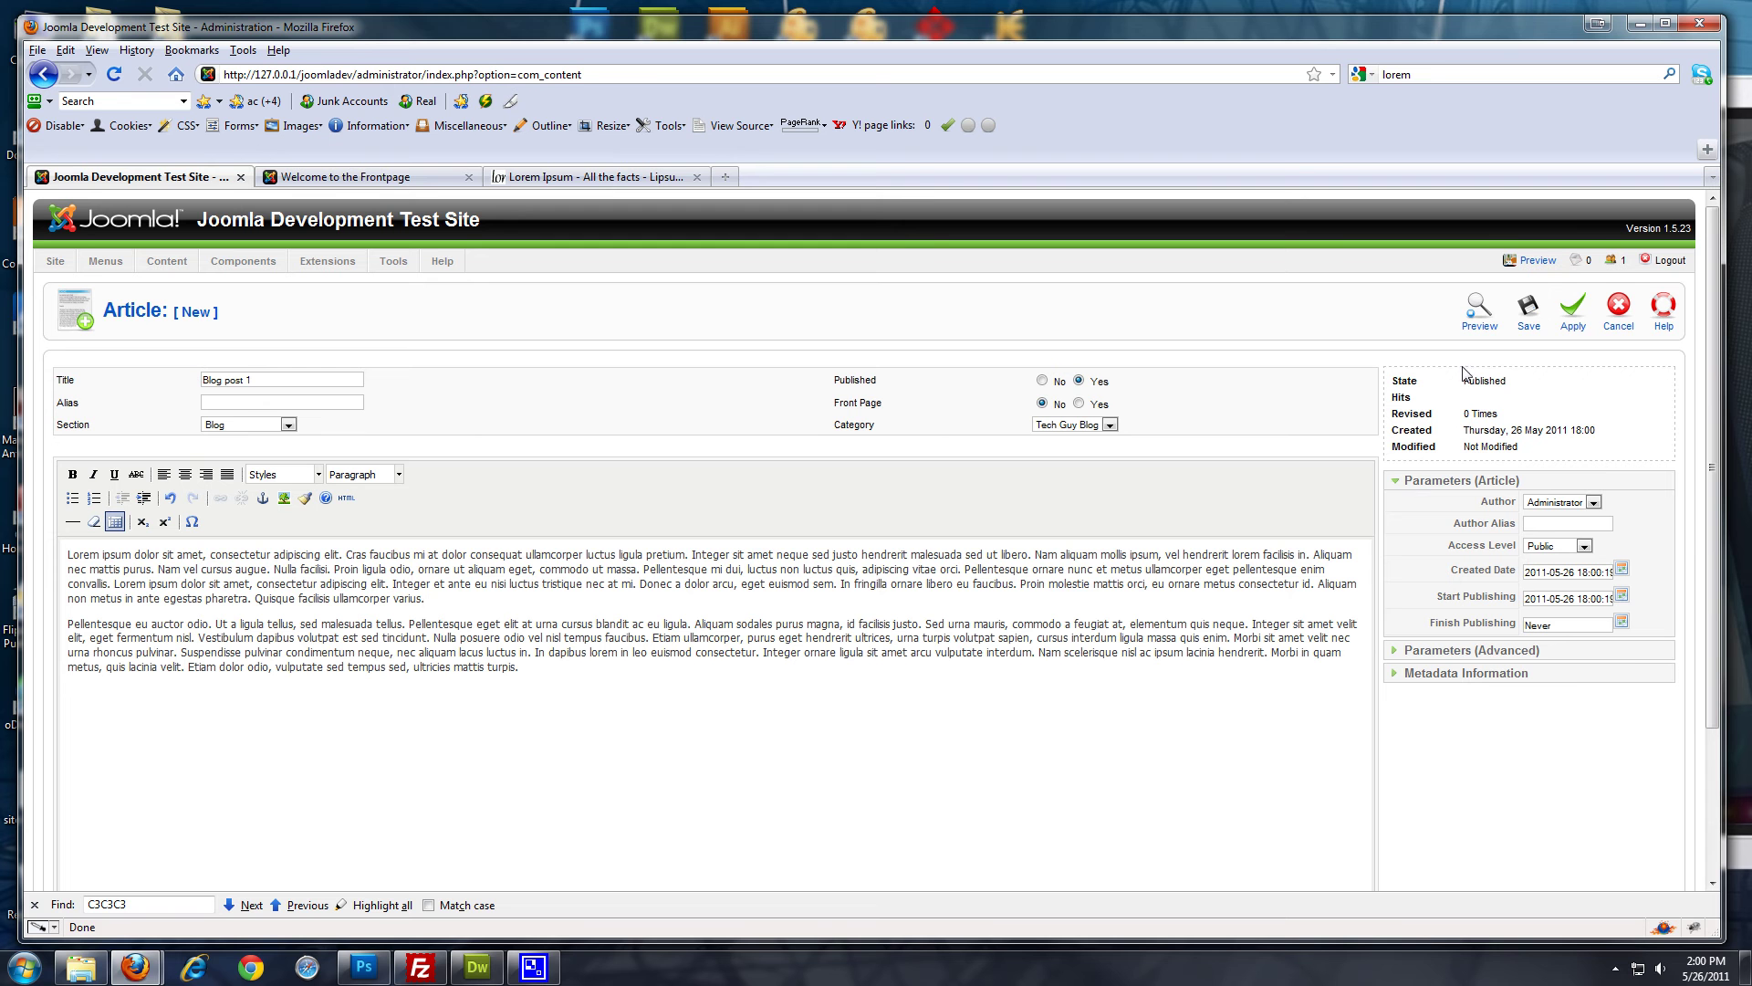
click(1529, 310)
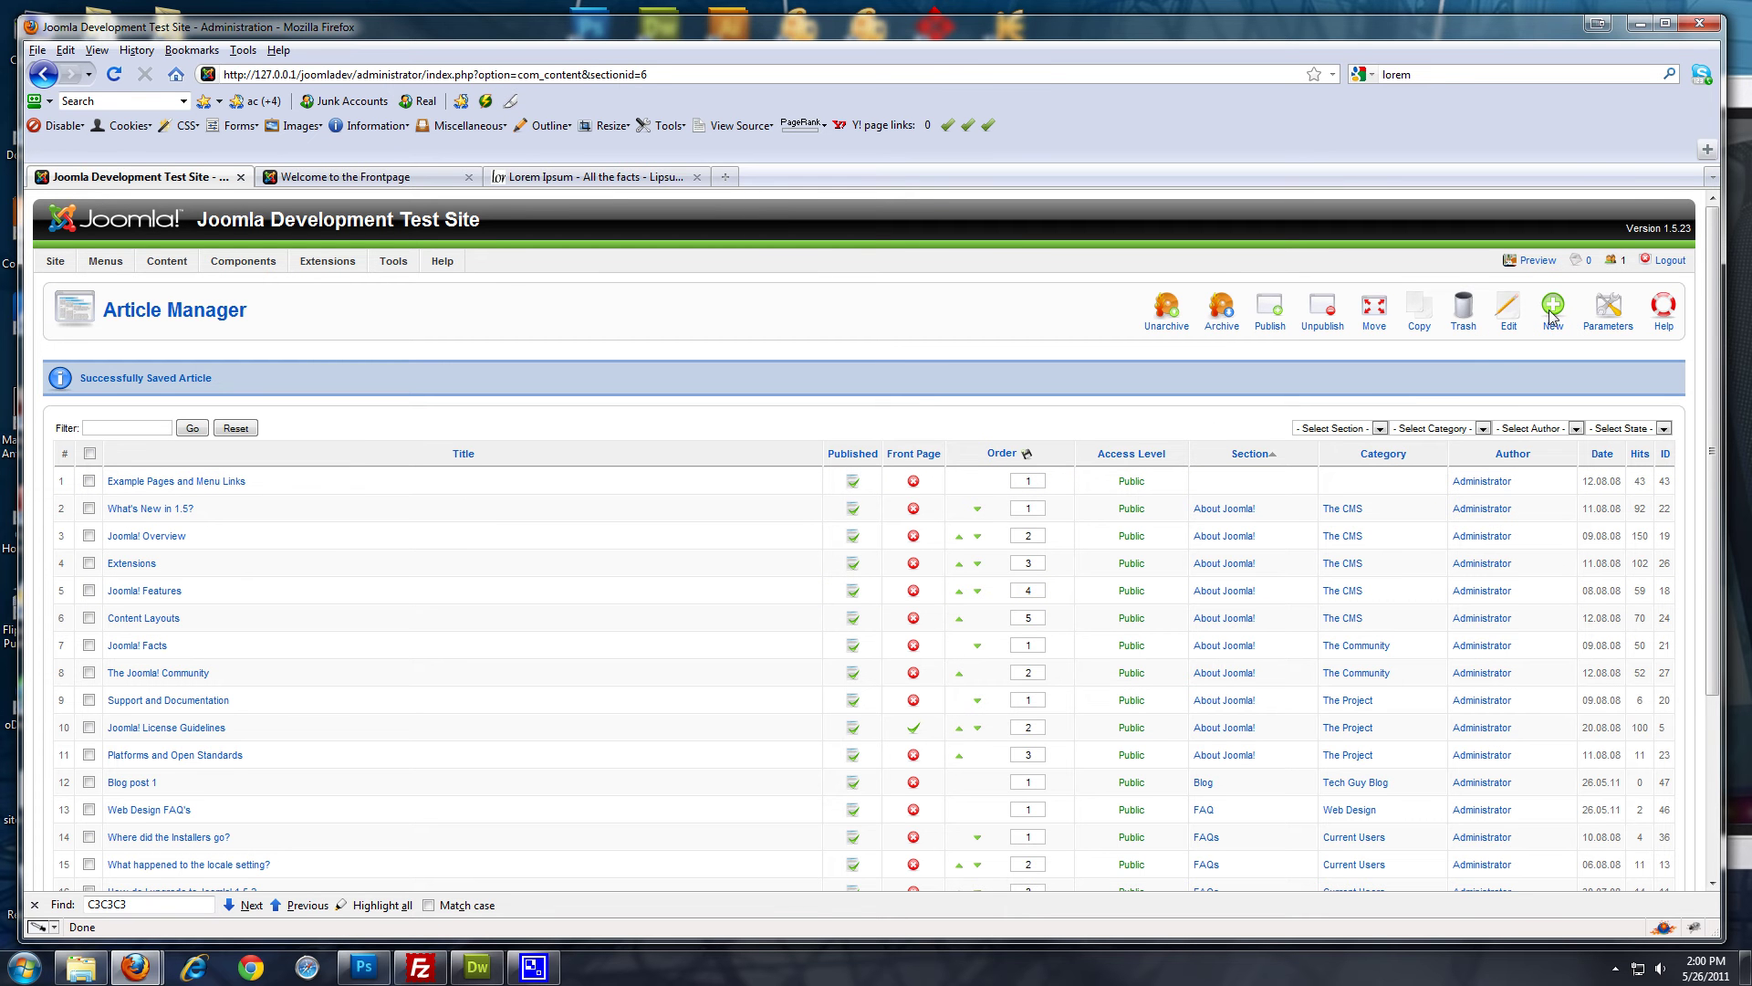
click(1556, 309)
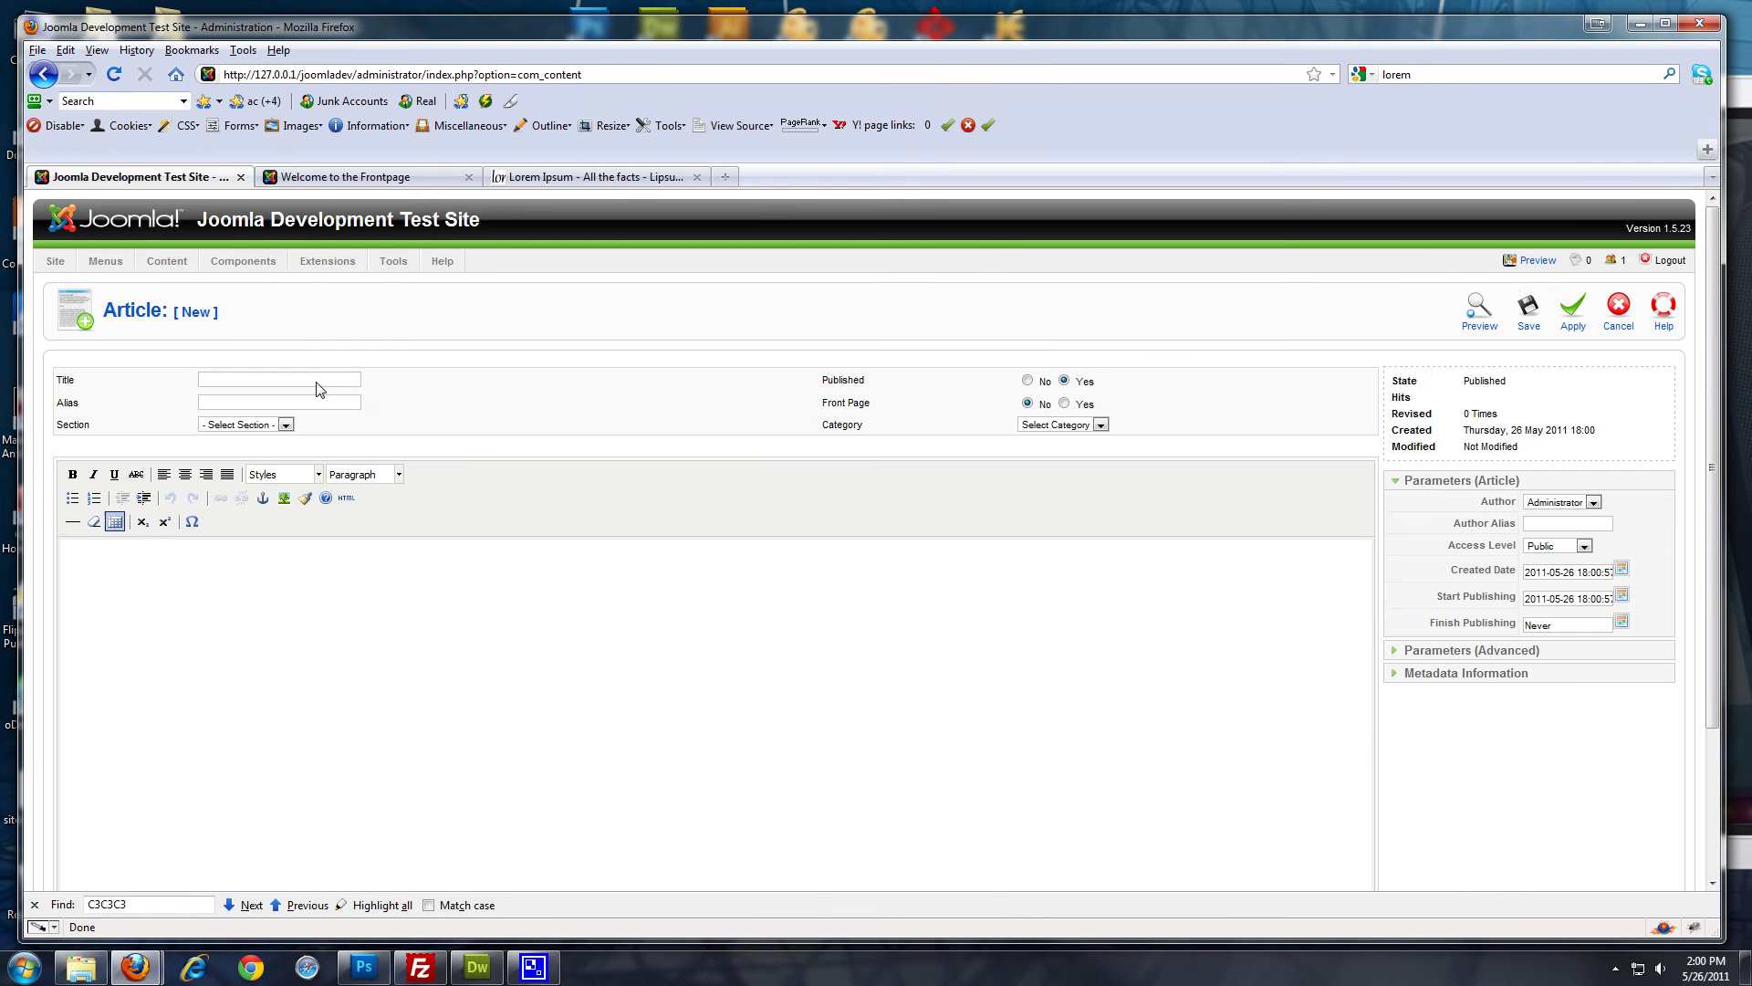
click(319, 382)
text(Blog p)
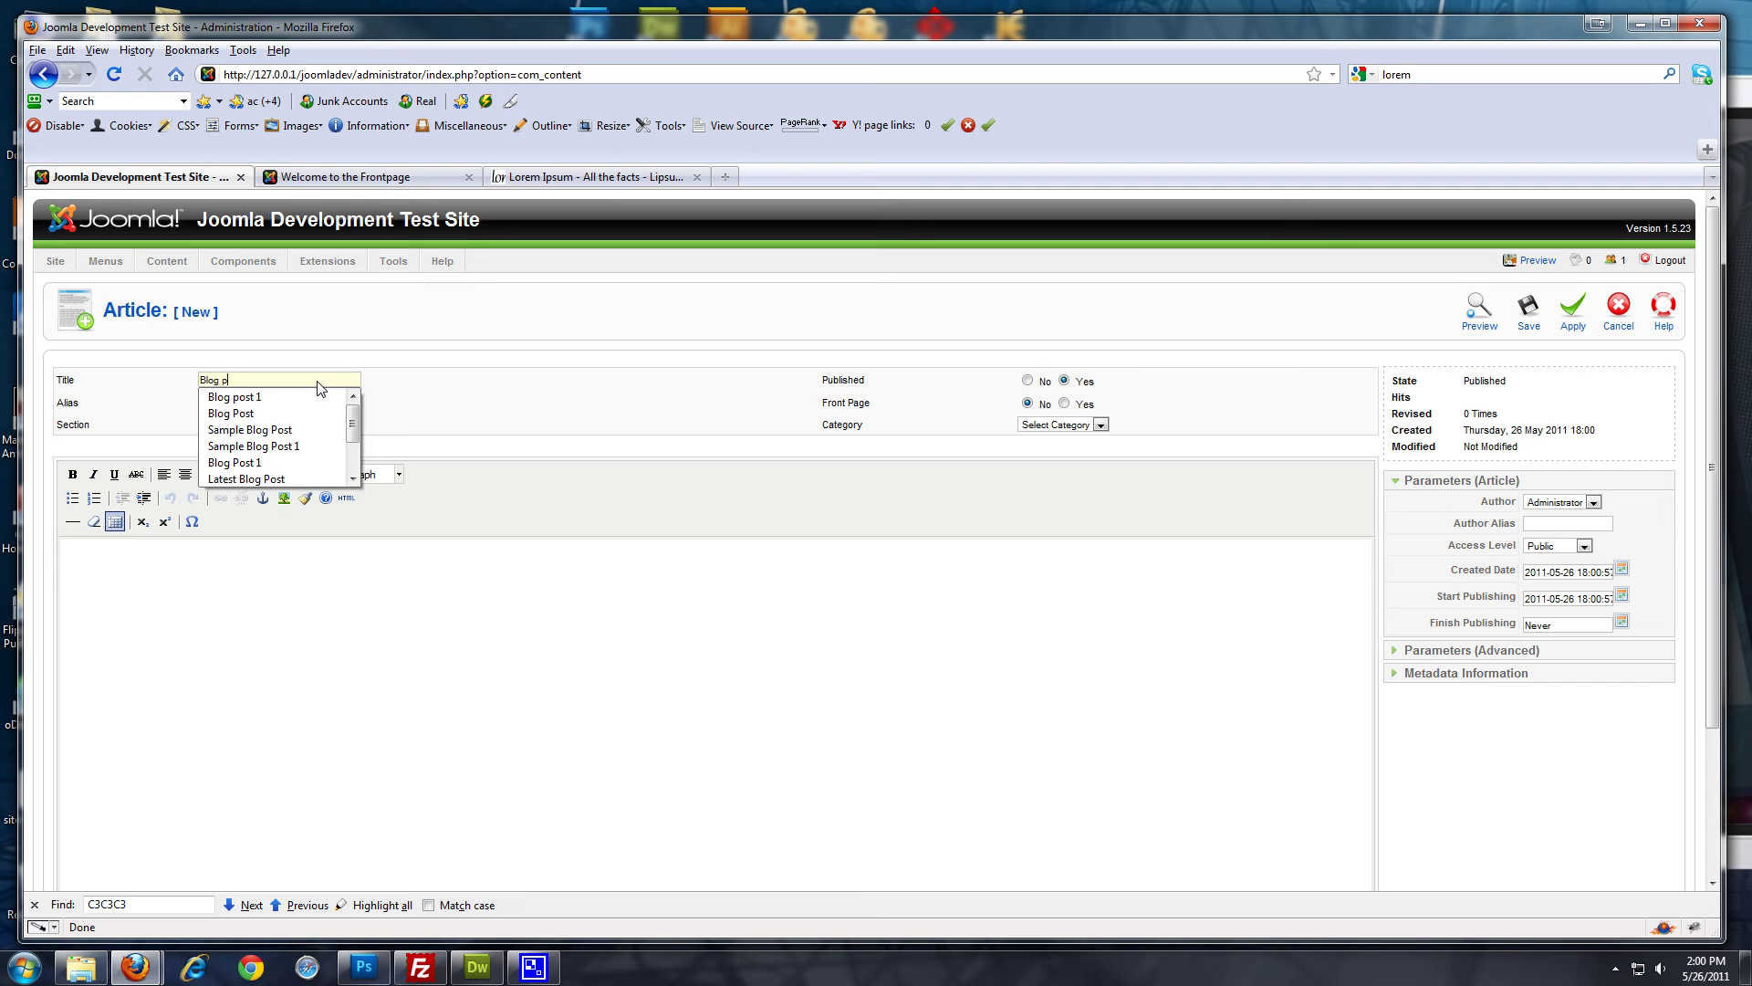
text(ost 1)
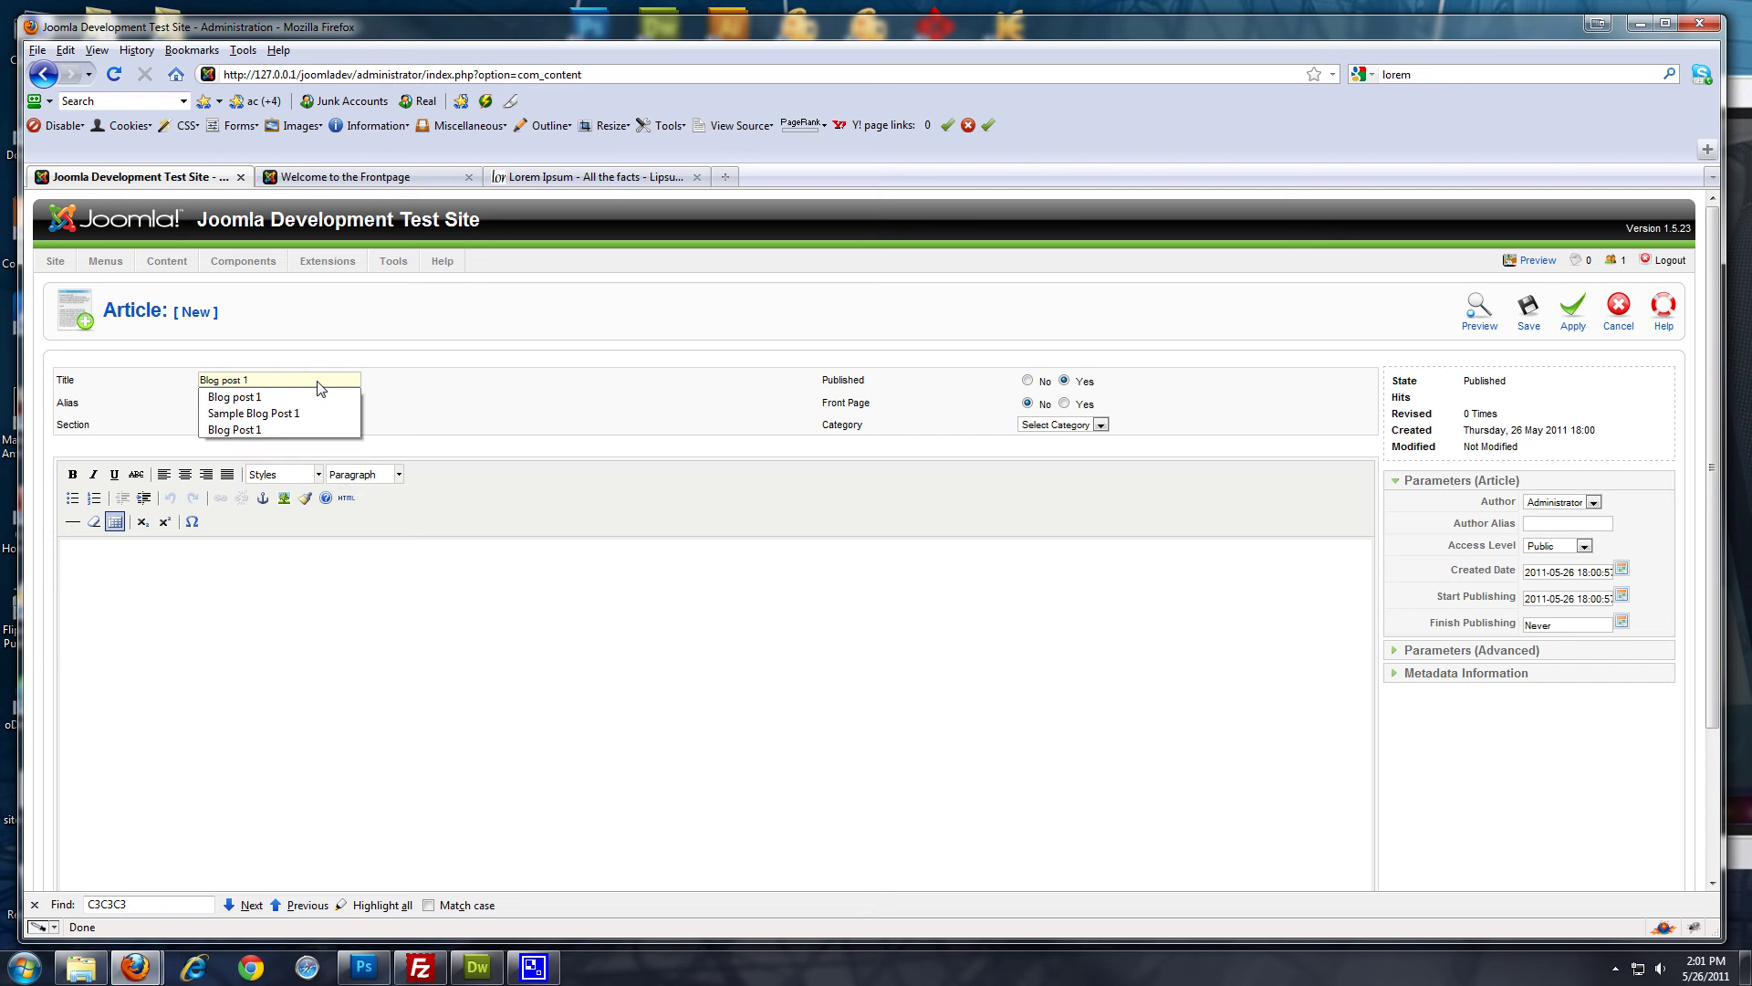
key(BackSpace)
text(2)
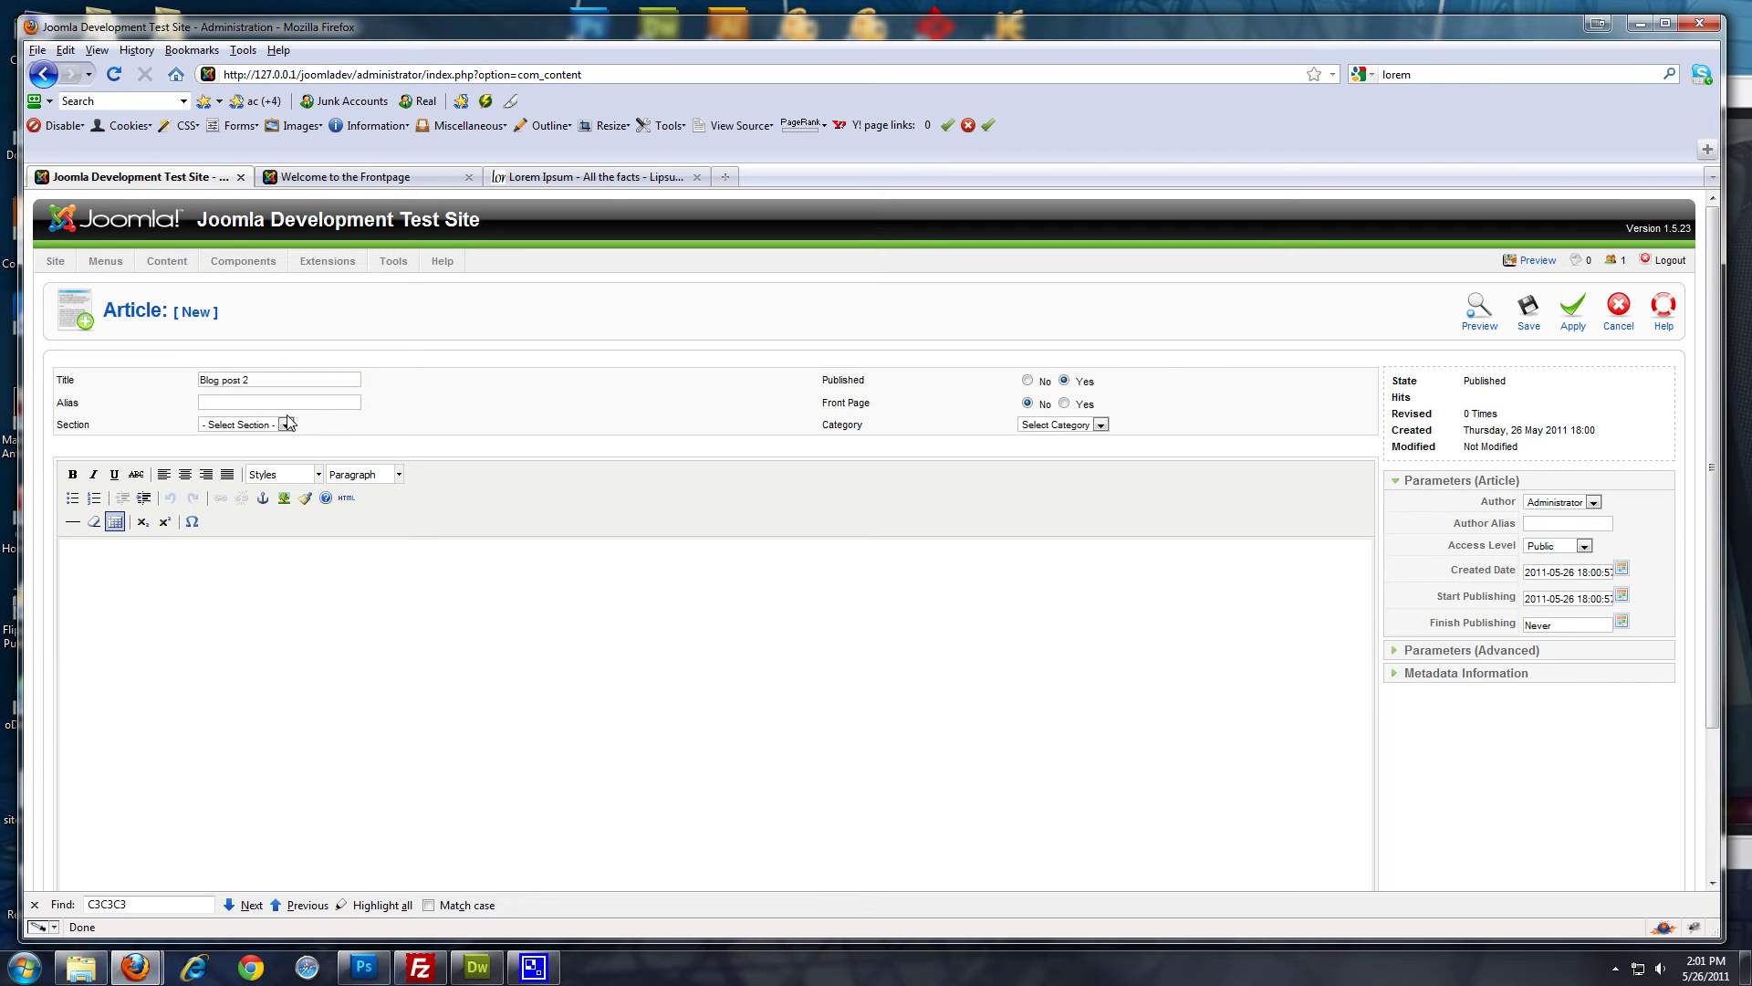
File Blog post 2 under the Blog section, keep one lorem paragraph, and save it
click(287, 421)
key(Escape)
key(Down)
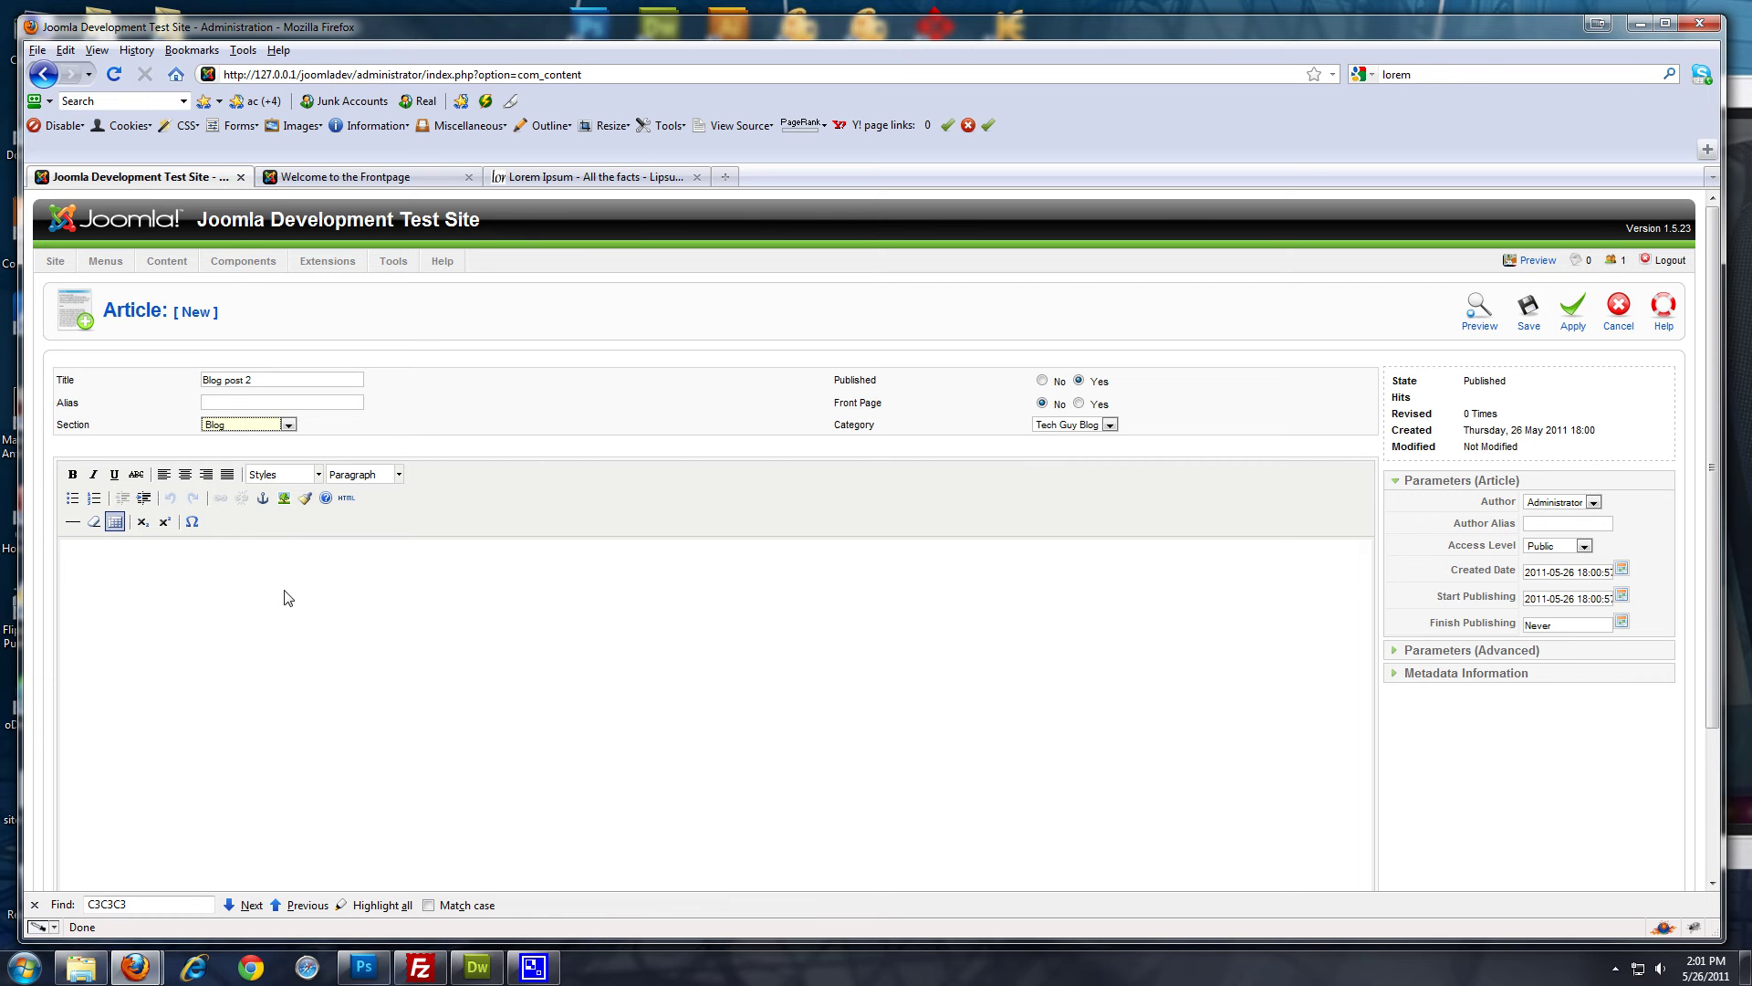
click(288, 598)
text(Lorem ipsum dolor sit amet, consectetur adipiscing elit. Cras faucibus mi at dolor consequat ullamcorper luctus ligula pretium. Integer sit amet neque sed justo hendrerit malesuada sed ut libero. Nam aliquam mollis ipsum, vel hendrerit lorem facilisis in. Aliquam nec mattis purus. Nam vel cursus augue. Nulla facilisi. Proin ligula odio, ornare ut aliquam eget, commodo ut massa. Pellentesque mi dui, luctus non luctus quis, adipiscing vitae orci. Pellentesque ornare nunc et metus ullamcorper eget pellentesque enim convallis. Lorem ipsum dolor sit amet, consectetur adipiscing elit. Integer et ante eu nisi luctus tristique nec at mi. Donec a dolor arcu, eget euismod sem. In fringilla ornare libero eu faucibus. Proin molestie mattis orci, eu ornare metus consectetur id. Aliquam non metus in ante egestas pharetra. Quisque facilisis ullamcorper varius. Pellentesque eu auctor odio. Ut a ligula tellus, sed malesuada tellus. Pellentesque eget elit at urna cursus blandit ac eu ligula. Aliquam sodales purus magna, id facilisis justo. Sed urna mauris, commodo a feugiat at, elementum quis neque. Integer sit amet velit elit, eget fermentum nisl. Vestibulum dapibus volutpat est sed tincidunt. Nulla posuere odio vel nisl tempus faucibus. Etiam ullamcorper, purus eget hendrerit ultrices, urna turpis volutpat sapien, cursus interdum ligula massa quis enim. Morbi sit amet velit nec urna rhoncus pulvinar. Suspendisse pulvinar condimentum neque, nec aliquam lacus luctus in. In dapibus lorem in leo euismod consectetur. Integer ornare ligula sit amet arcu vulputate interdum. Nam scelerisque nisl ac ipsum lacinia hendrerit. Morbi in quam metus, quis lacinia velit. Etiam dolor odio, vulputate sed tempus sed, ultricies mattis turpis.)
drag(598, 692, 55, 622)
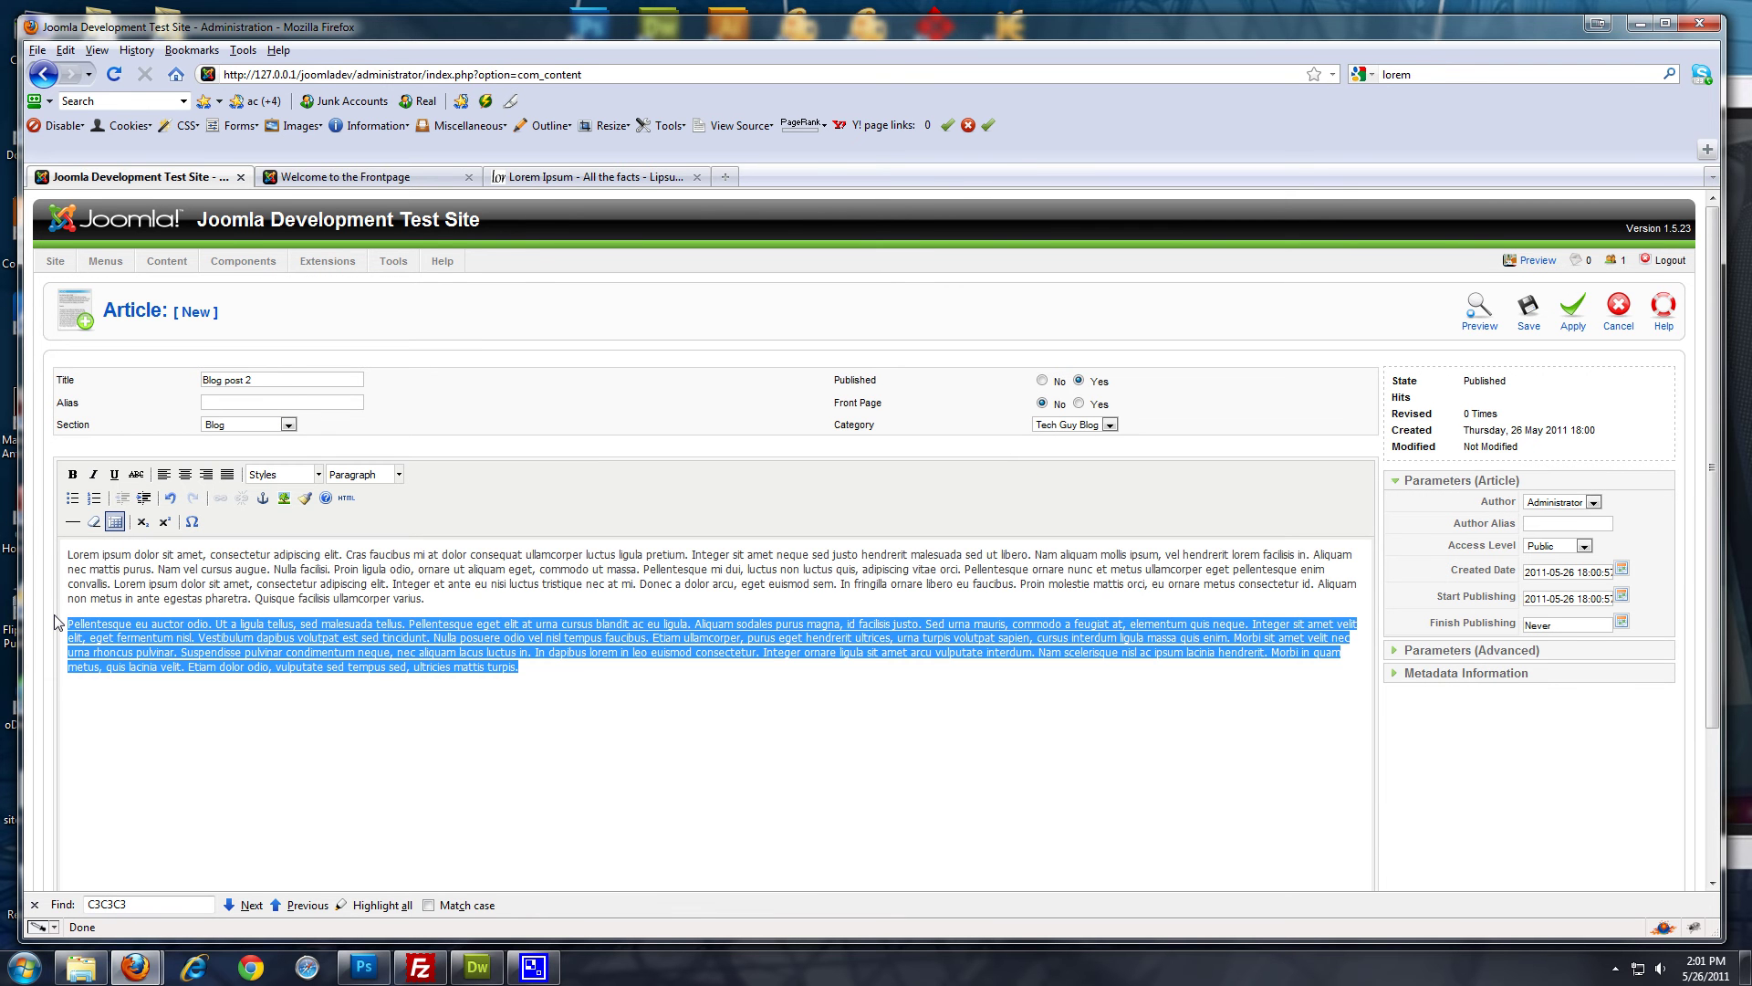
key(Delete)
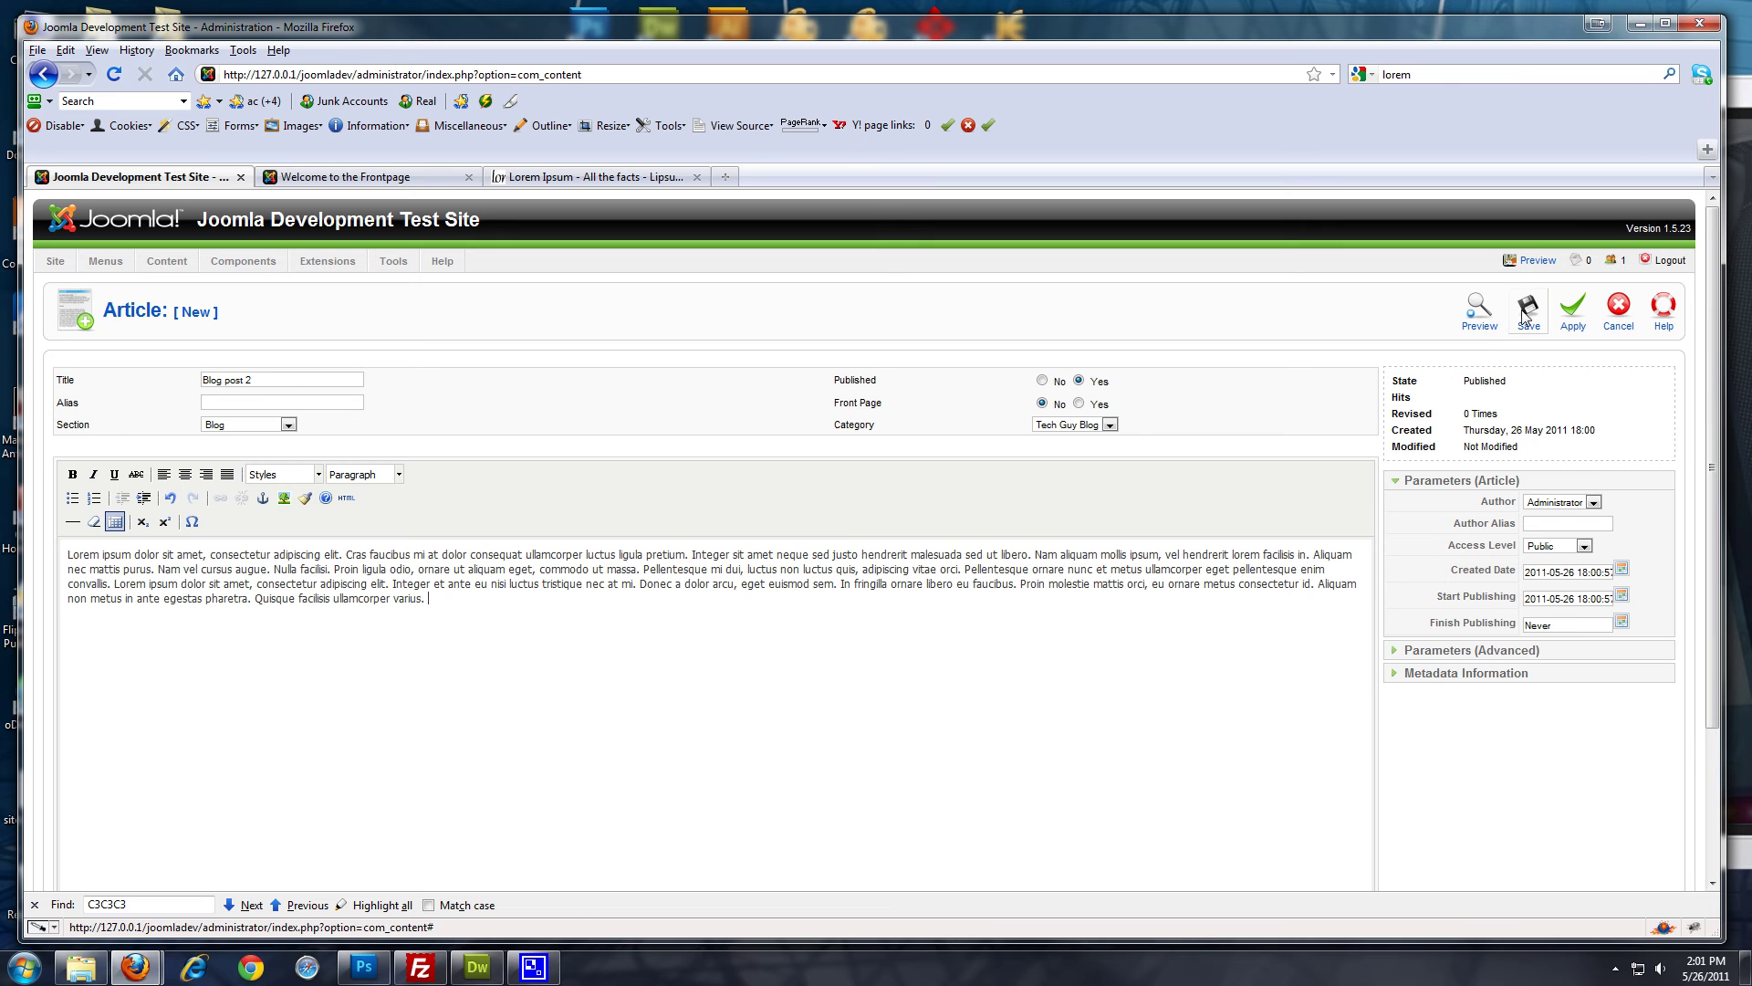
click(1530, 317)
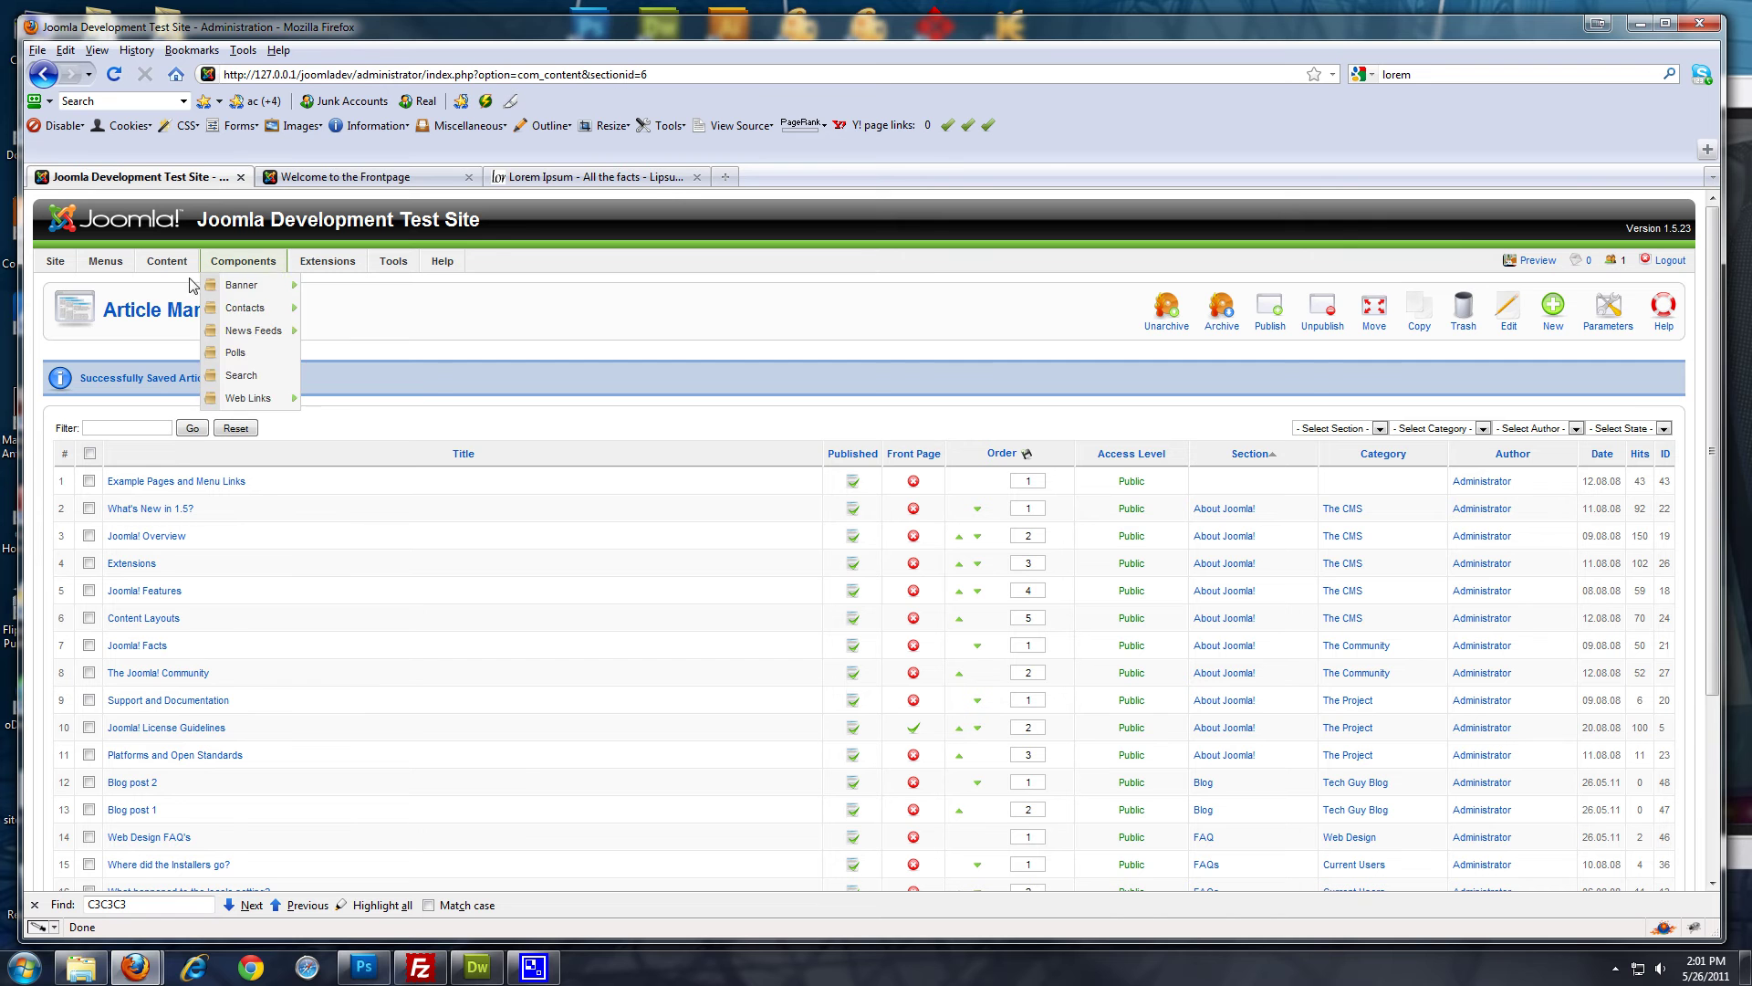
Start a new Top Menu item of type Articles > Category Blog Layout
mouse_move(105, 263)
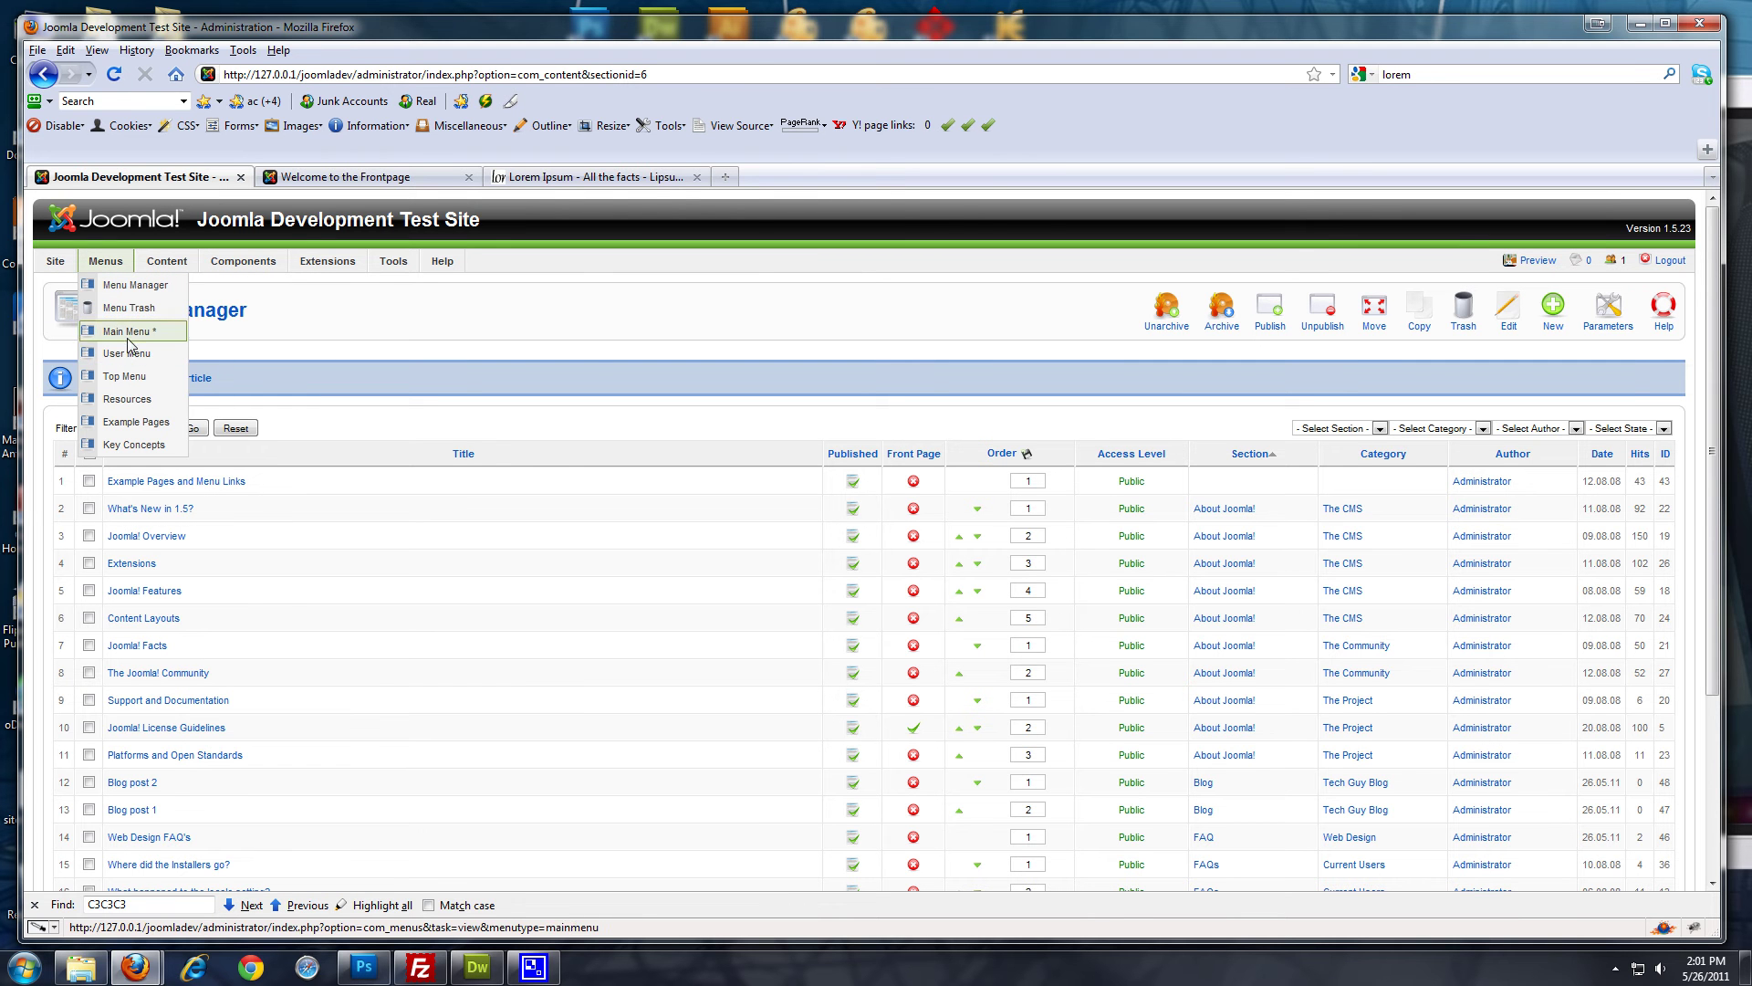
click(130, 381)
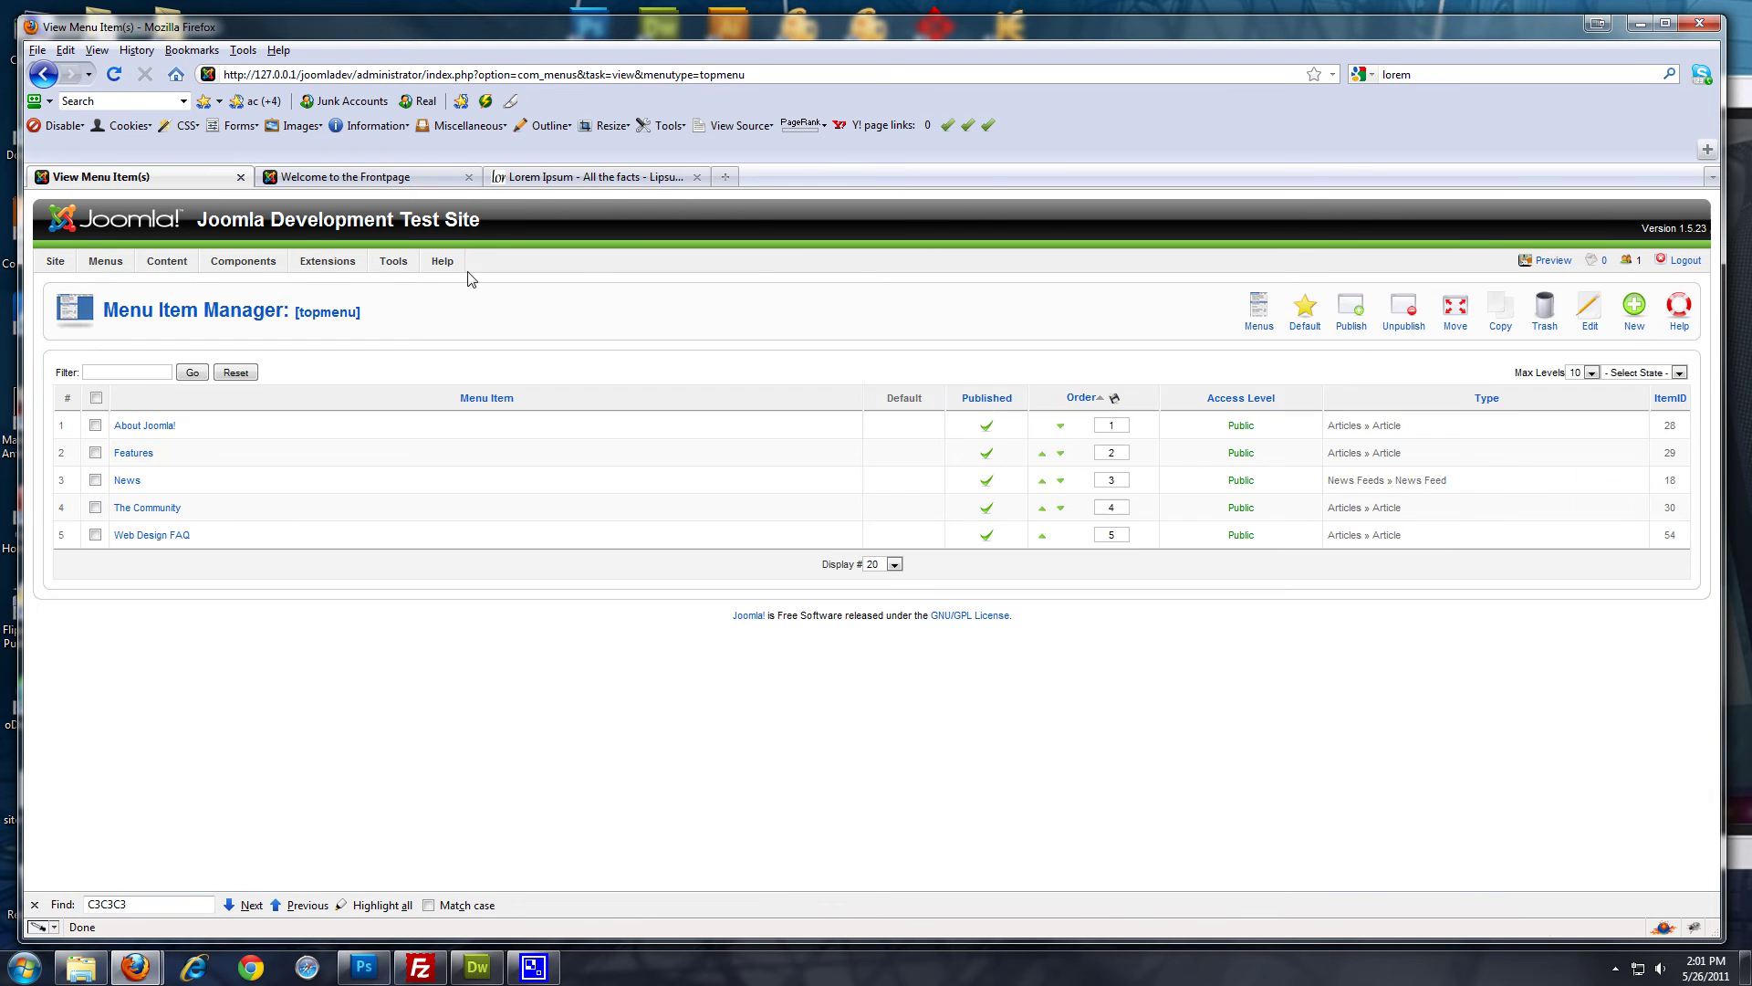
key(ctrl+Tab)
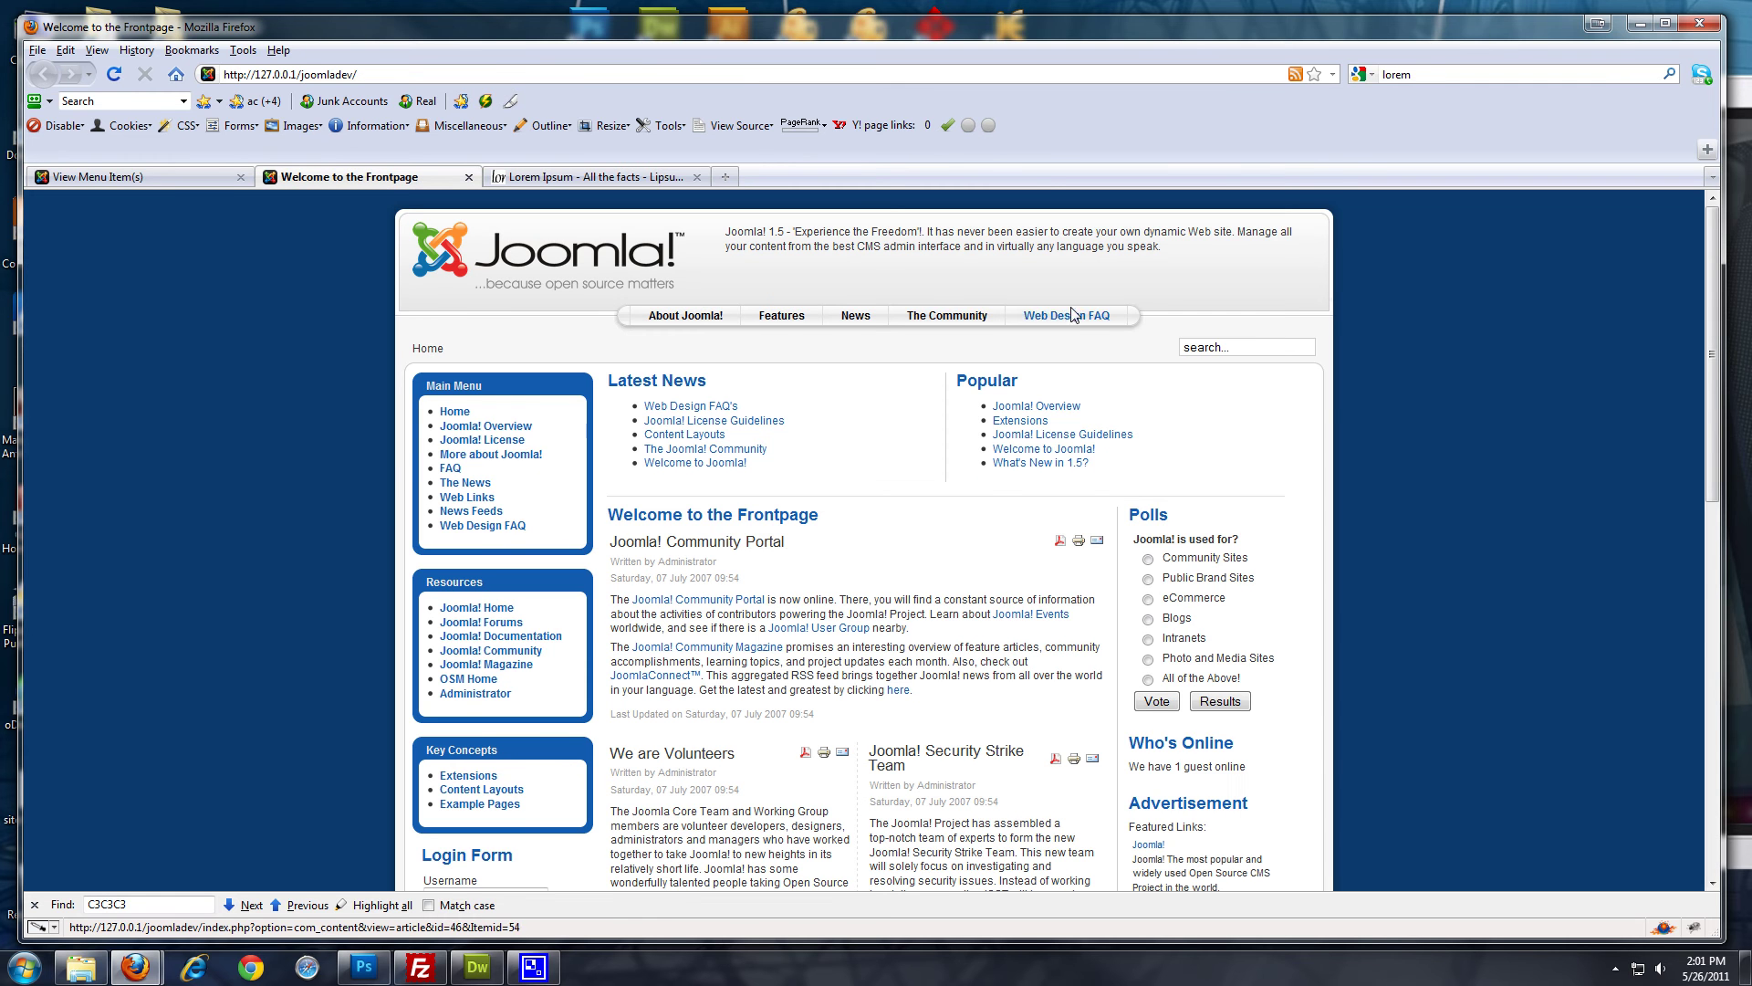
click(182, 178)
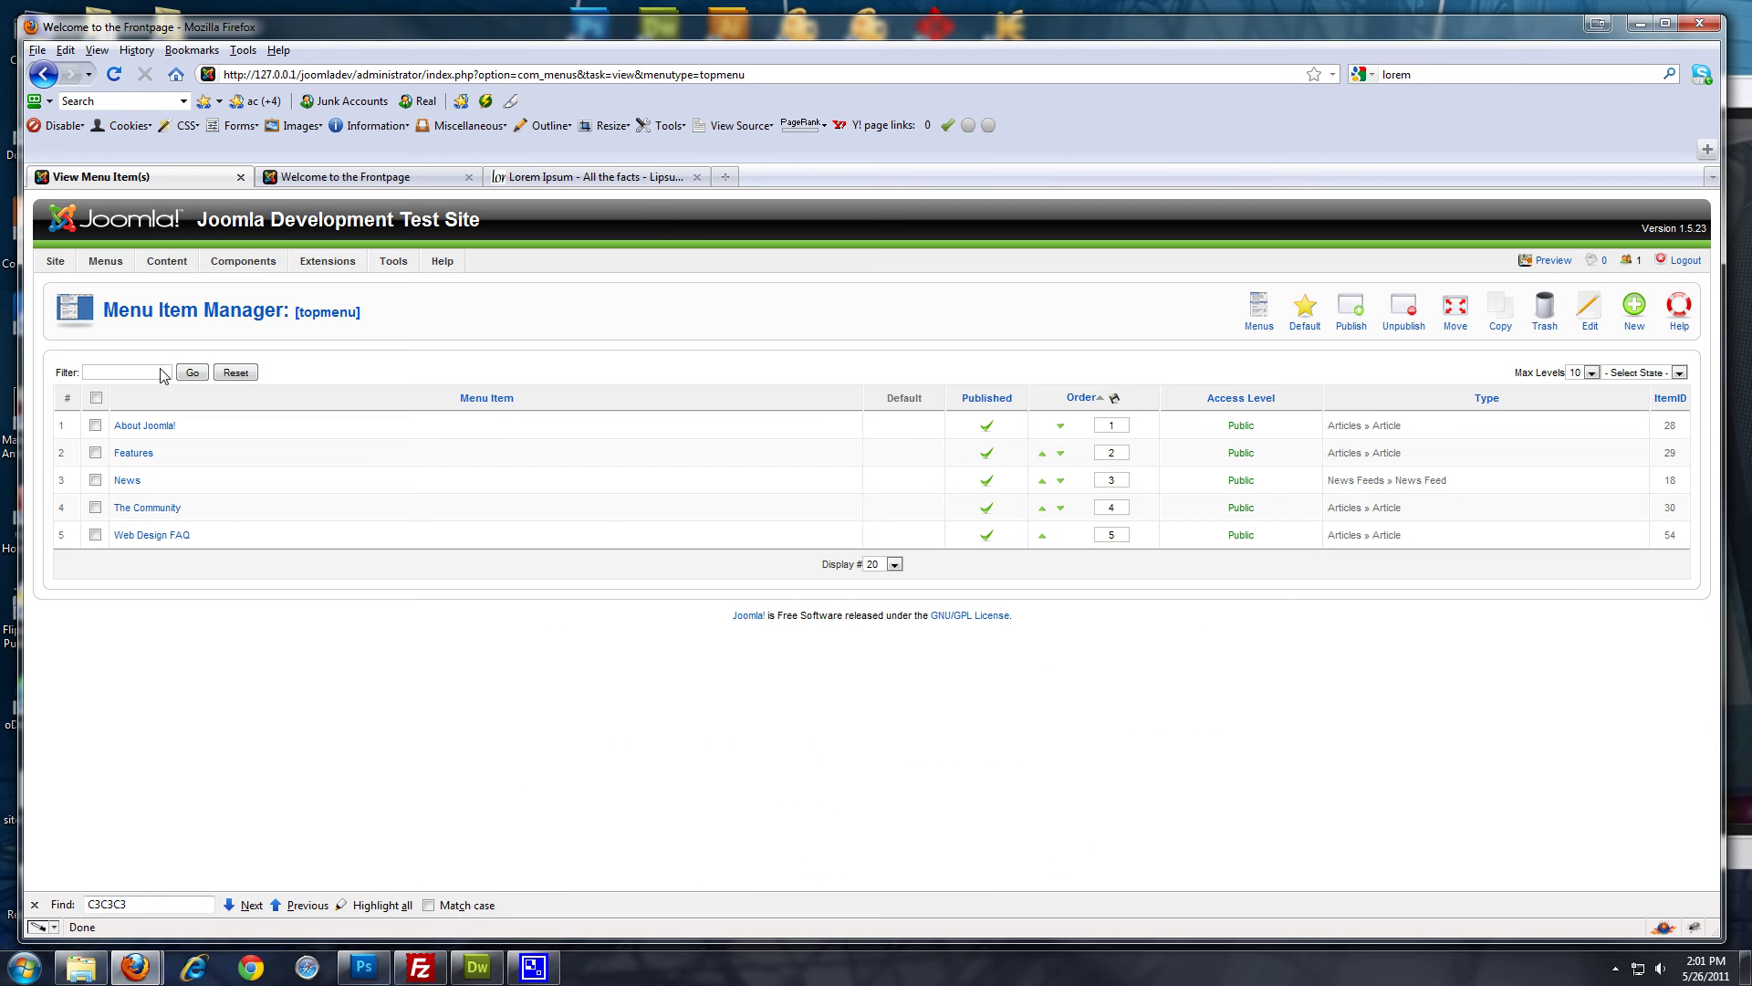
click(1634, 310)
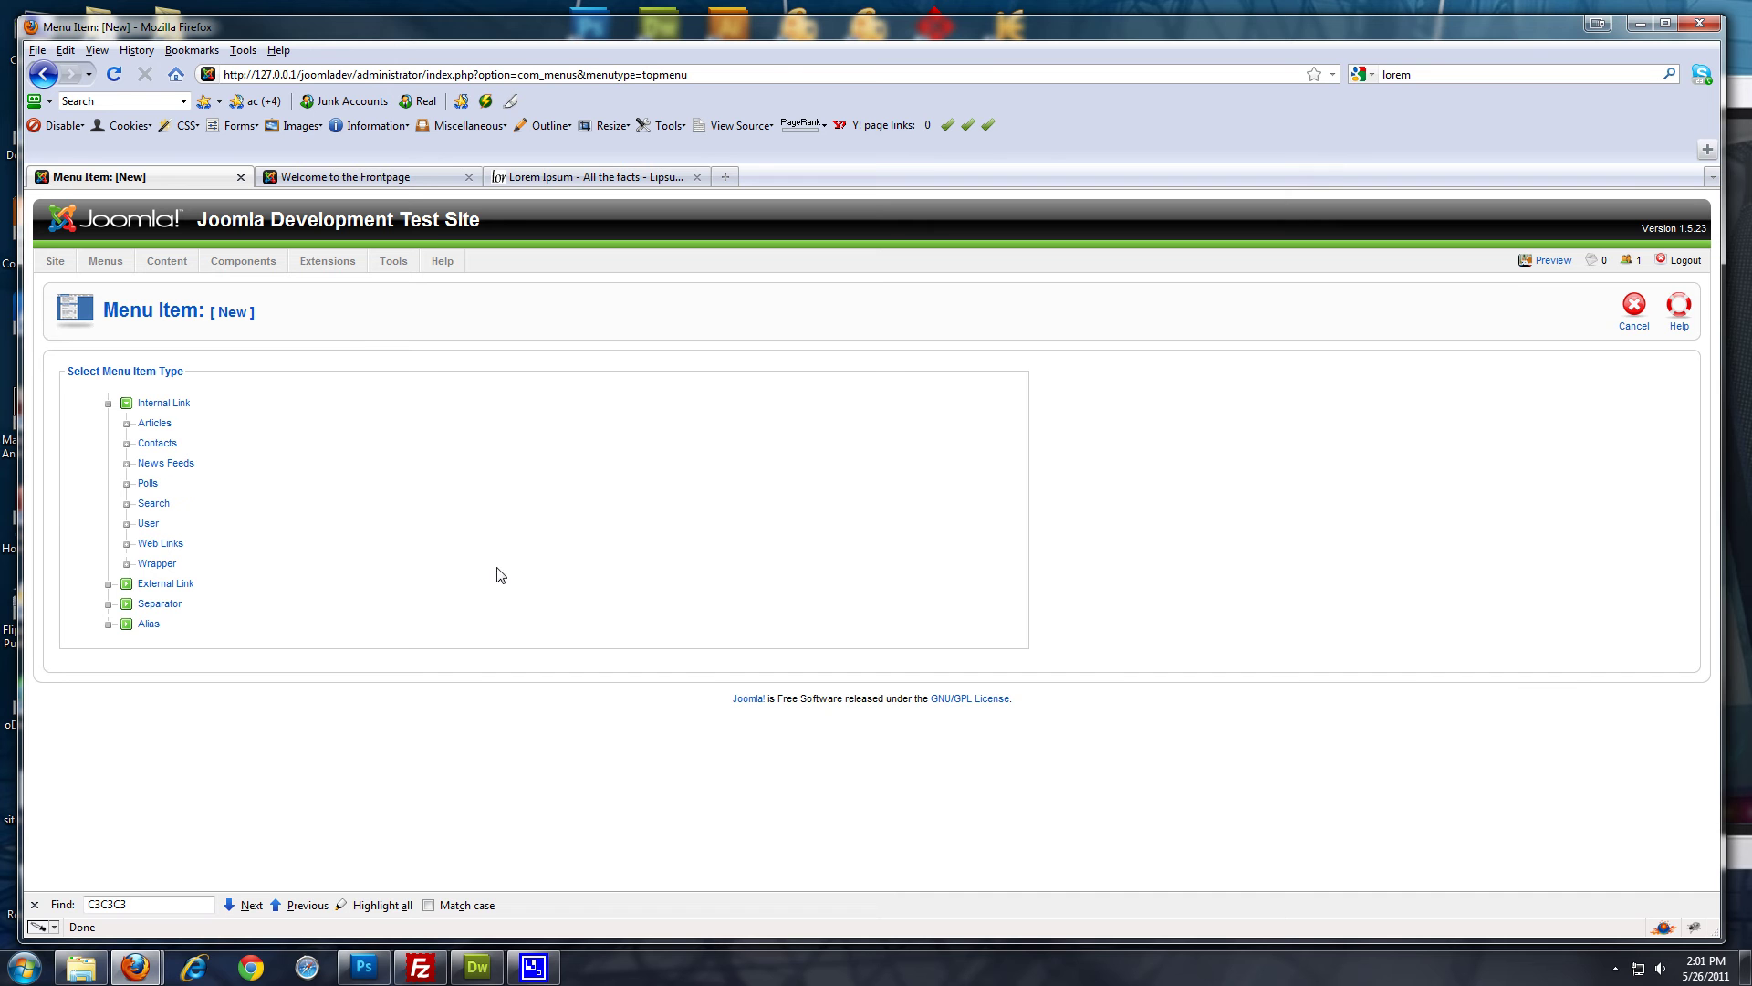
click(154, 423)
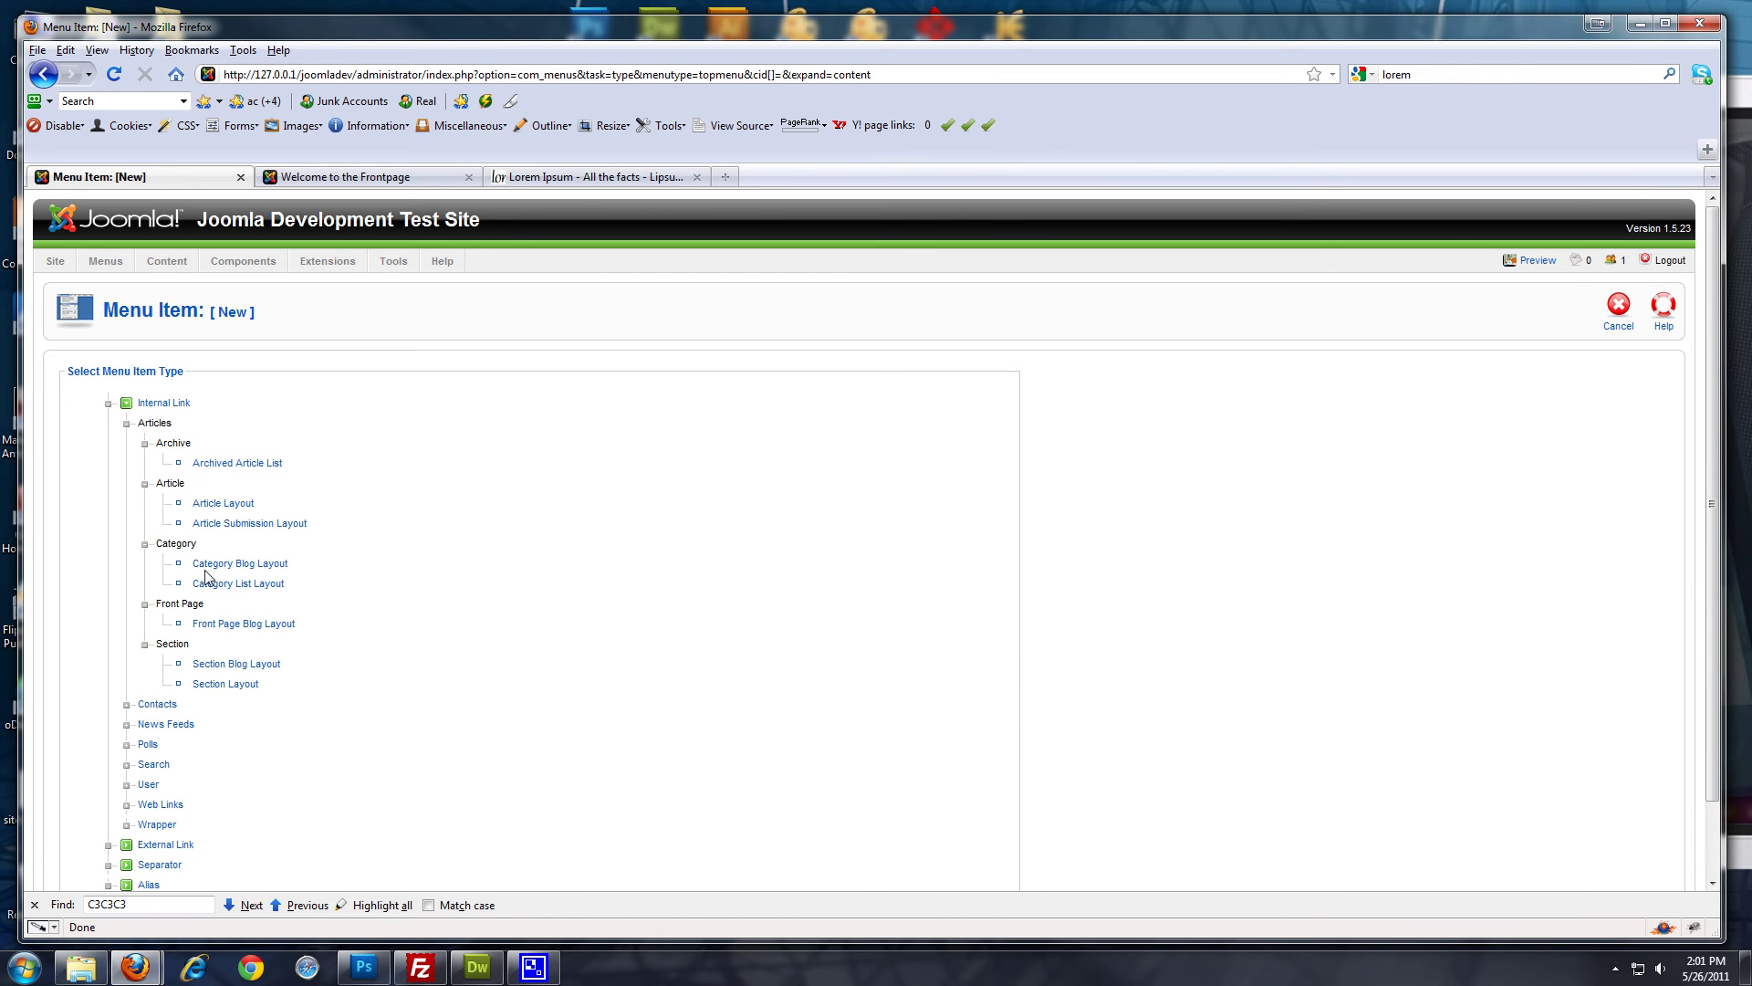
mouse_move(212, 567)
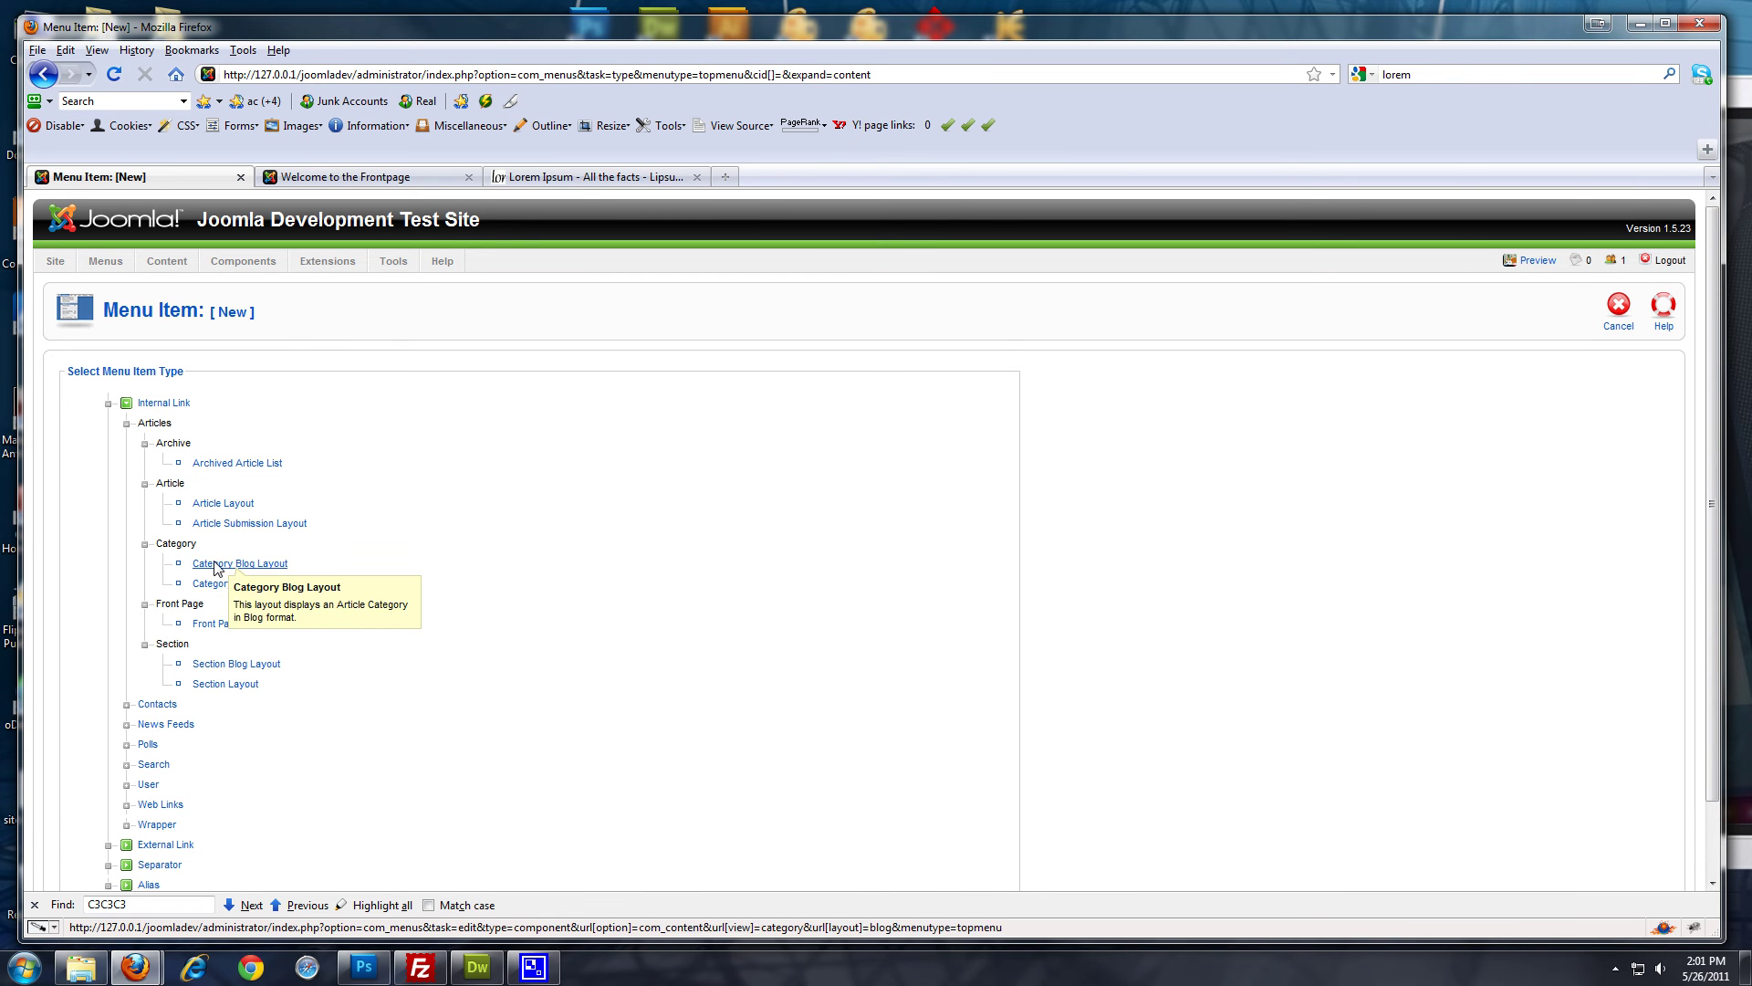
click(216, 567)
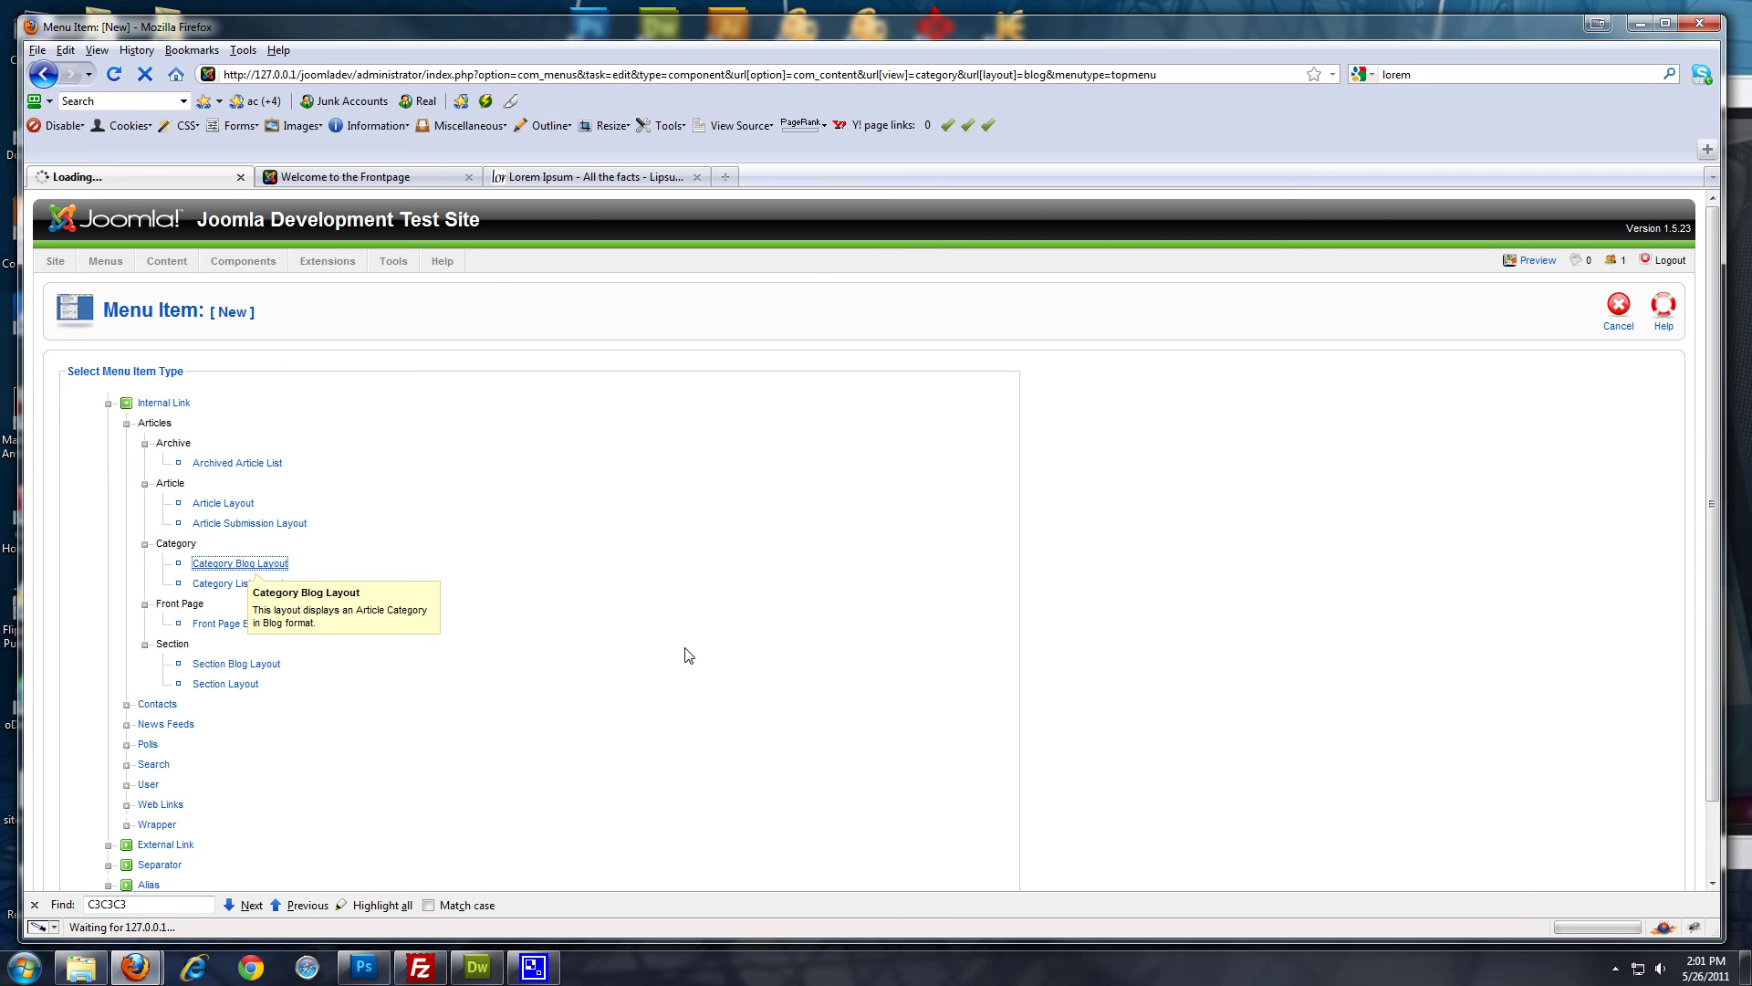
click(395, 491)
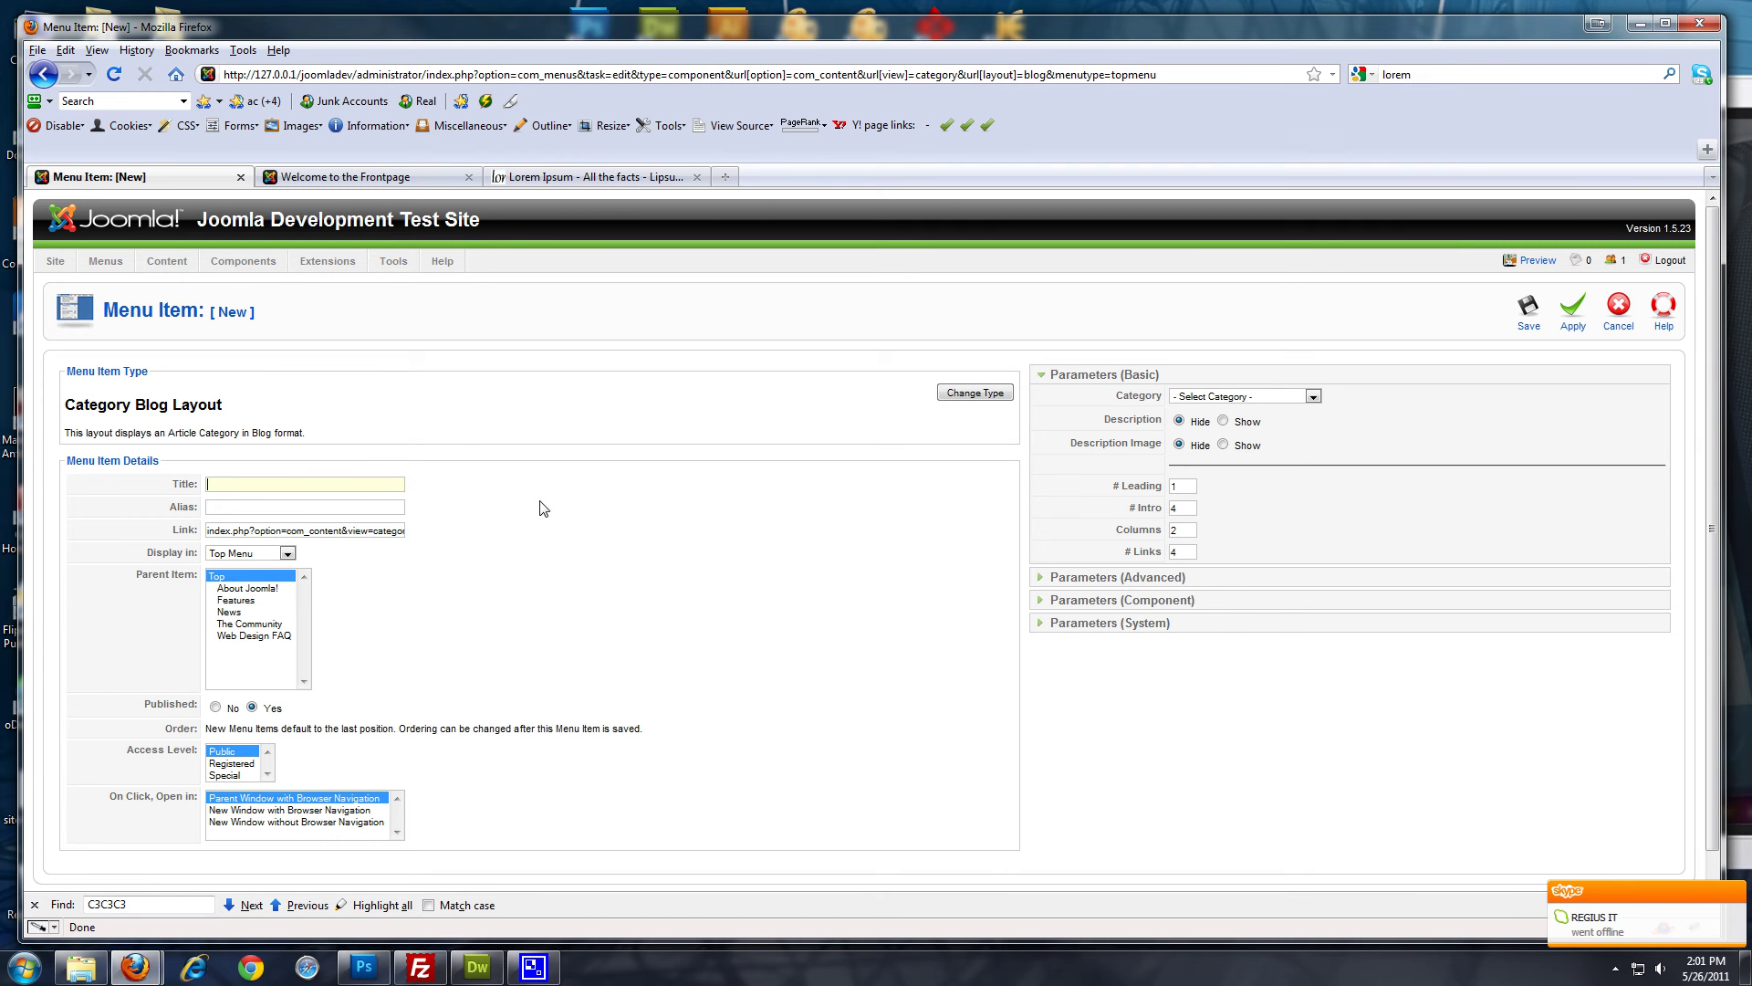
Title the menu item 'Blog', choose category Blog/Tech Guy Blog, and set Columns to 1
text(Bl;o)
key(BackSpace)
key(BackSpace)
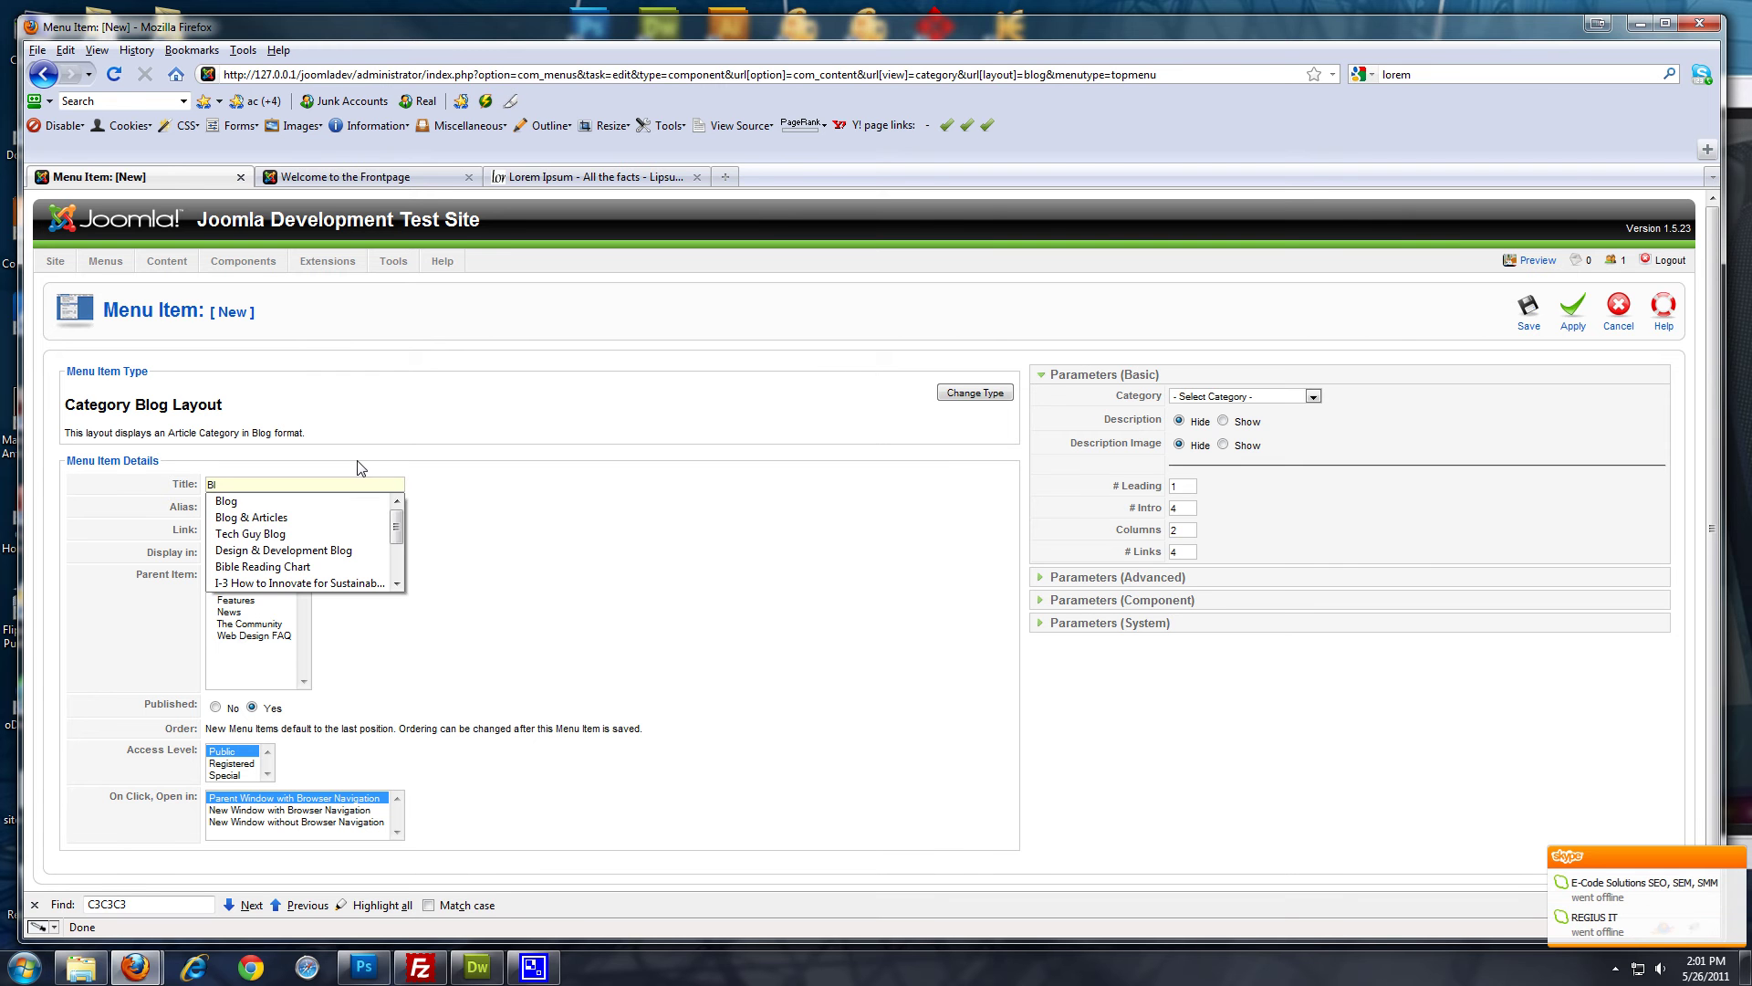
click(347, 501)
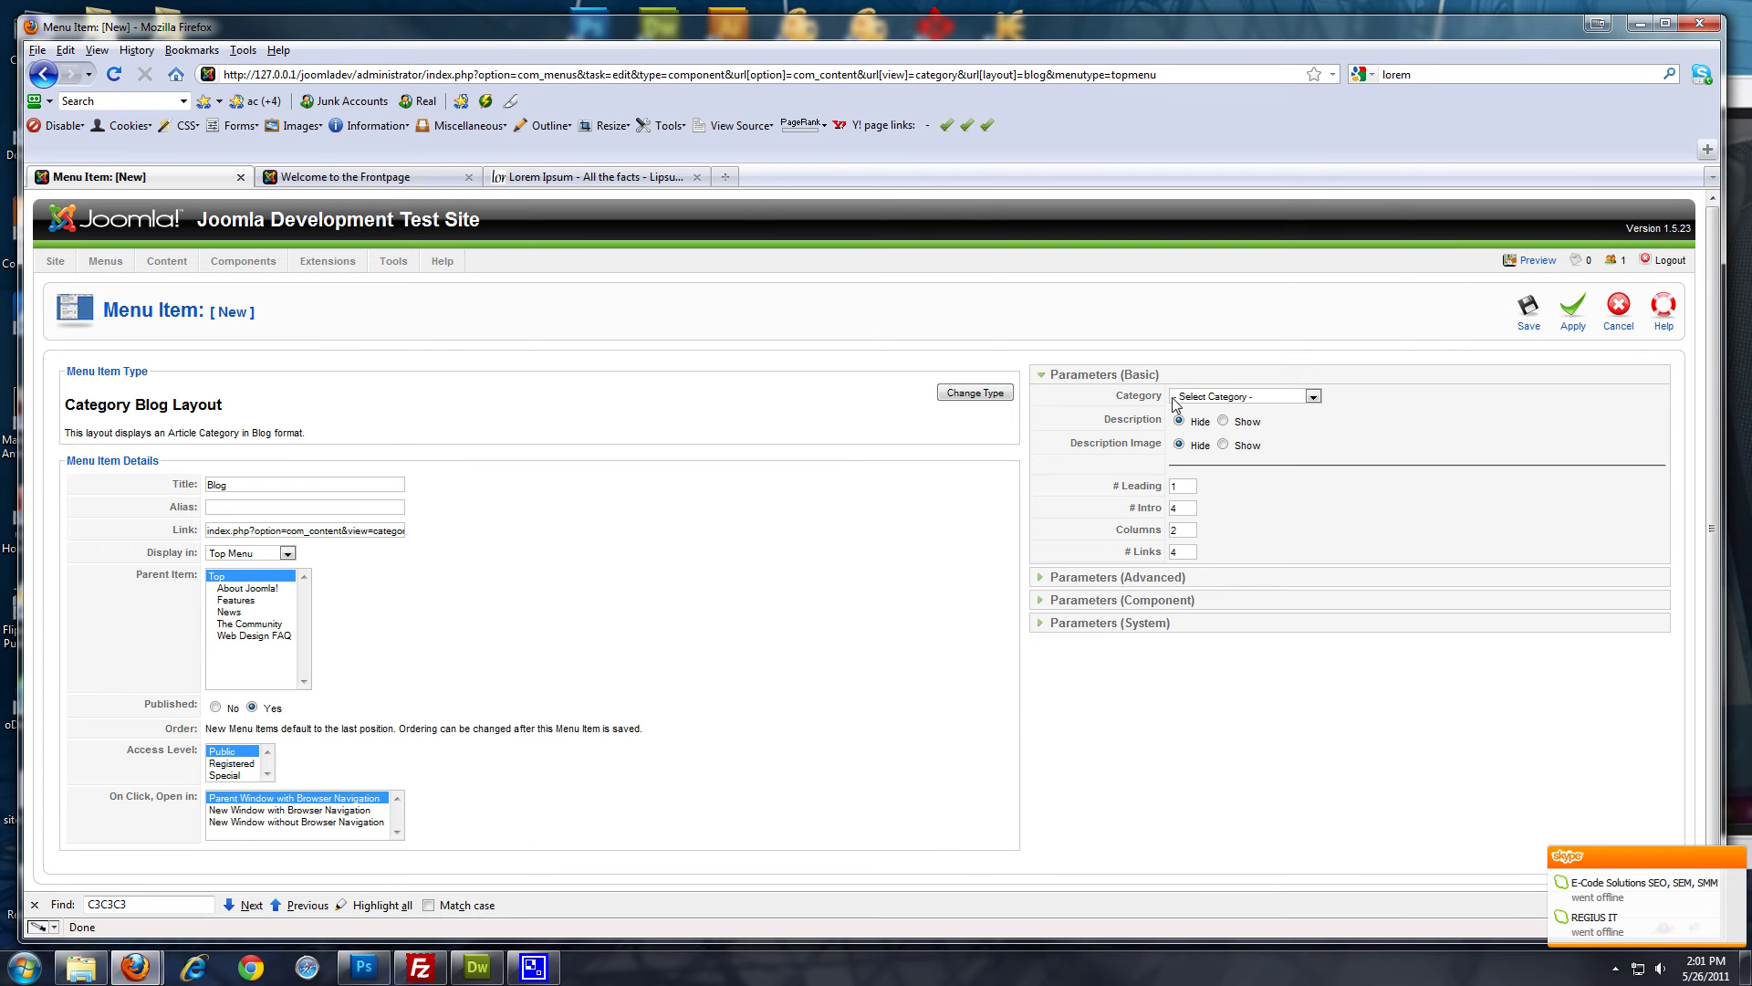
click(1312, 396)
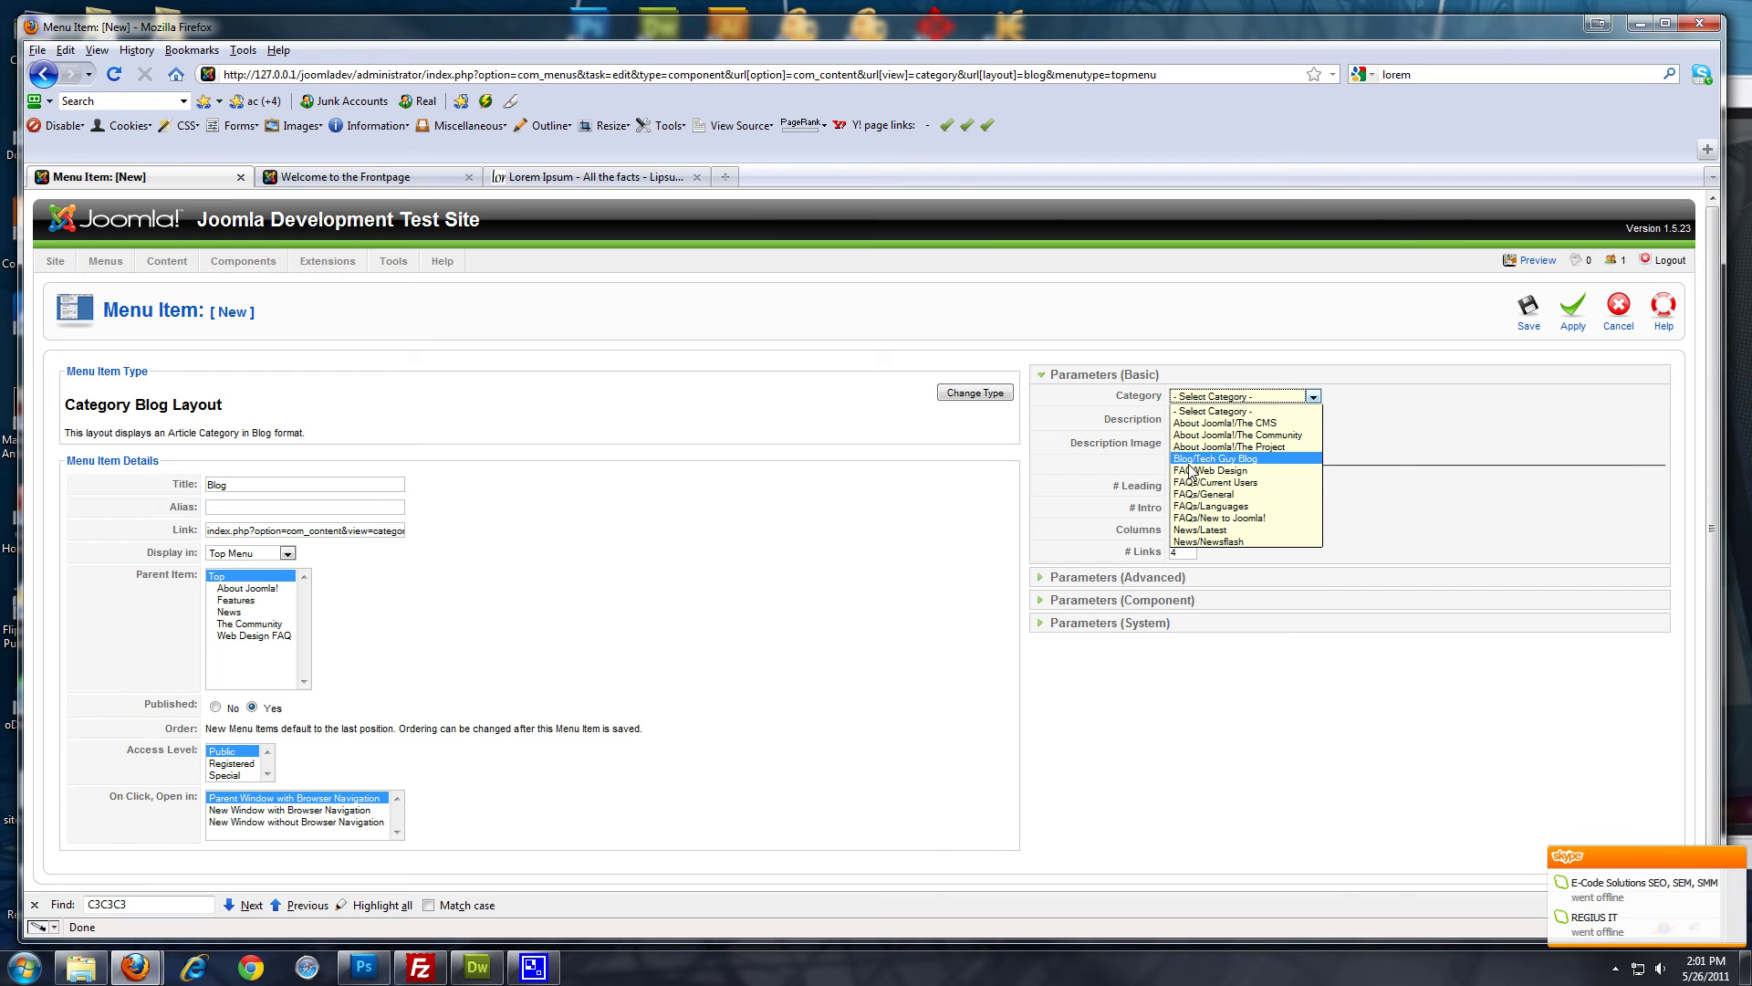
click(1272, 461)
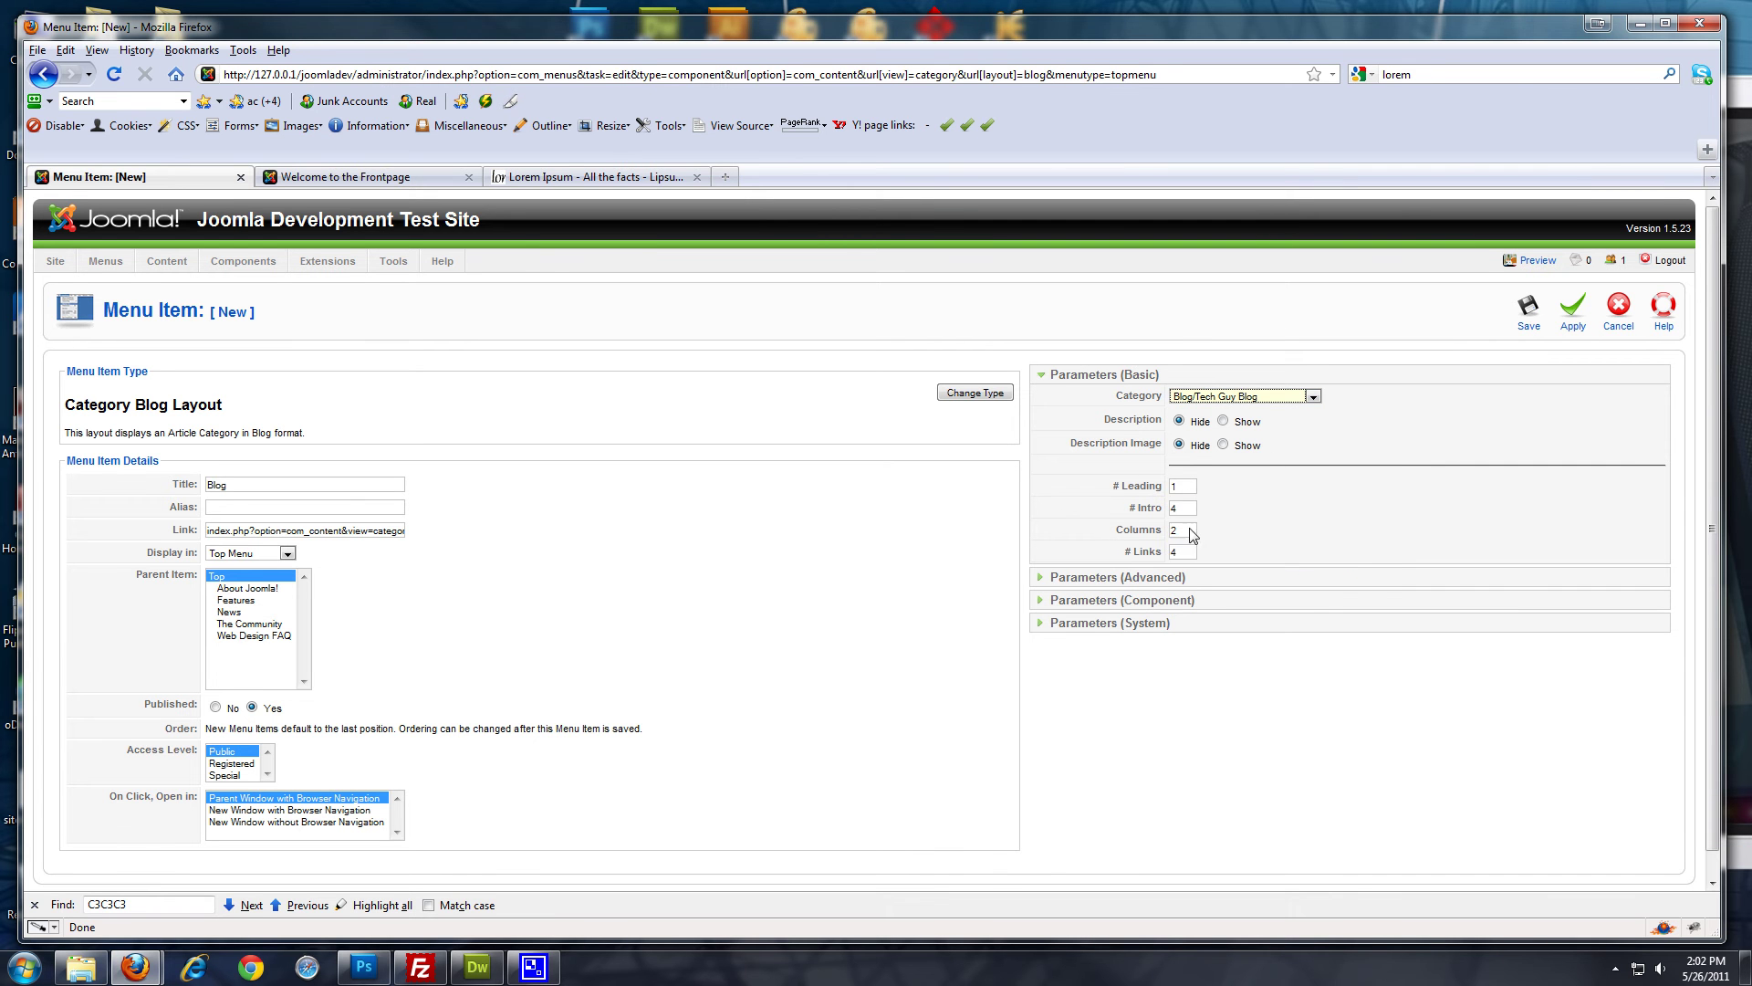
double_click(1176, 531)
text(1)
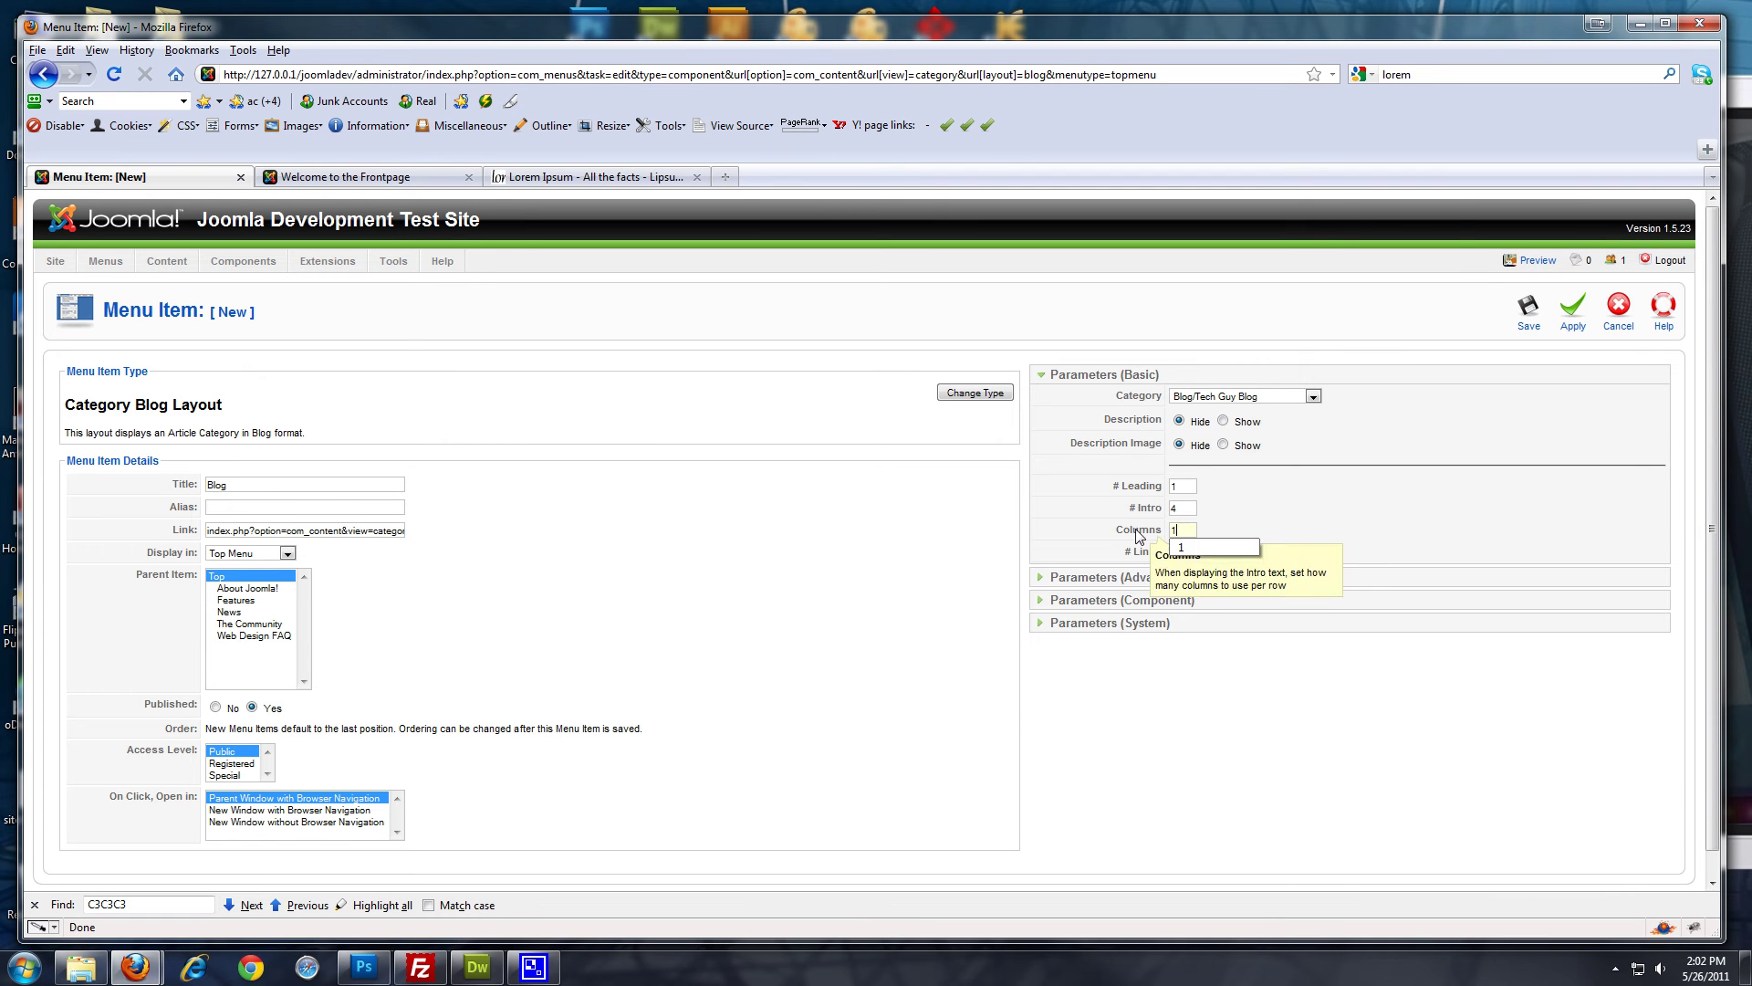
click(1362, 493)
click(1150, 578)
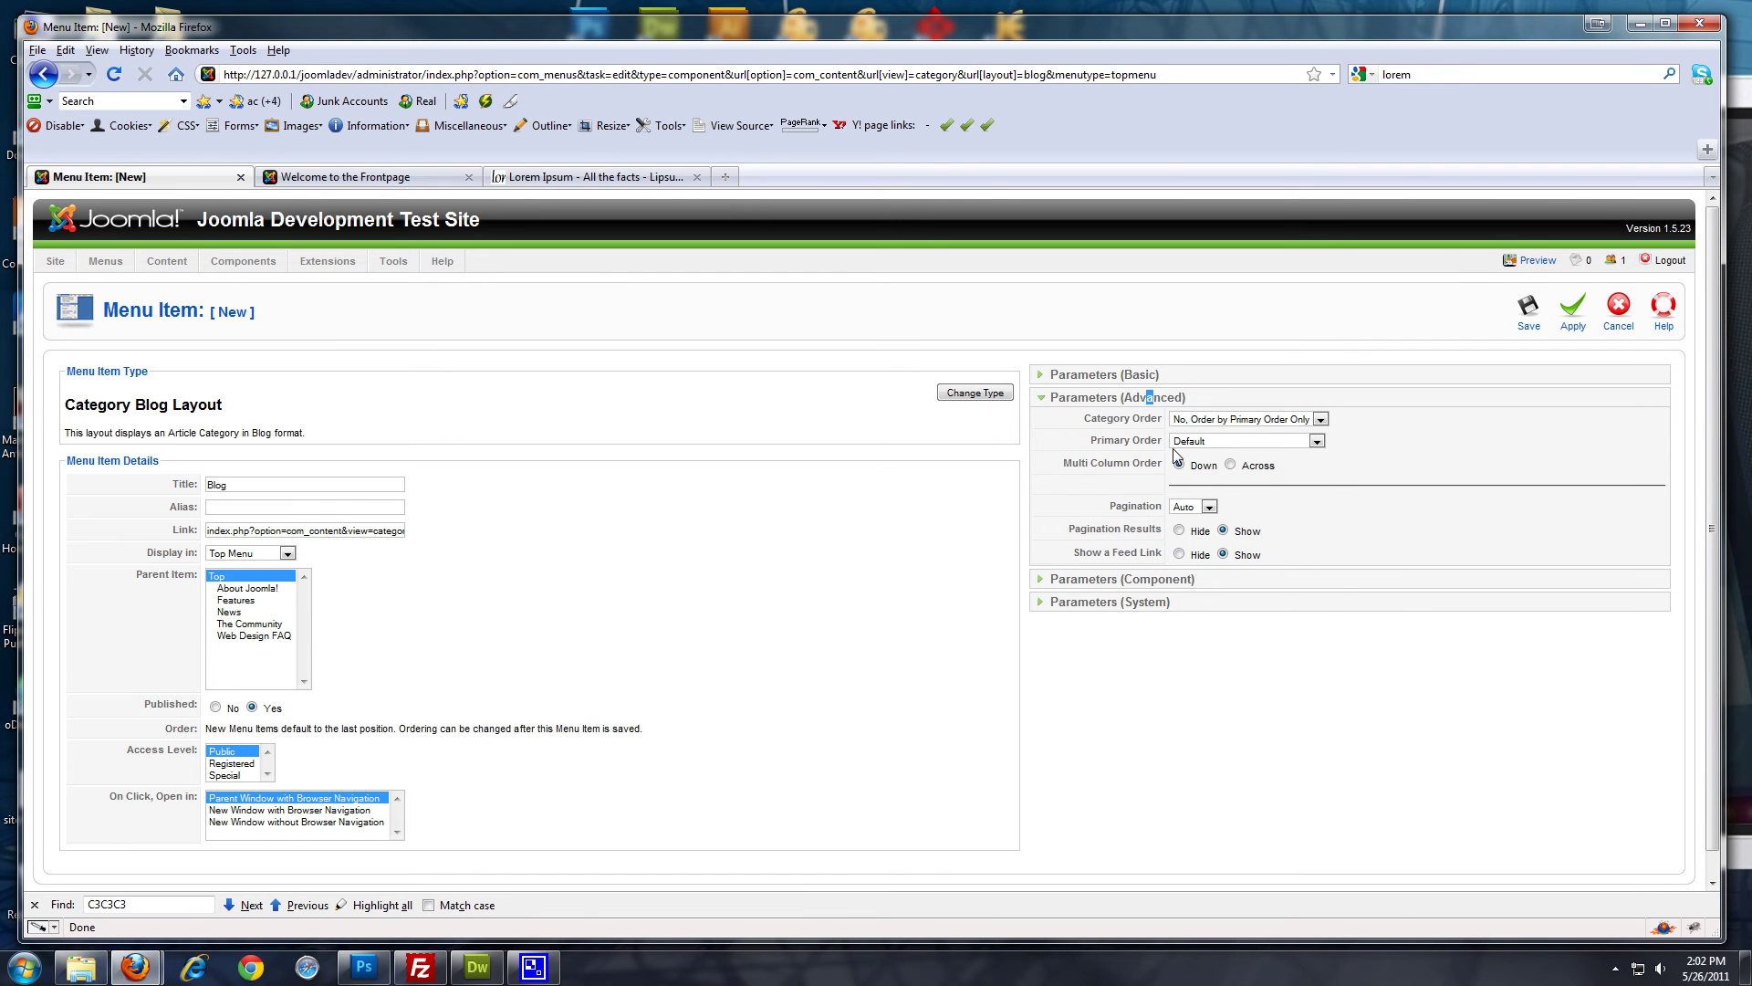
Set Primary Order to Most recent first and save the Blog menu item
mouse_move(1129, 449)
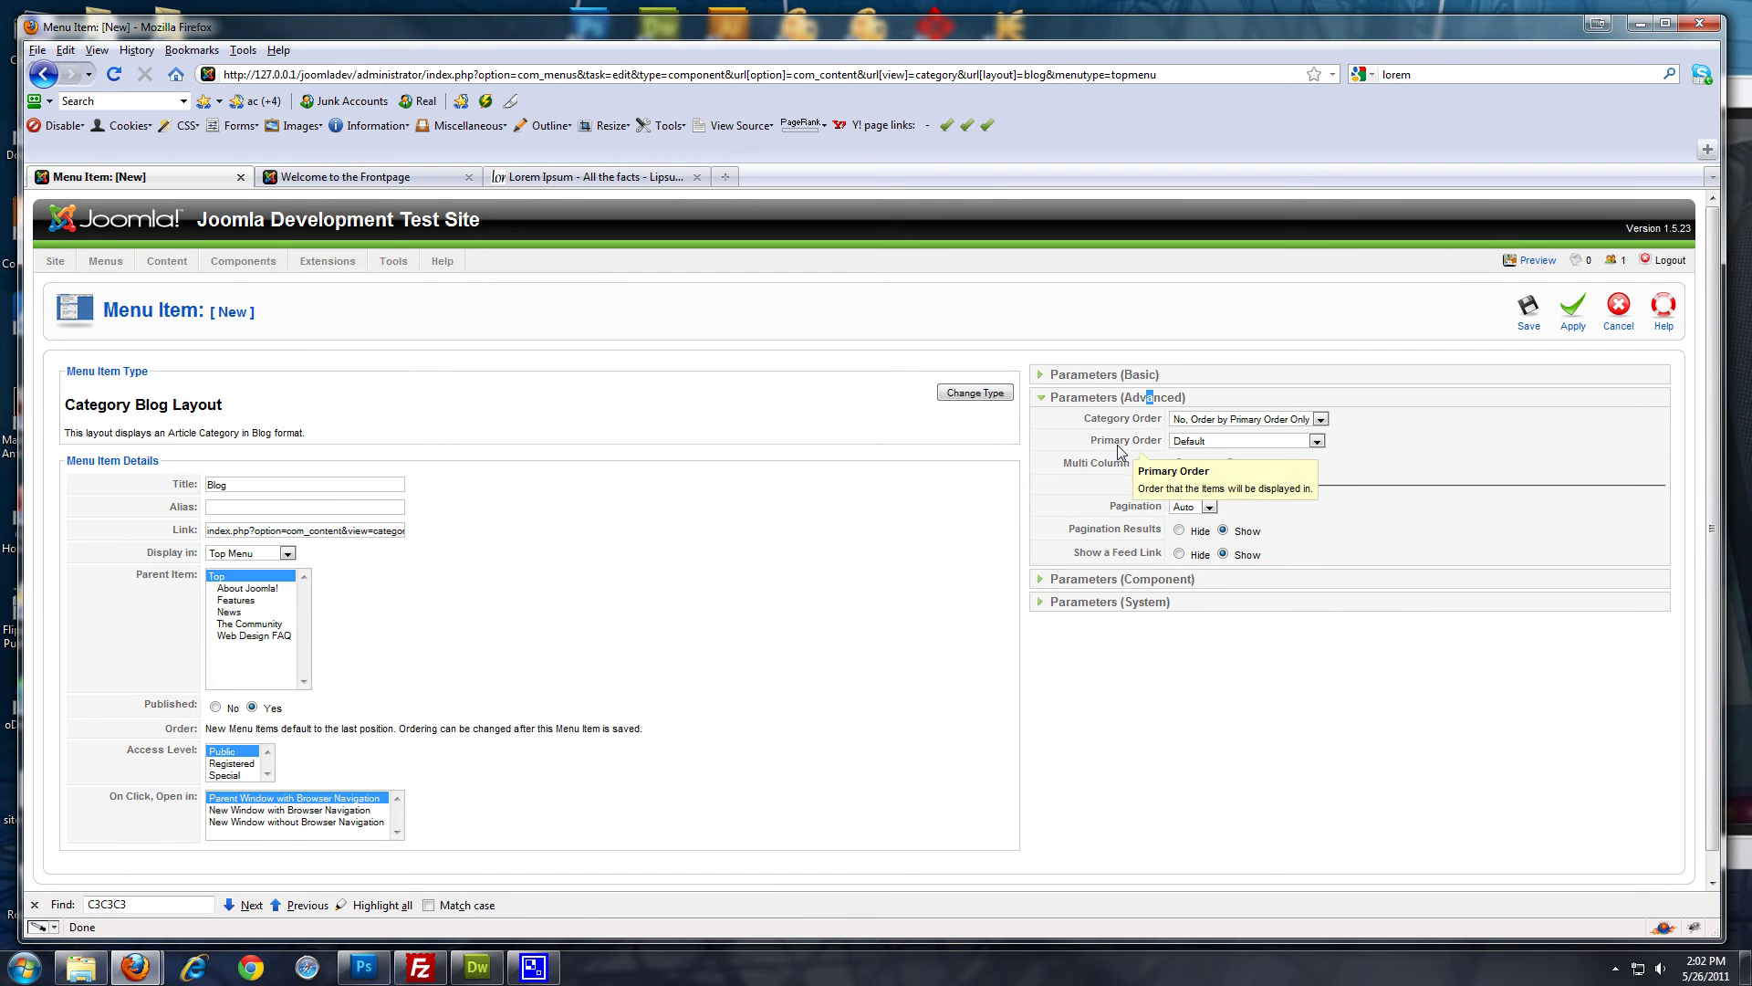
click(1317, 441)
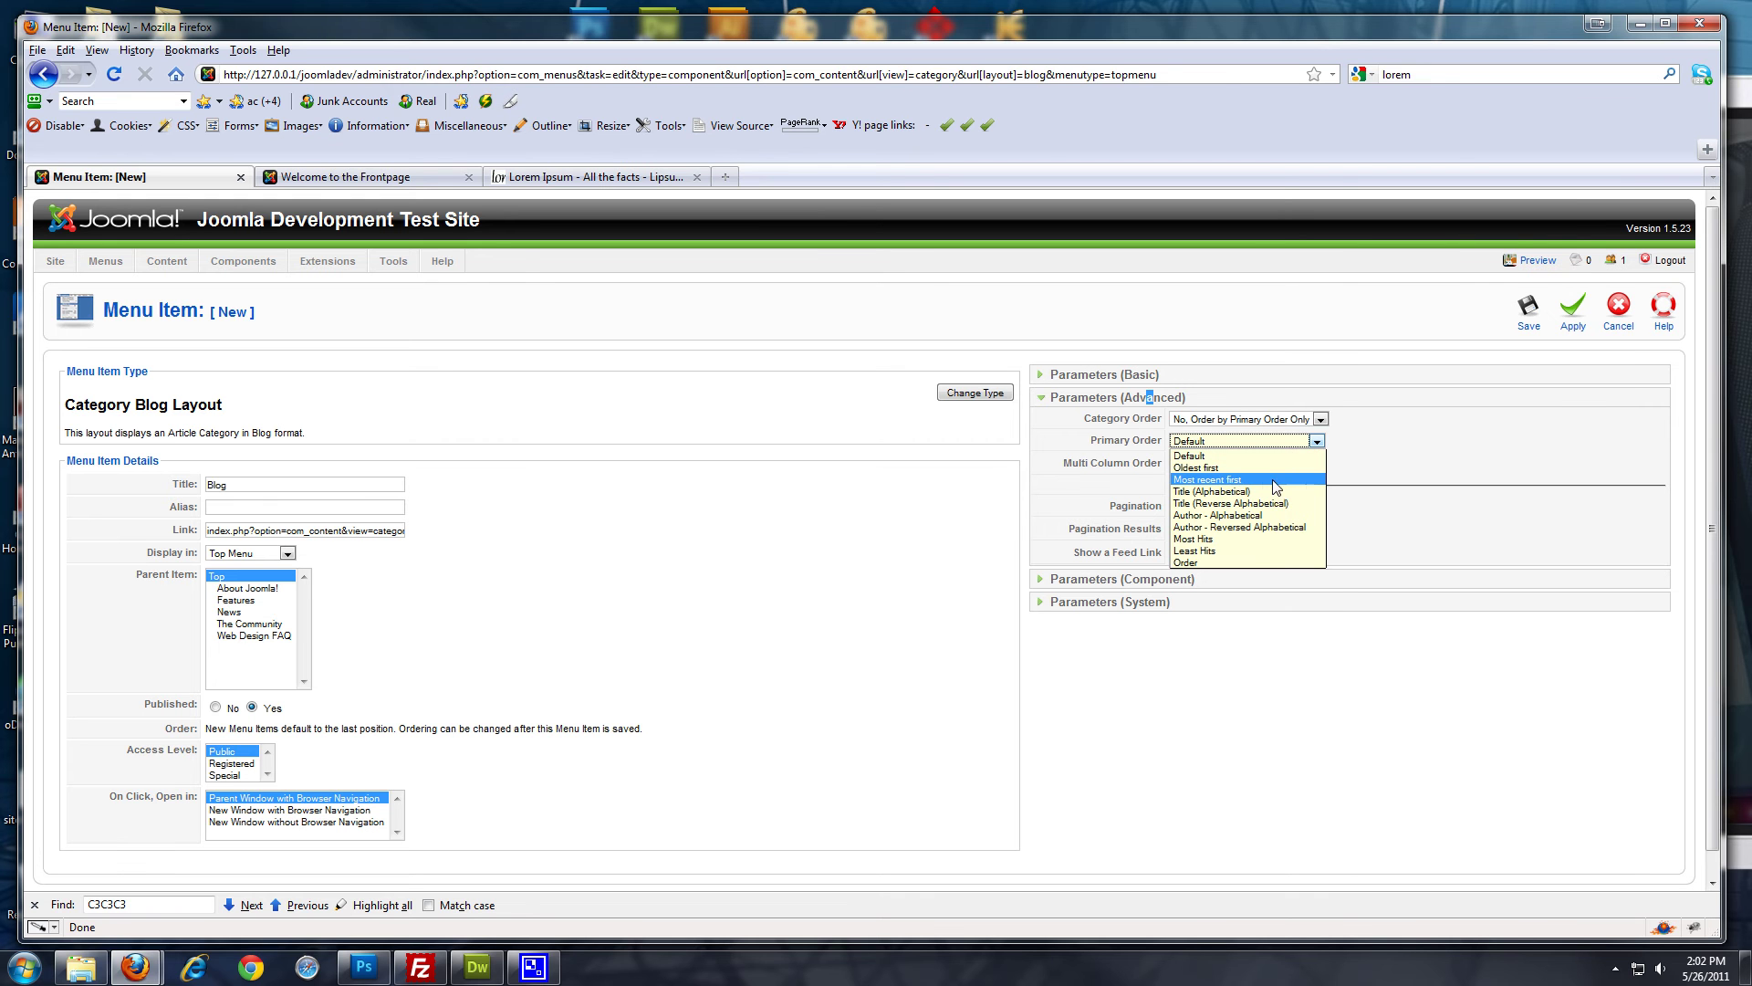
click(1230, 480)
click(1564, 392)
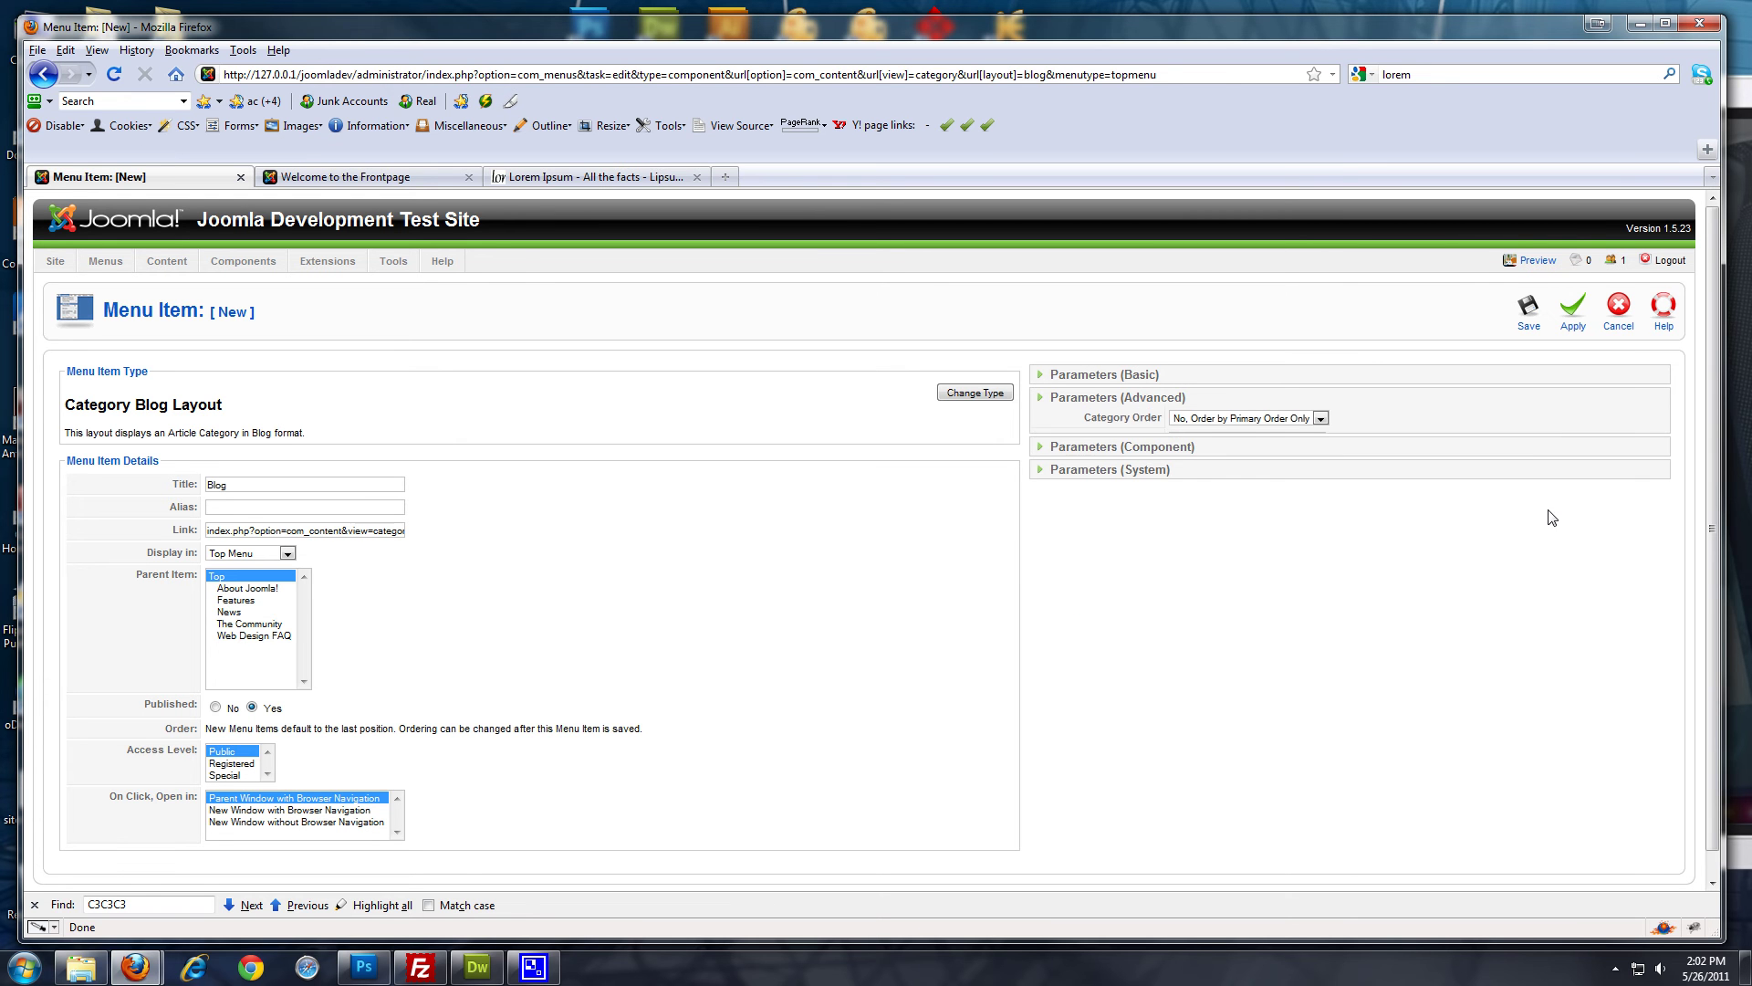
click(1528, 310)
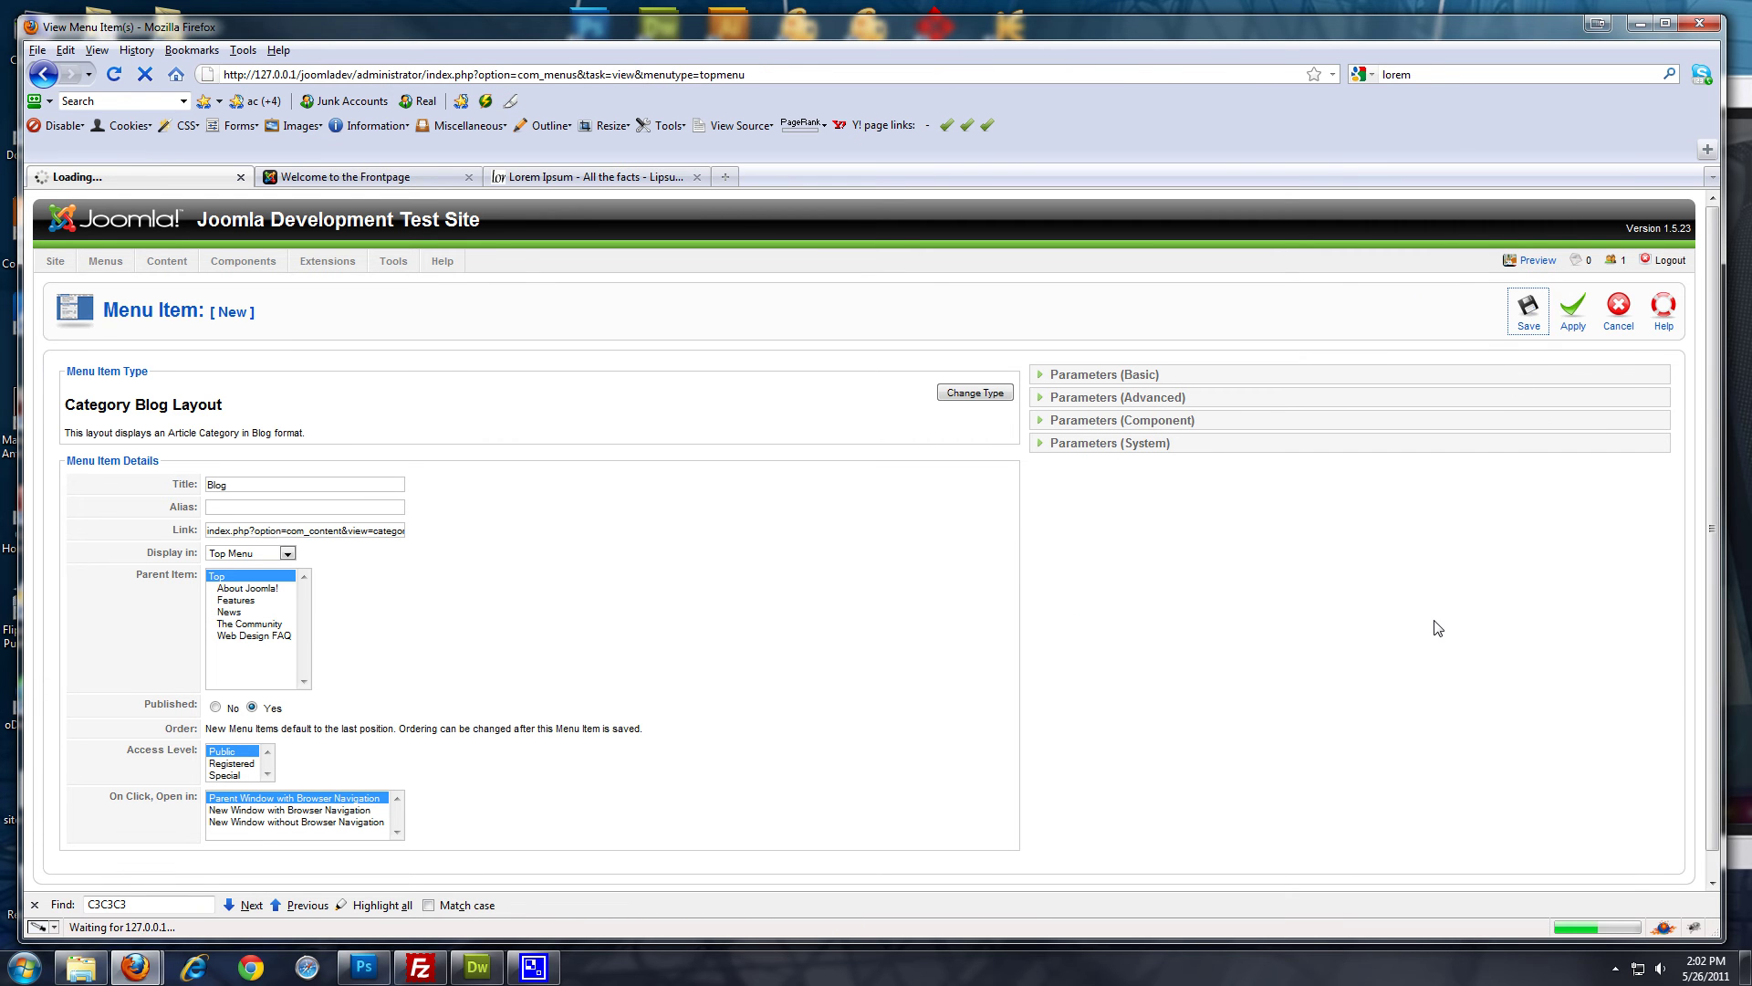
Reload the front page and open Blog to check Blog post 2 above Blog post 1
click(351, 176)
click(113, 74)
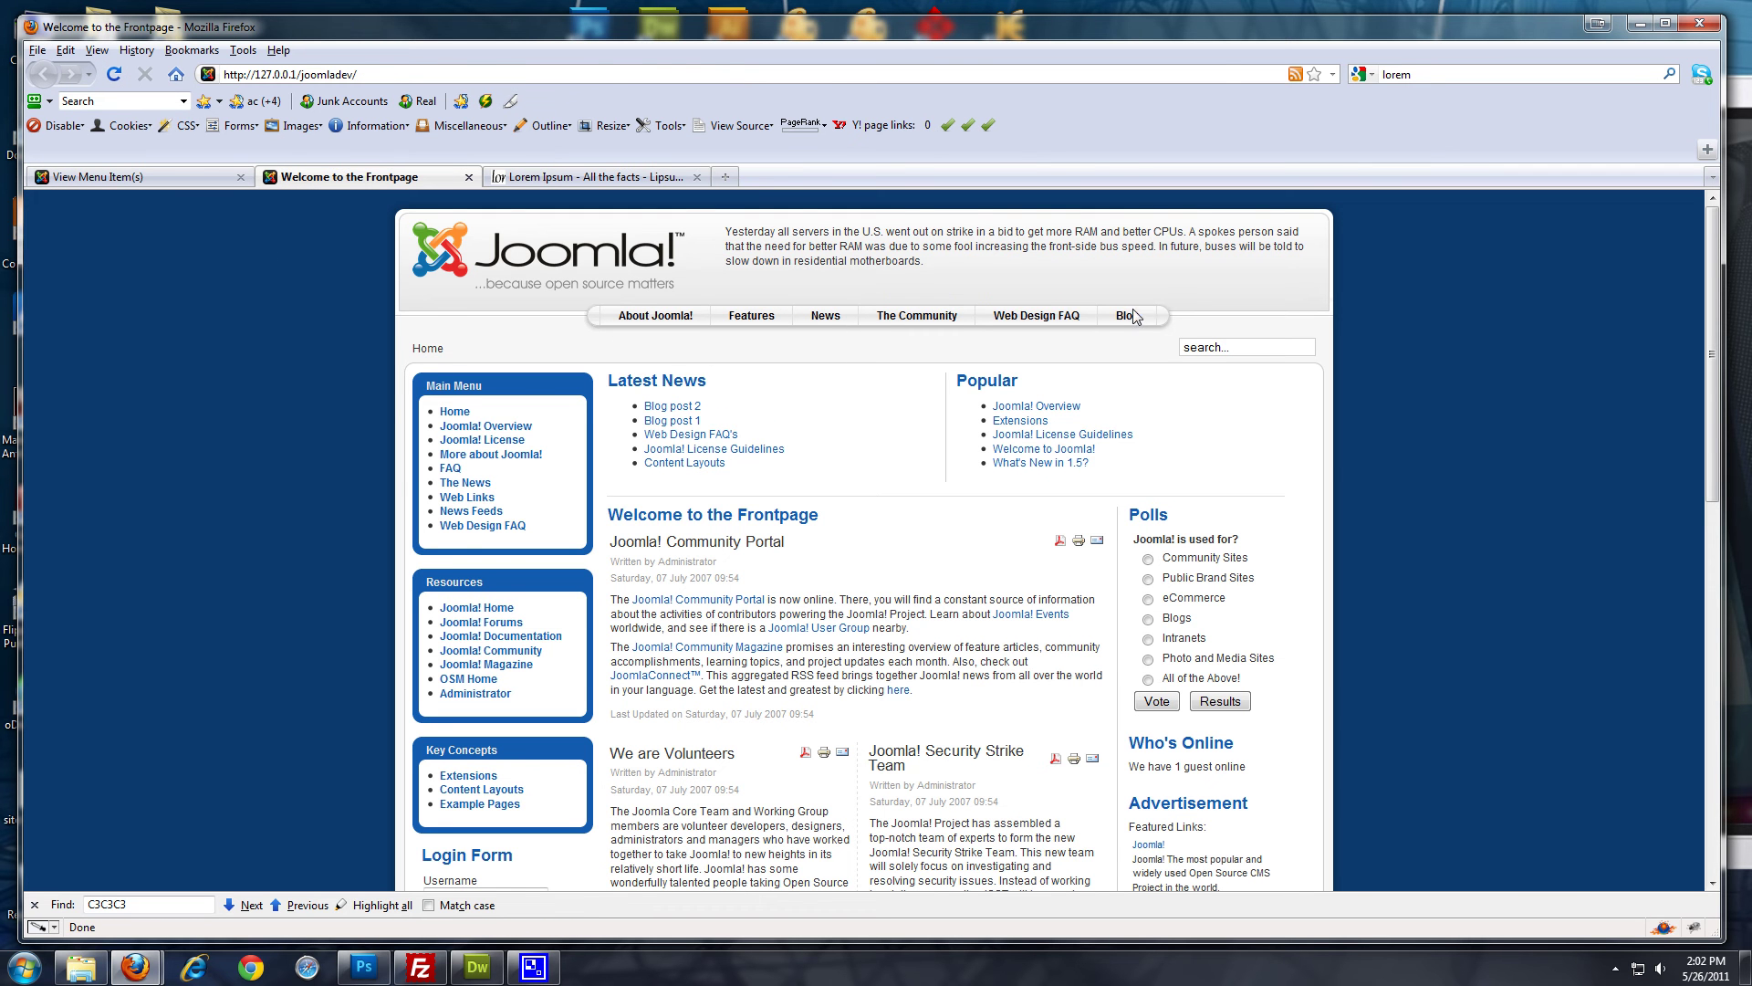
click(1123, 319)
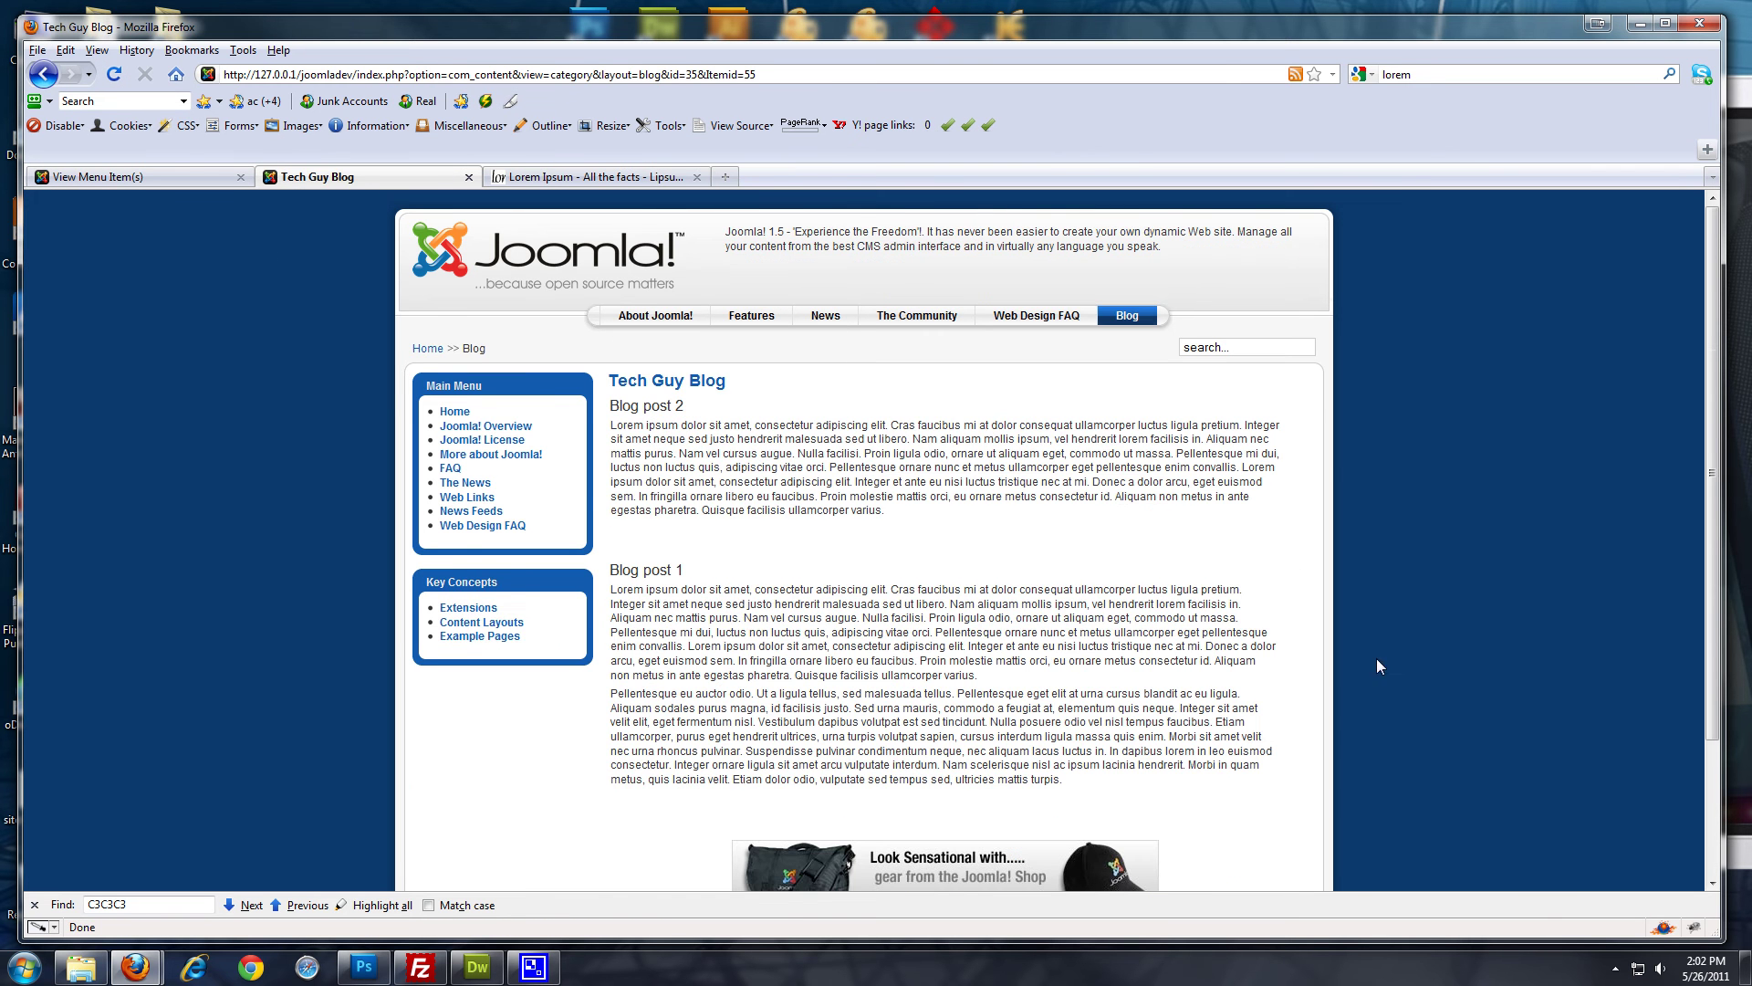
scroll(657, 438, down, 3)
scroll(657, 438, up, 3)
scroll(946, 607, down, 3)
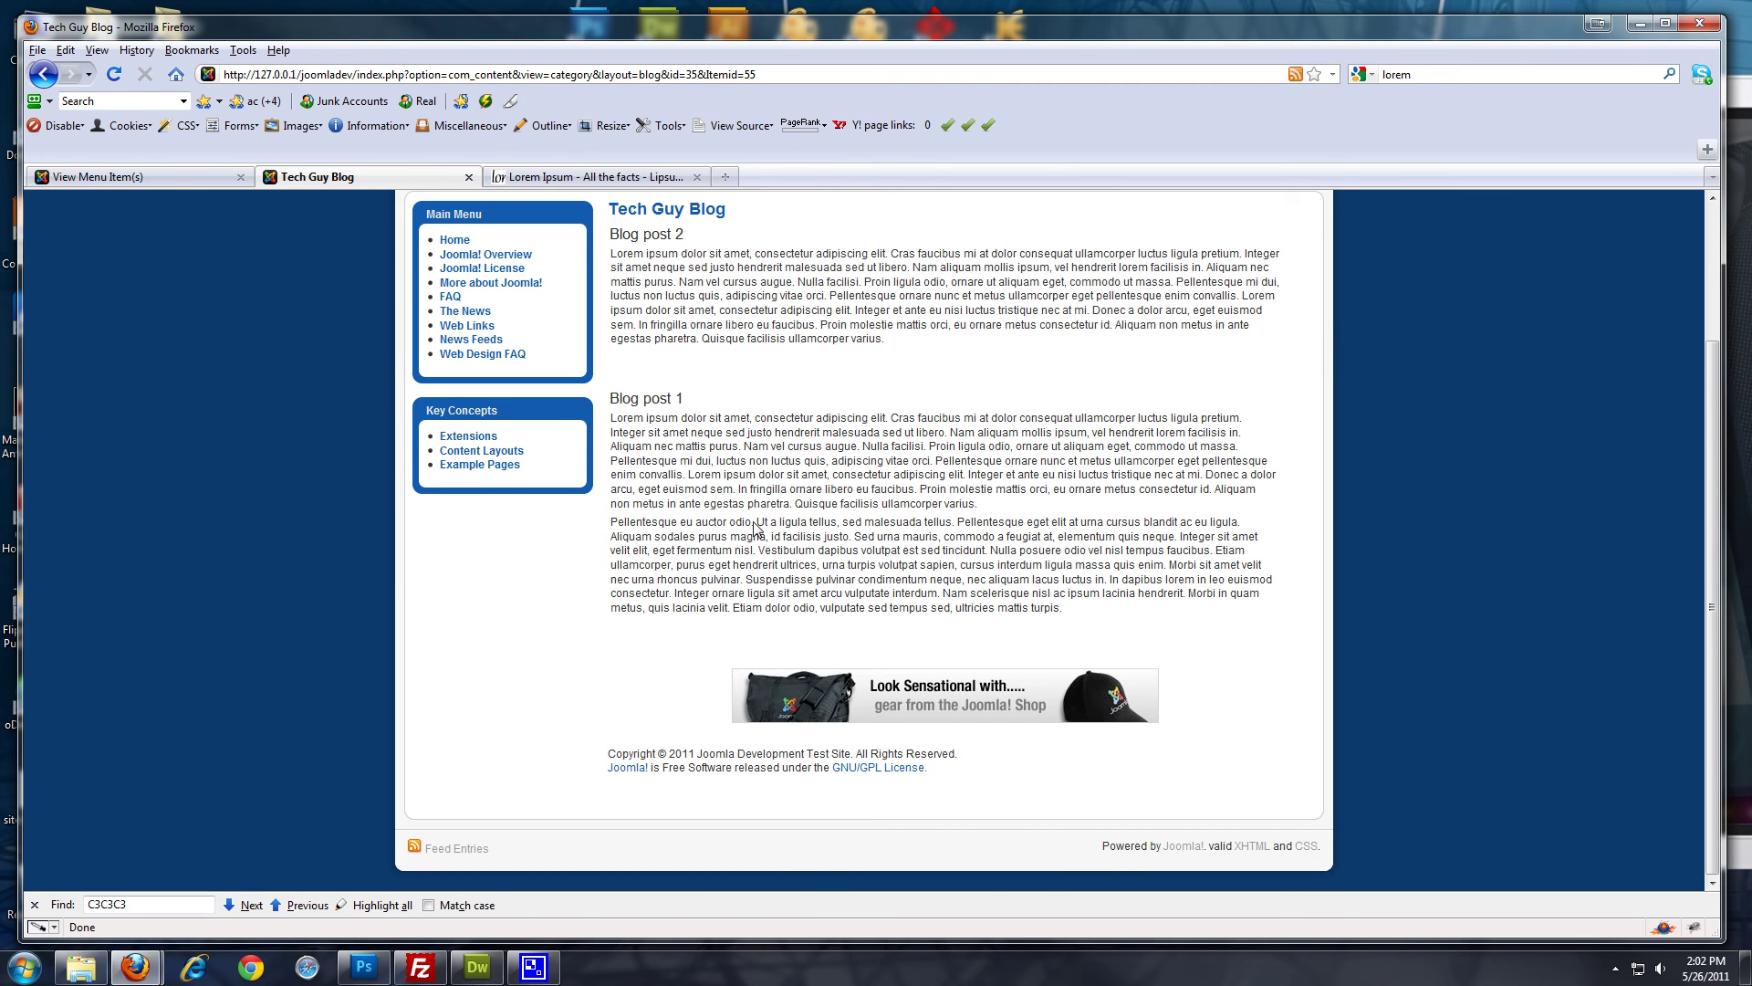
scroll(412, 370, up, 3)
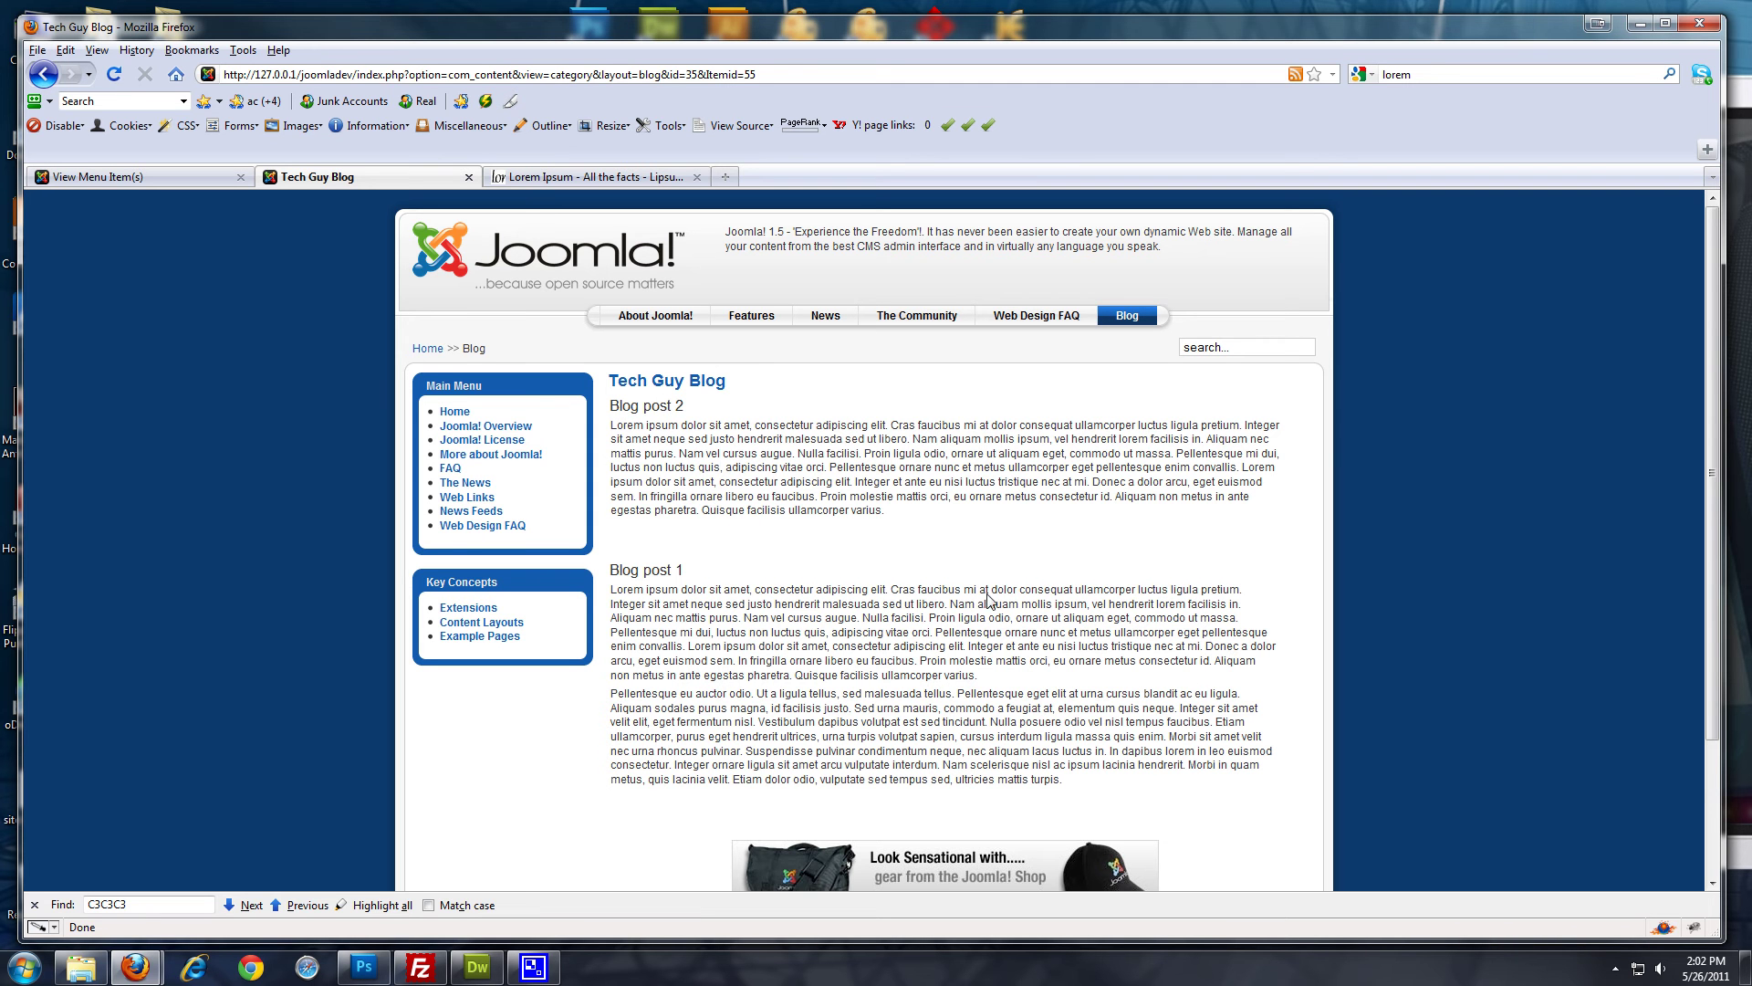
Run a Google search for 'jcomments' from the Firefox search box
click(555, 180)
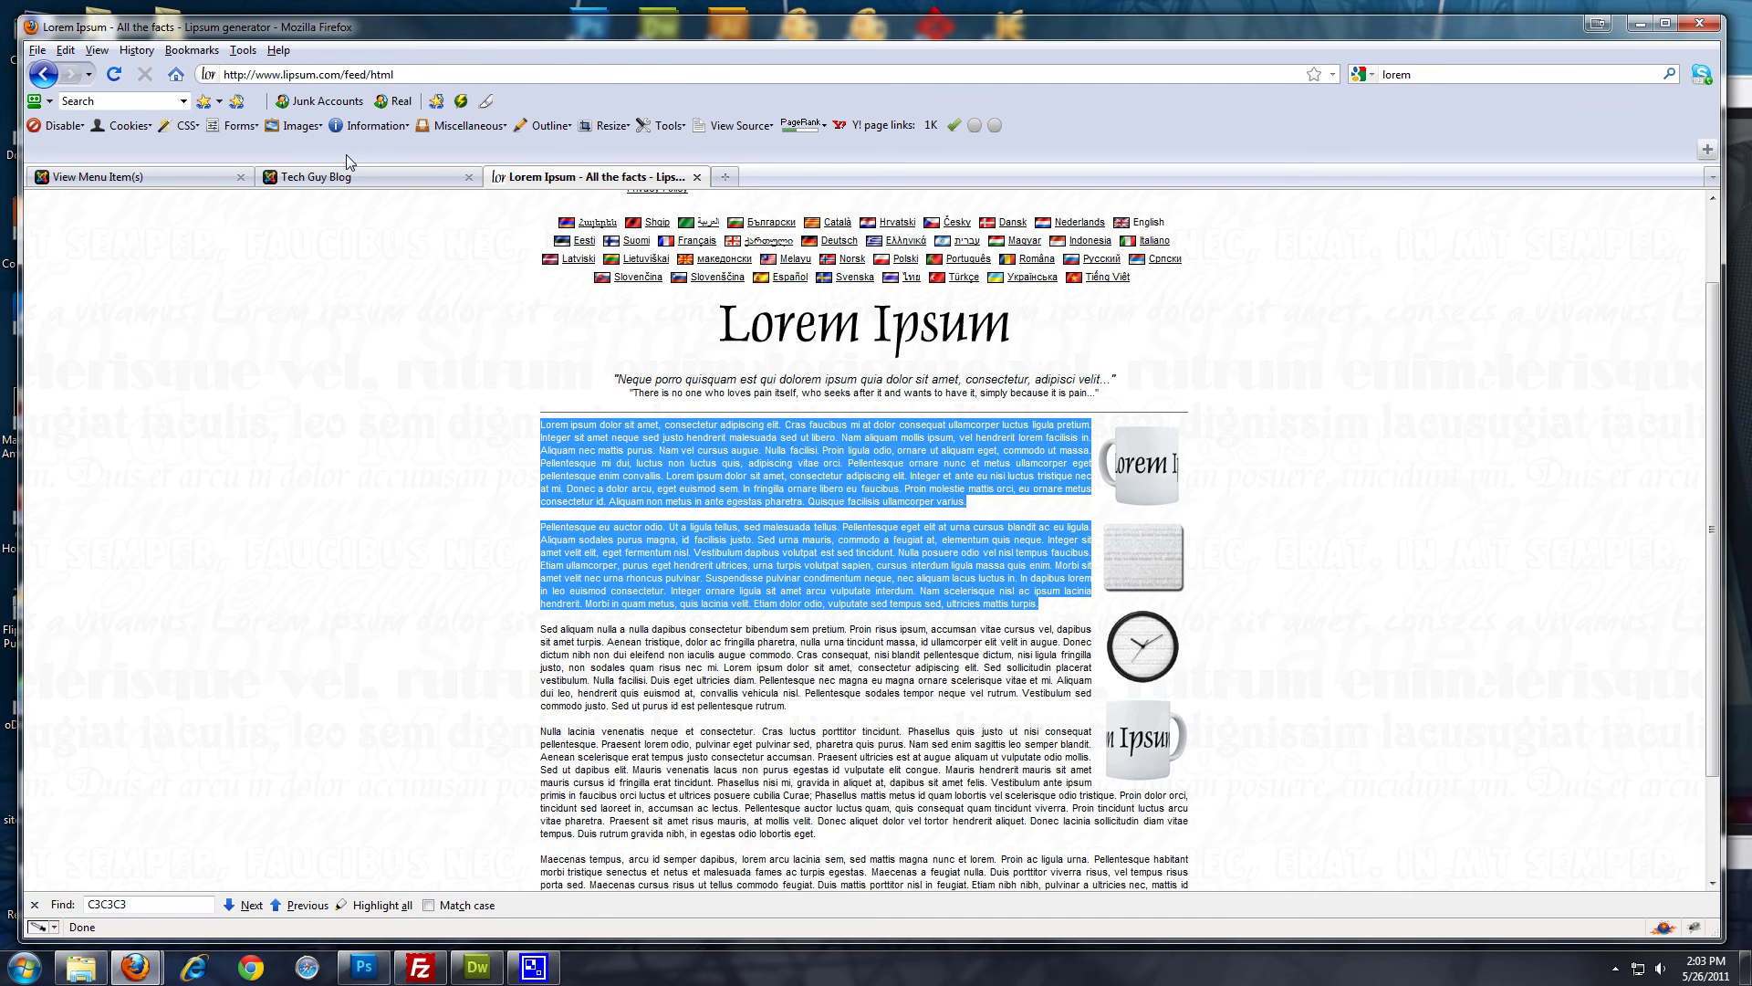
click(401, 177)
click(602, 176)
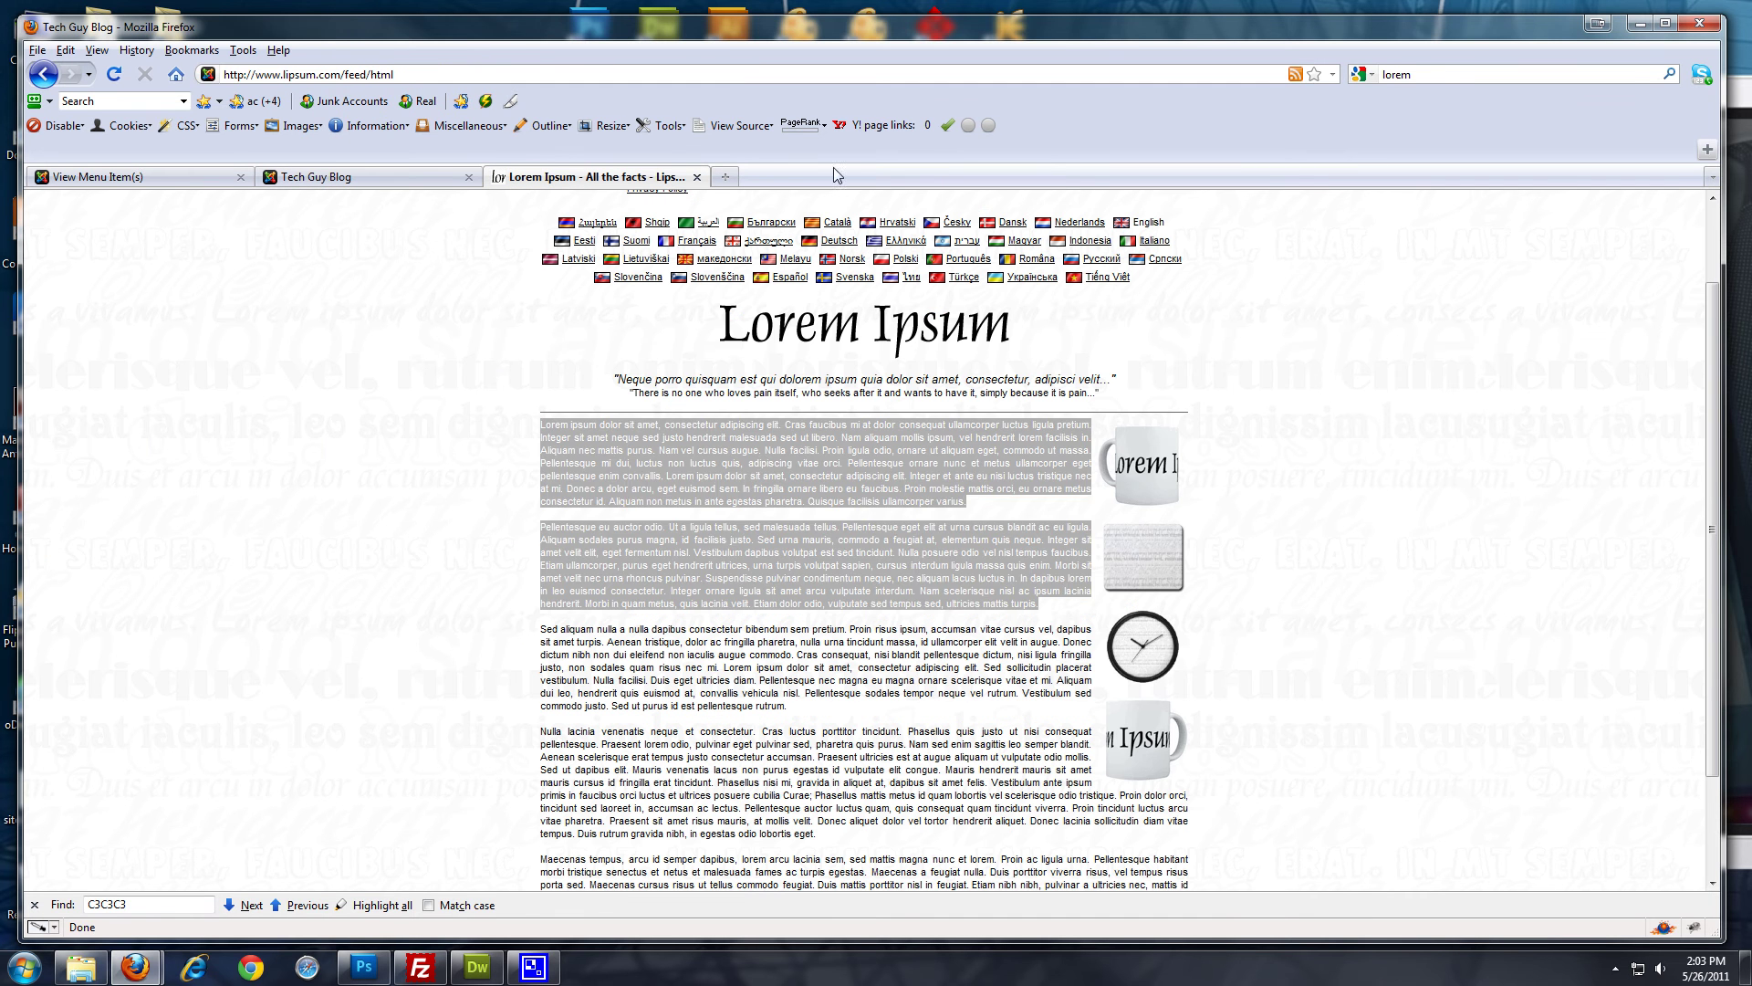
click(1438, 75)
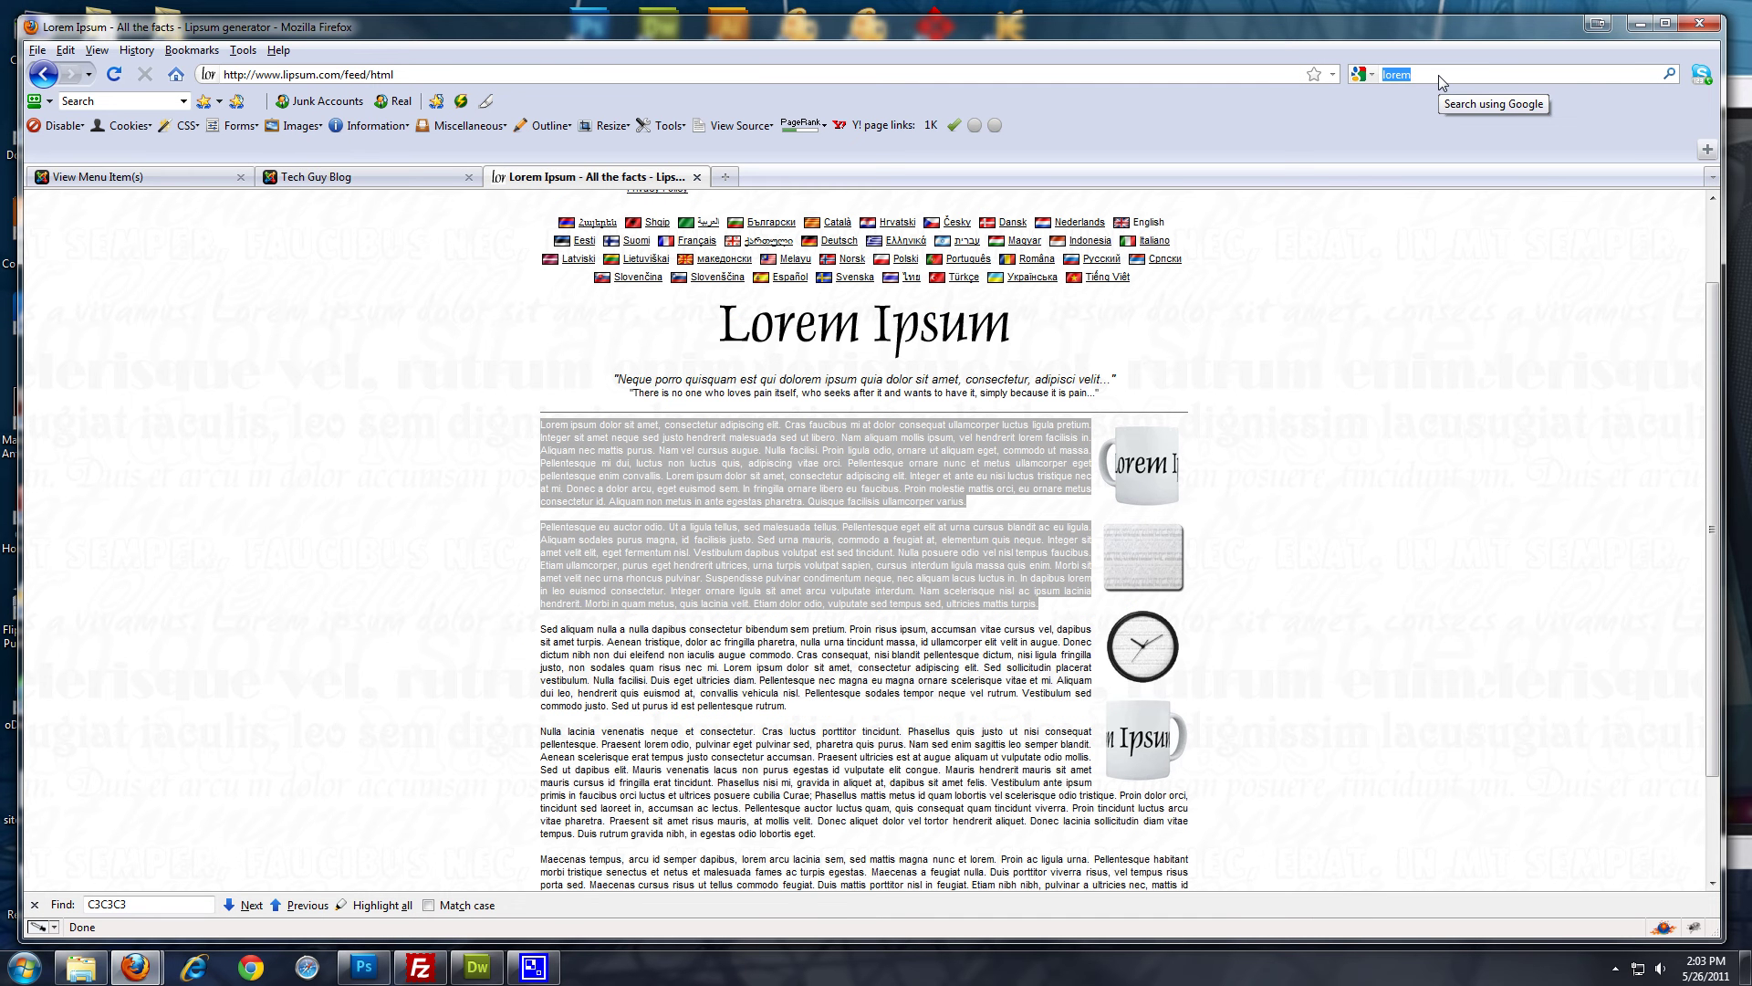
text(jcomments)
key(Return)
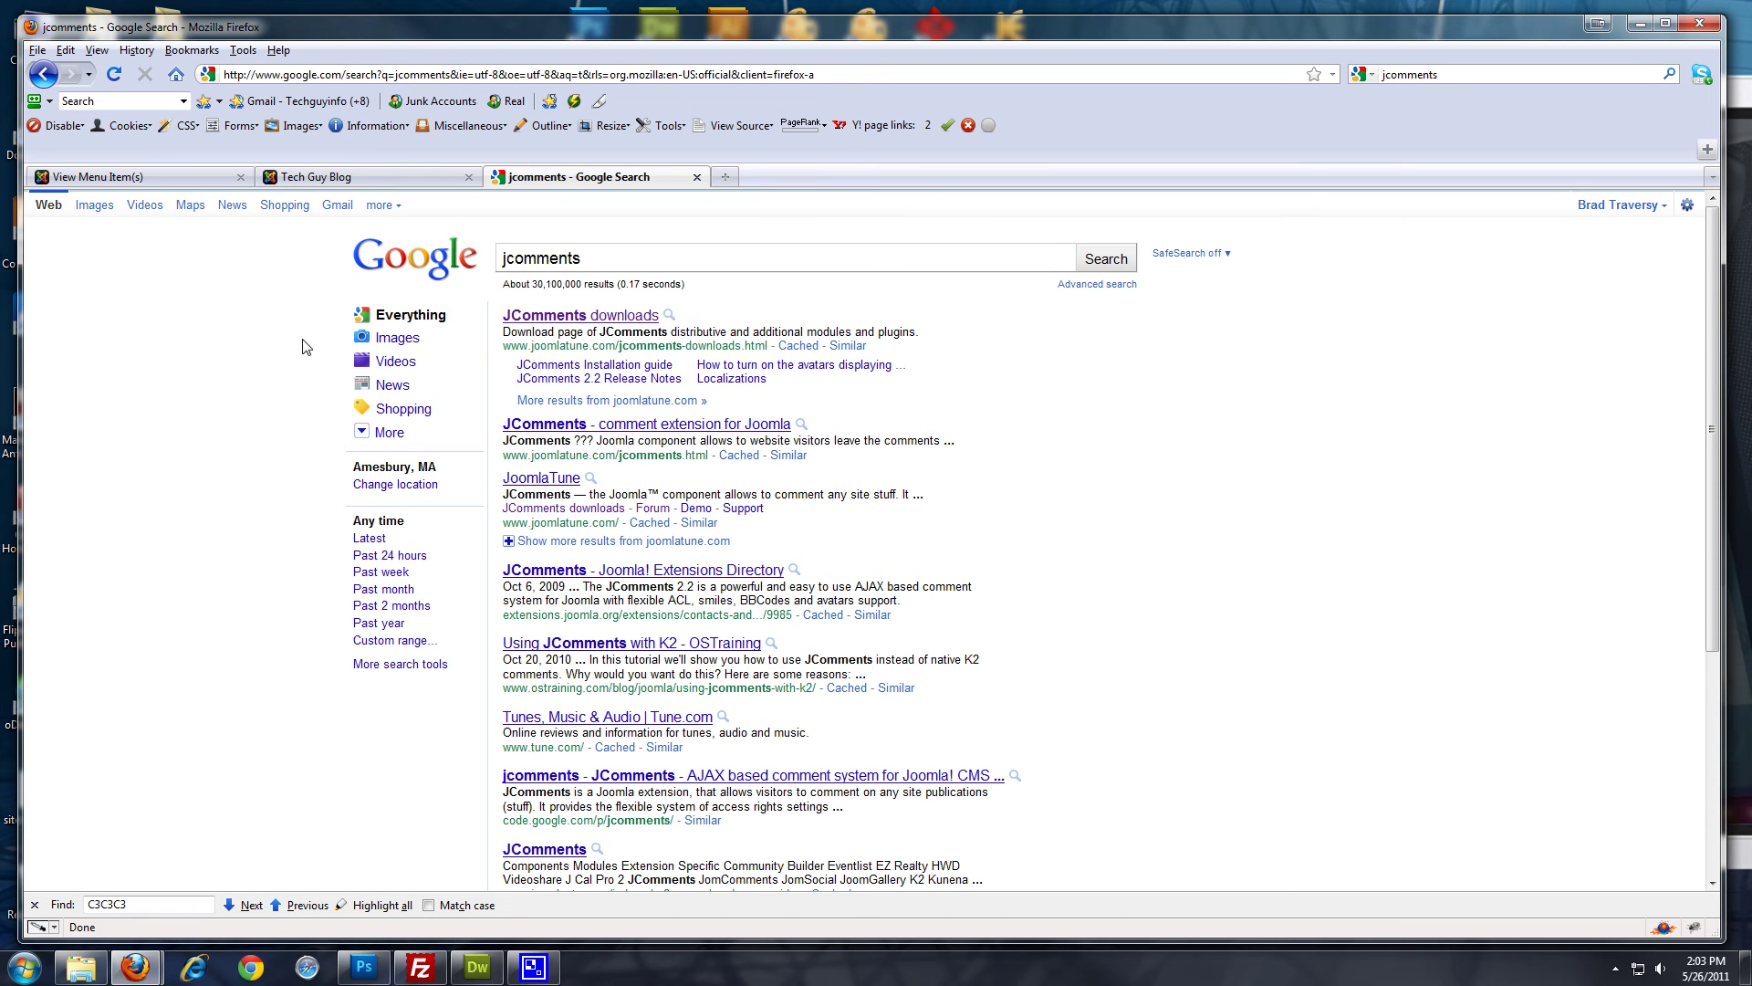
Save com_jcomments_v2.2.0.2.zip from the JoomlaTune Mirror 1 link, then return to the Tech Guy Blog tab
click(529, 319)
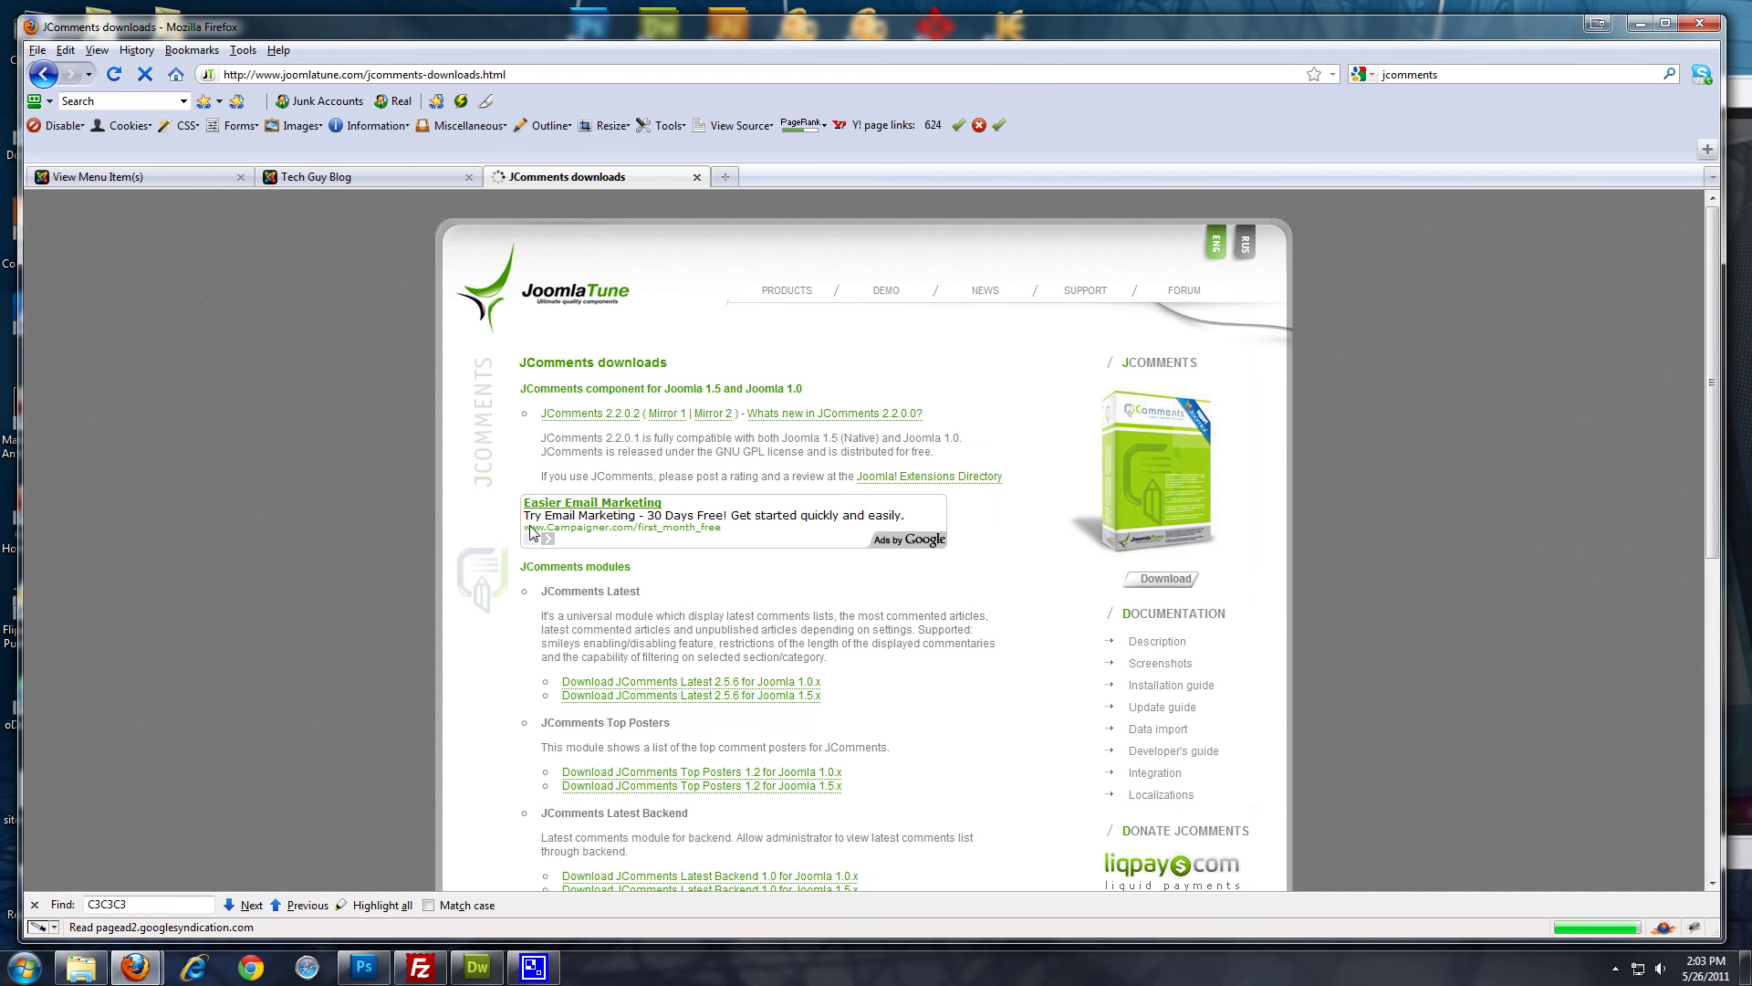
scroll(625, 304, down, 2)
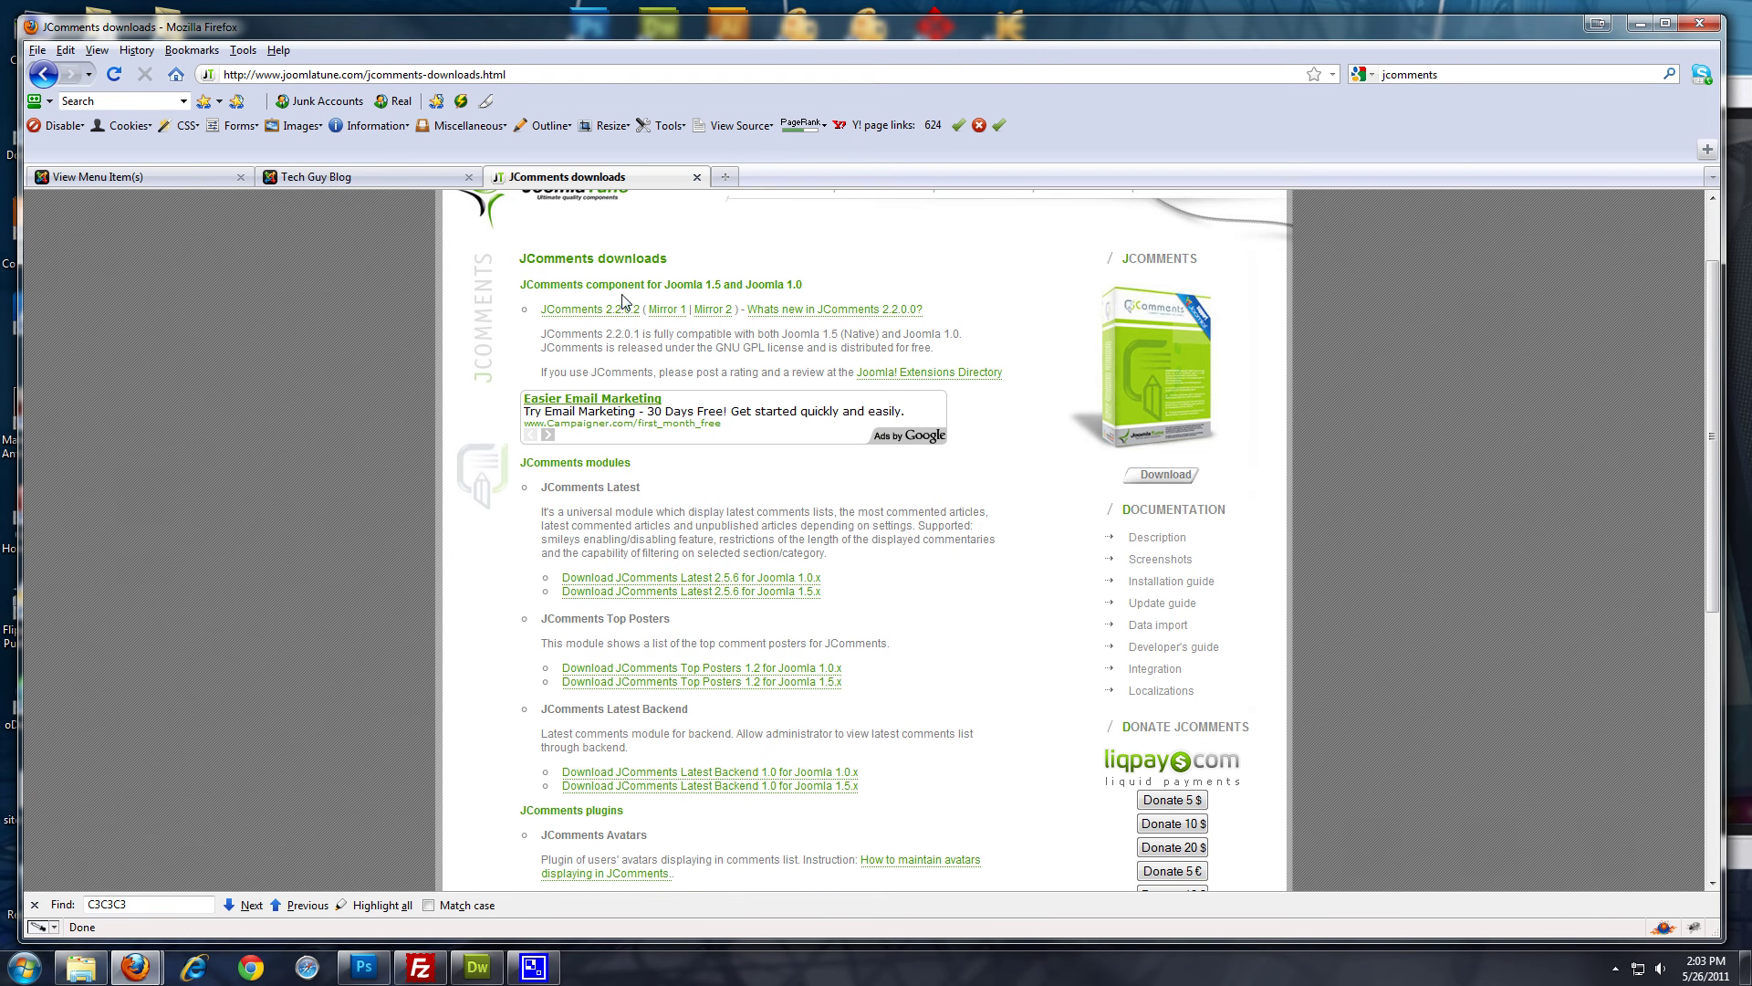
click(678, 315)
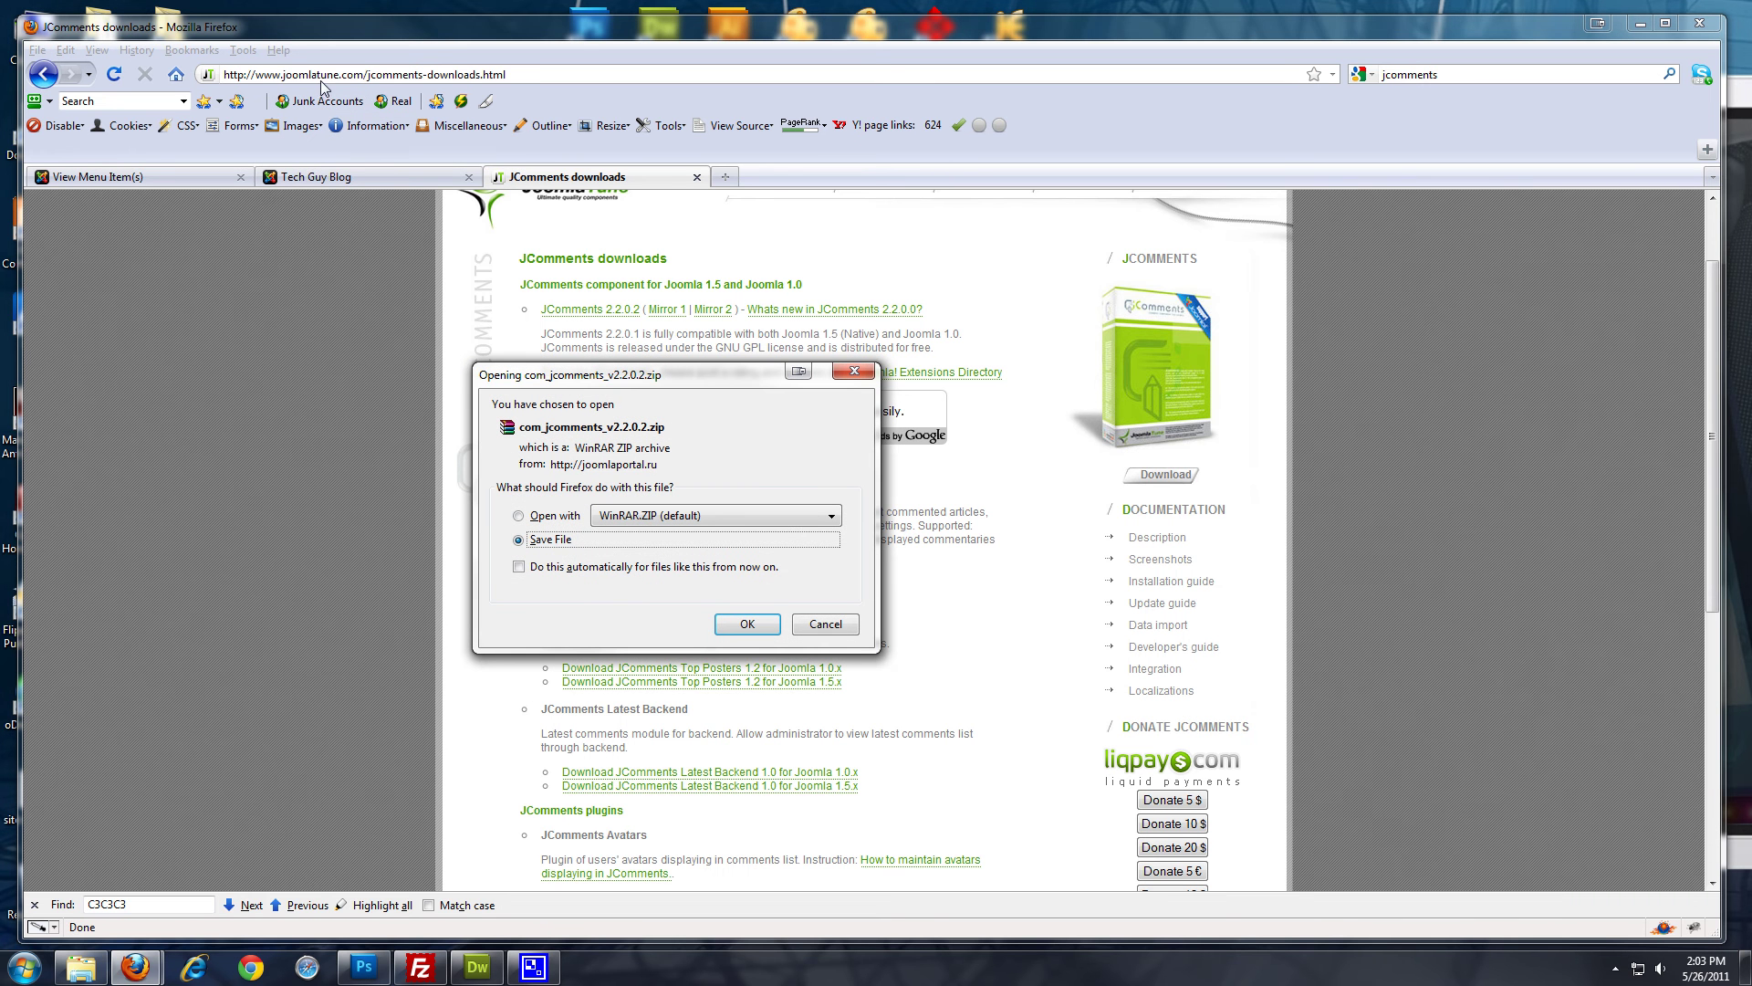
click(744, 626)
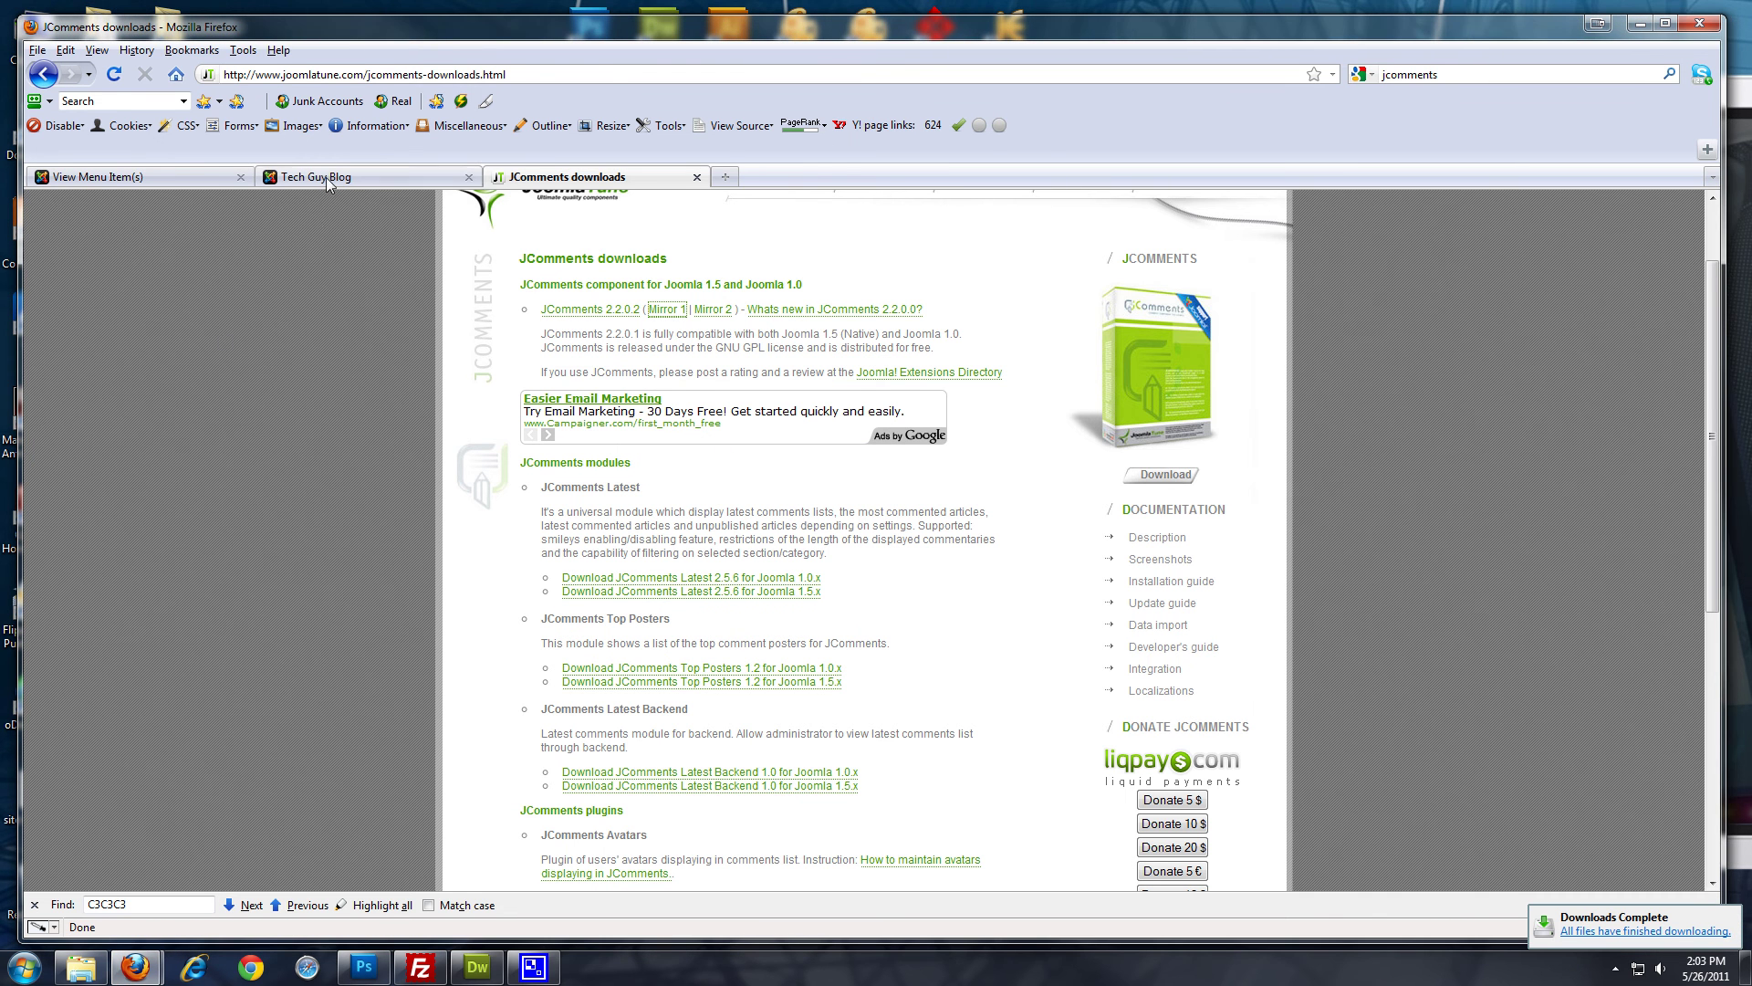
click(327, 178)
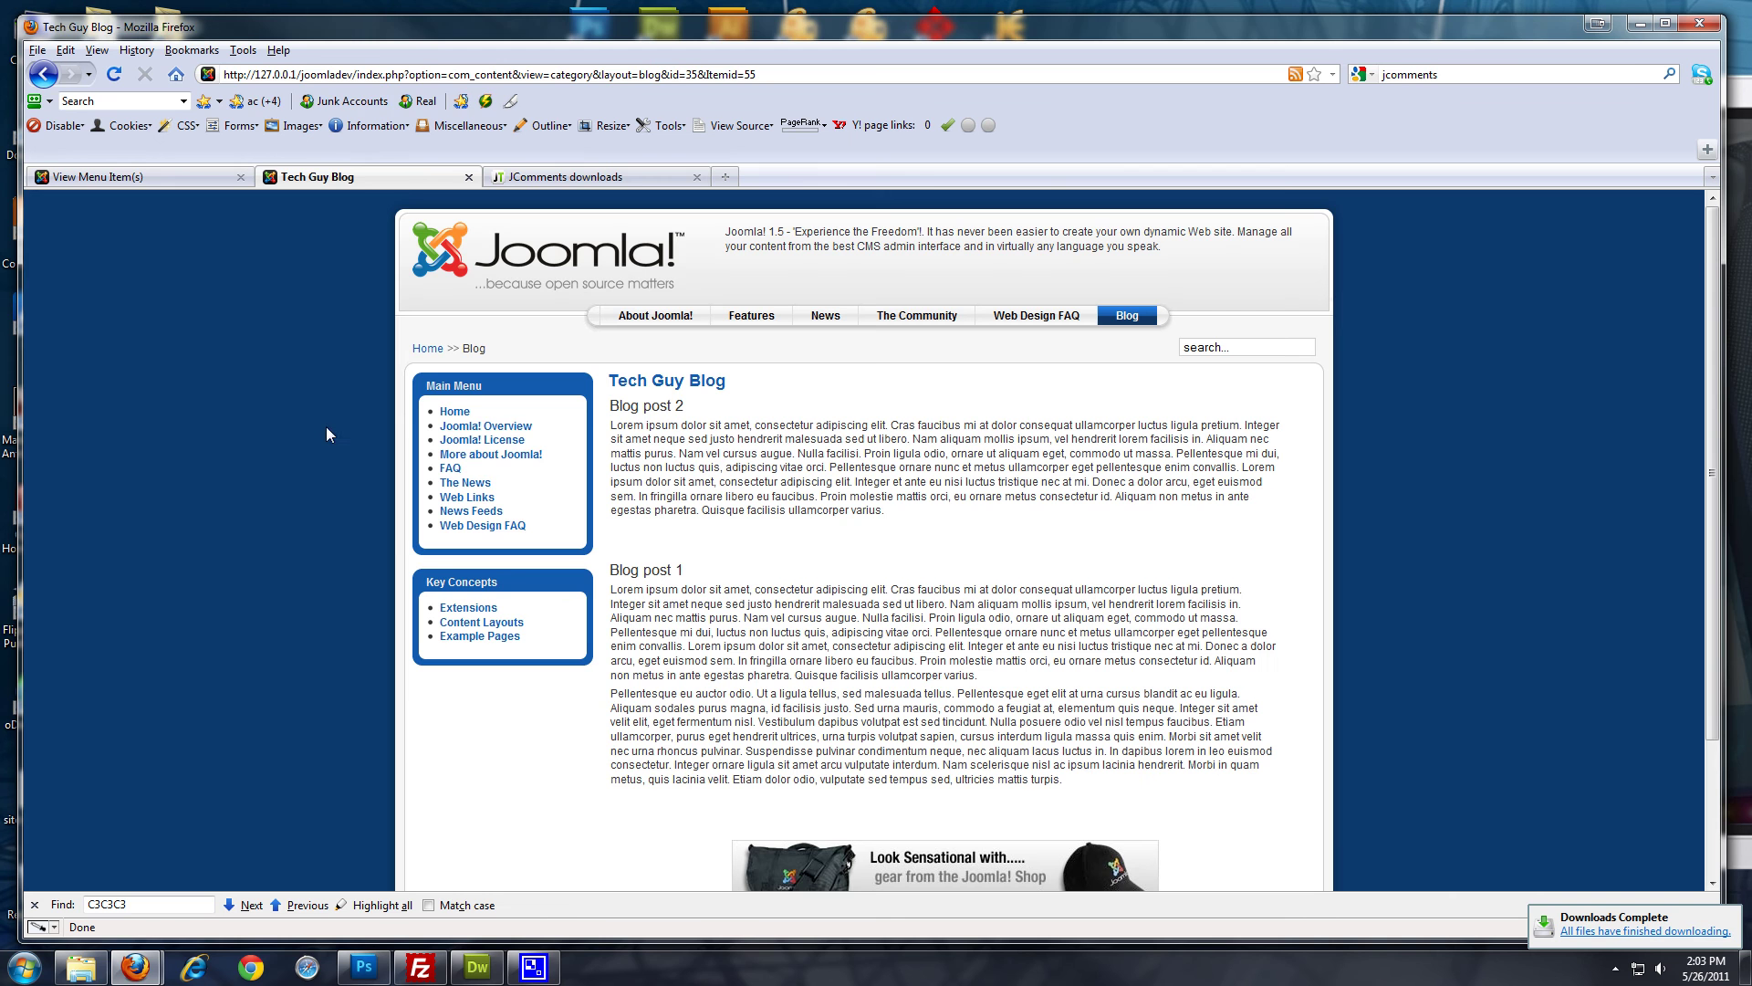
Upload and install com_jcomments_v2.2.0.2.zip through Extensions > Install/Uninstall
click(157, 178)
mouse_move(347, 266)
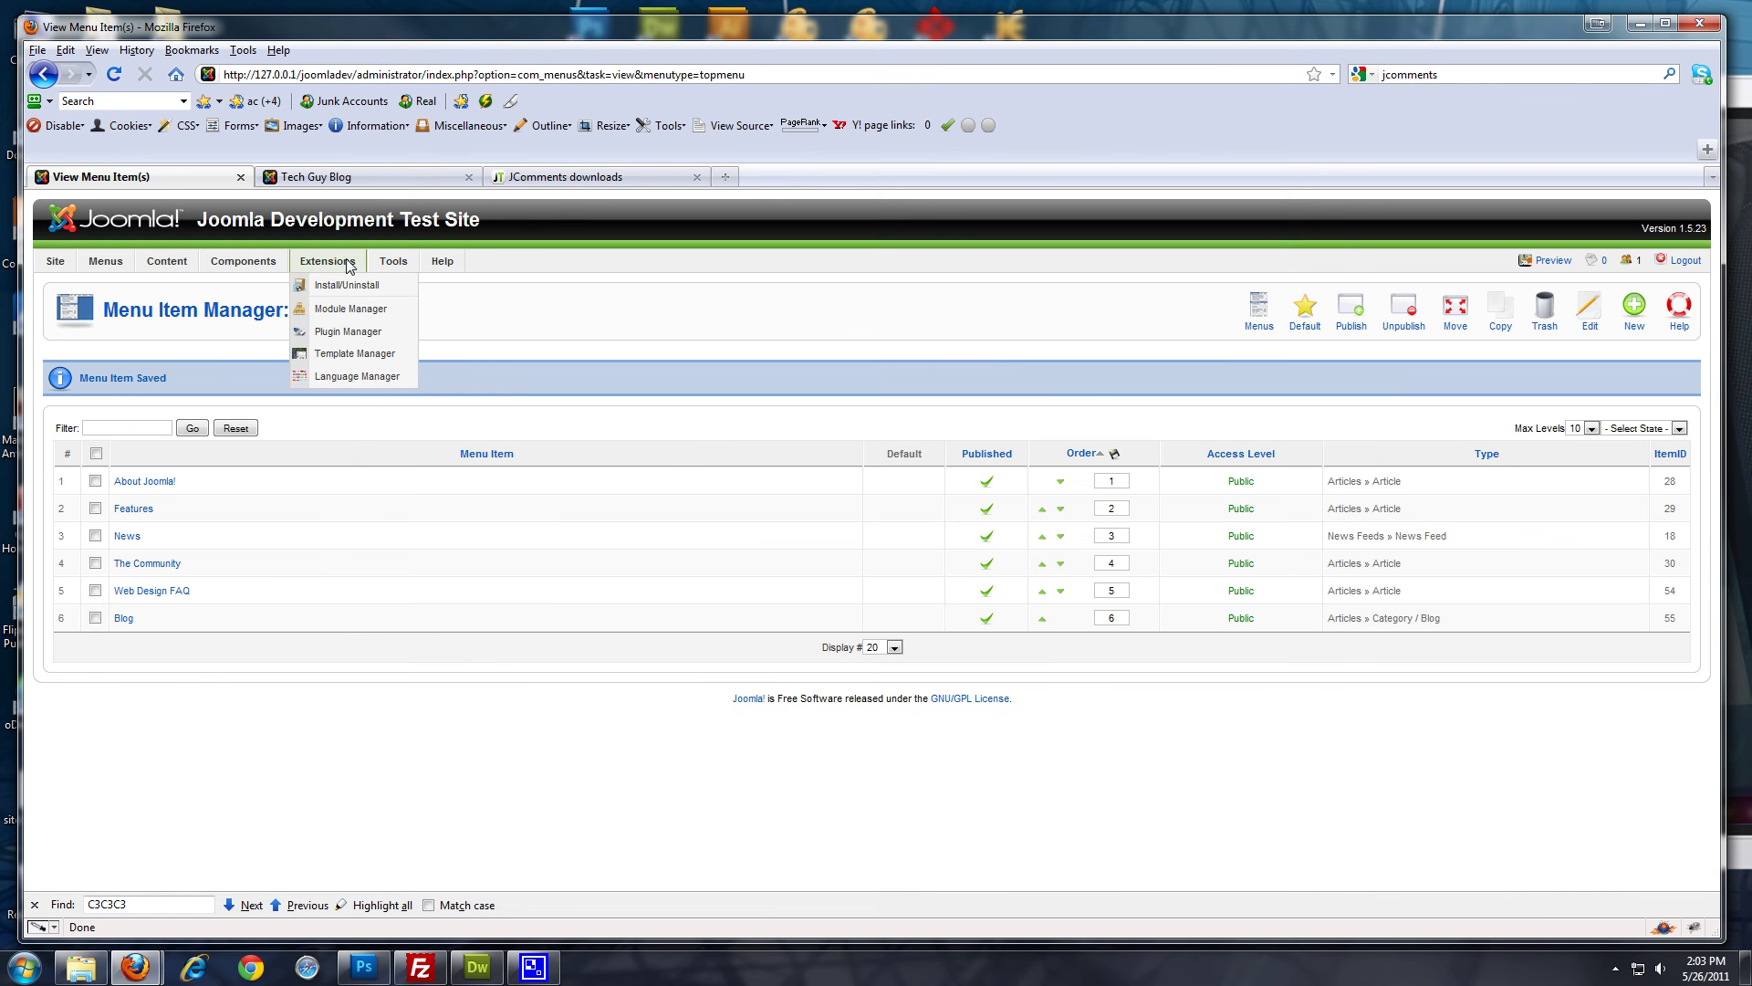
click(361, 286)
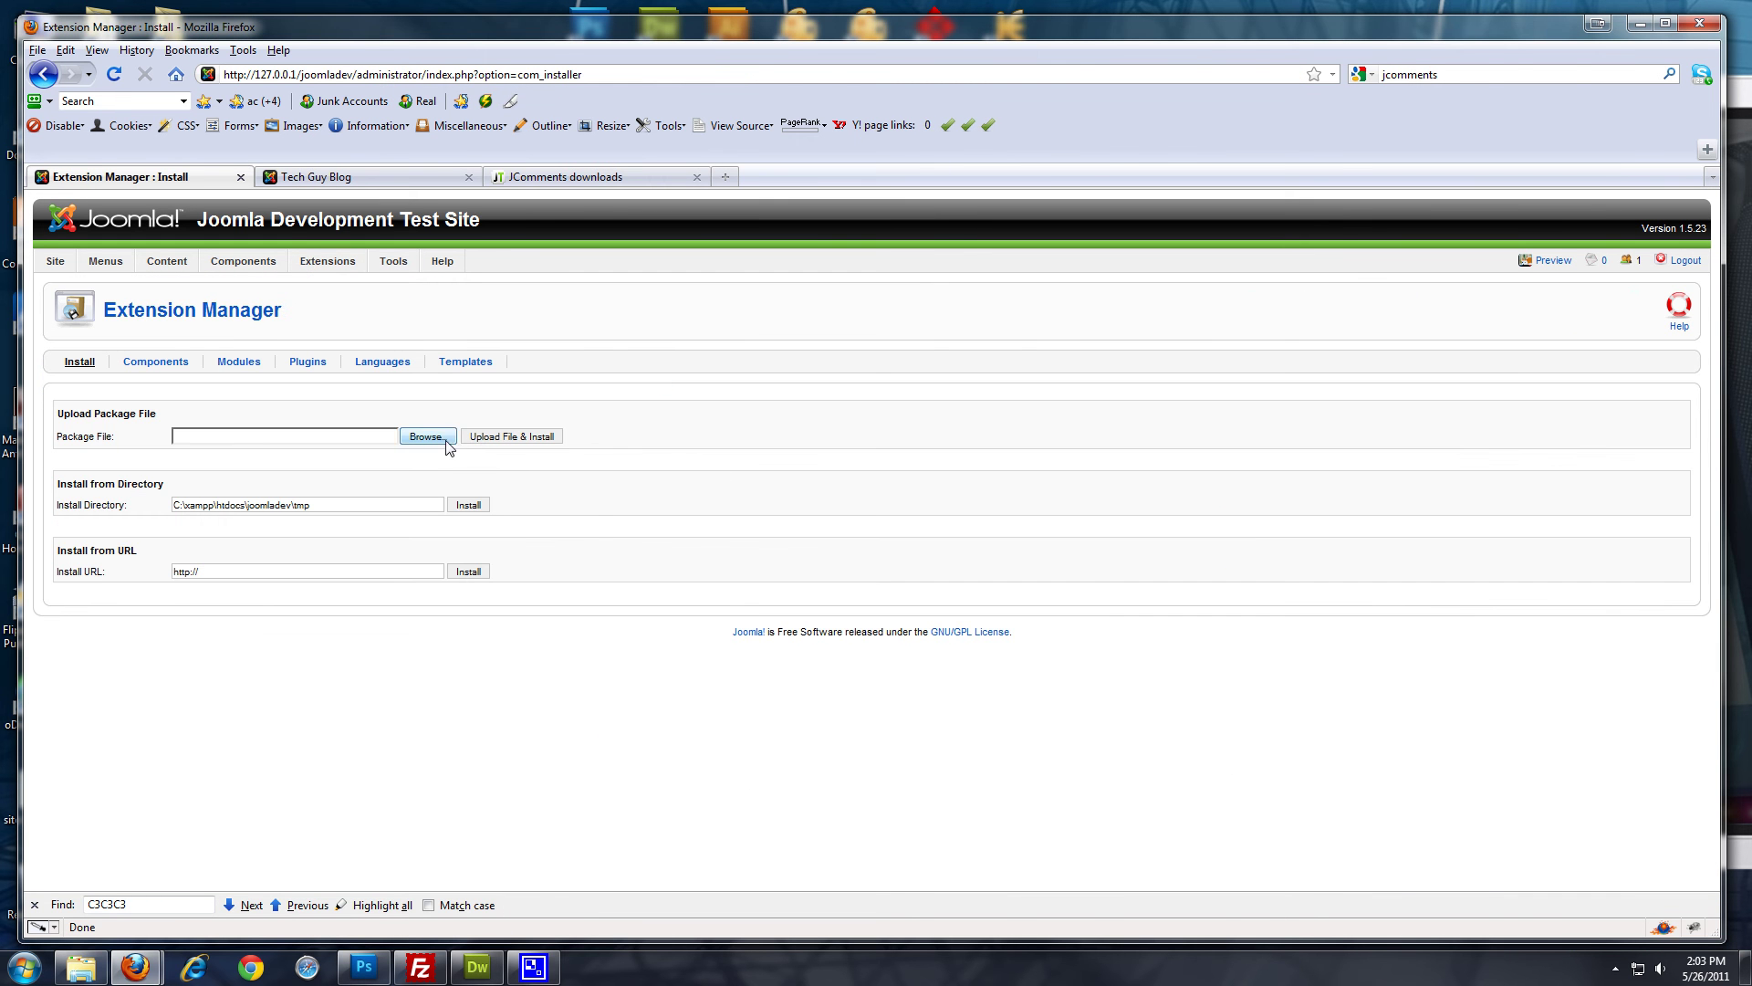
click(443, 438)
drag(839, 166, 846, 276)
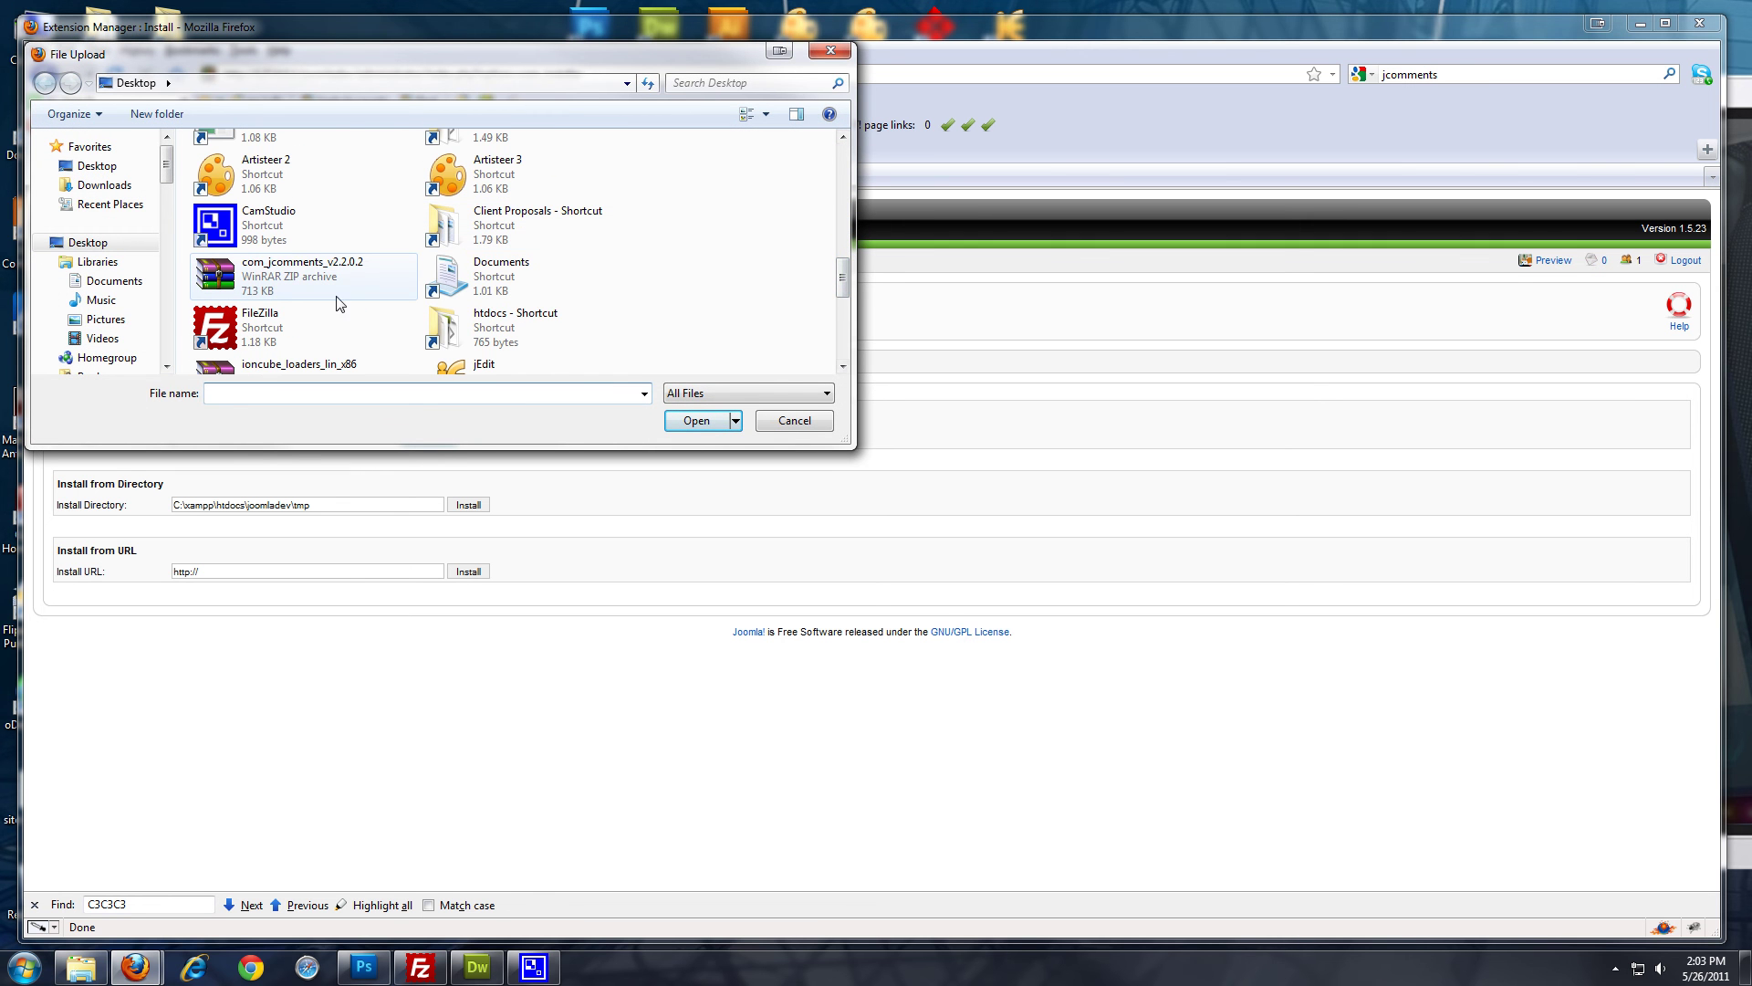
double_click(262, 270)
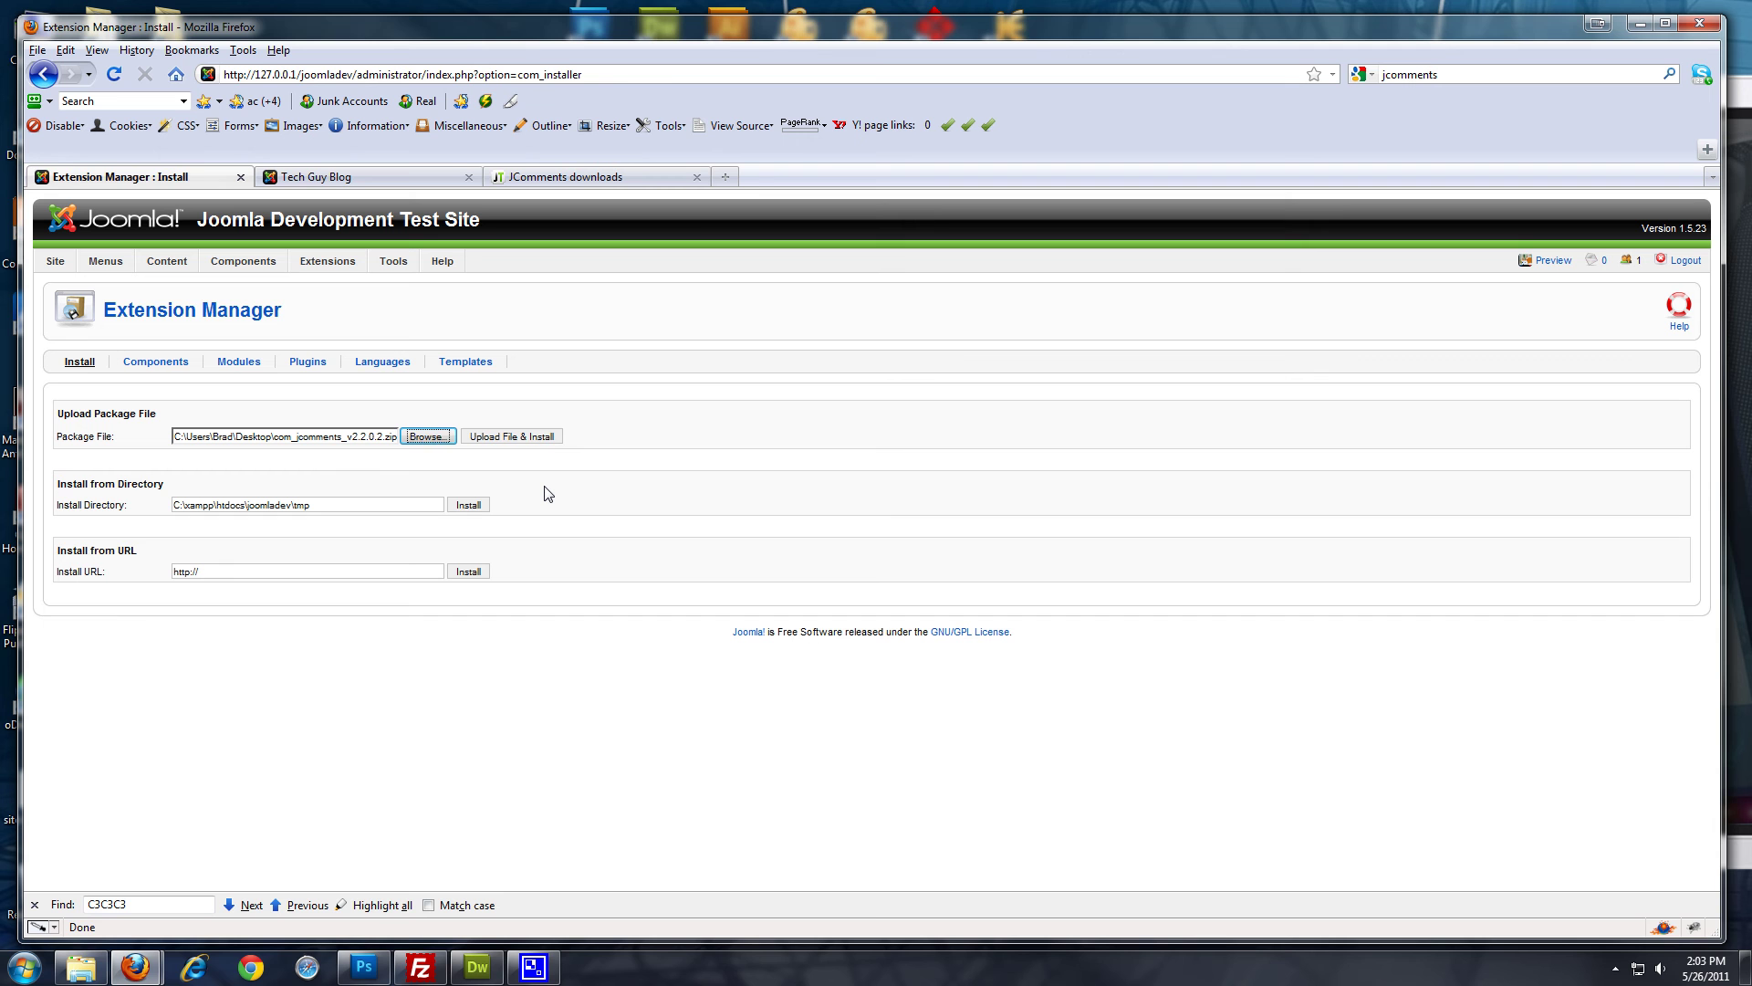
key(Tab)
key(Return)
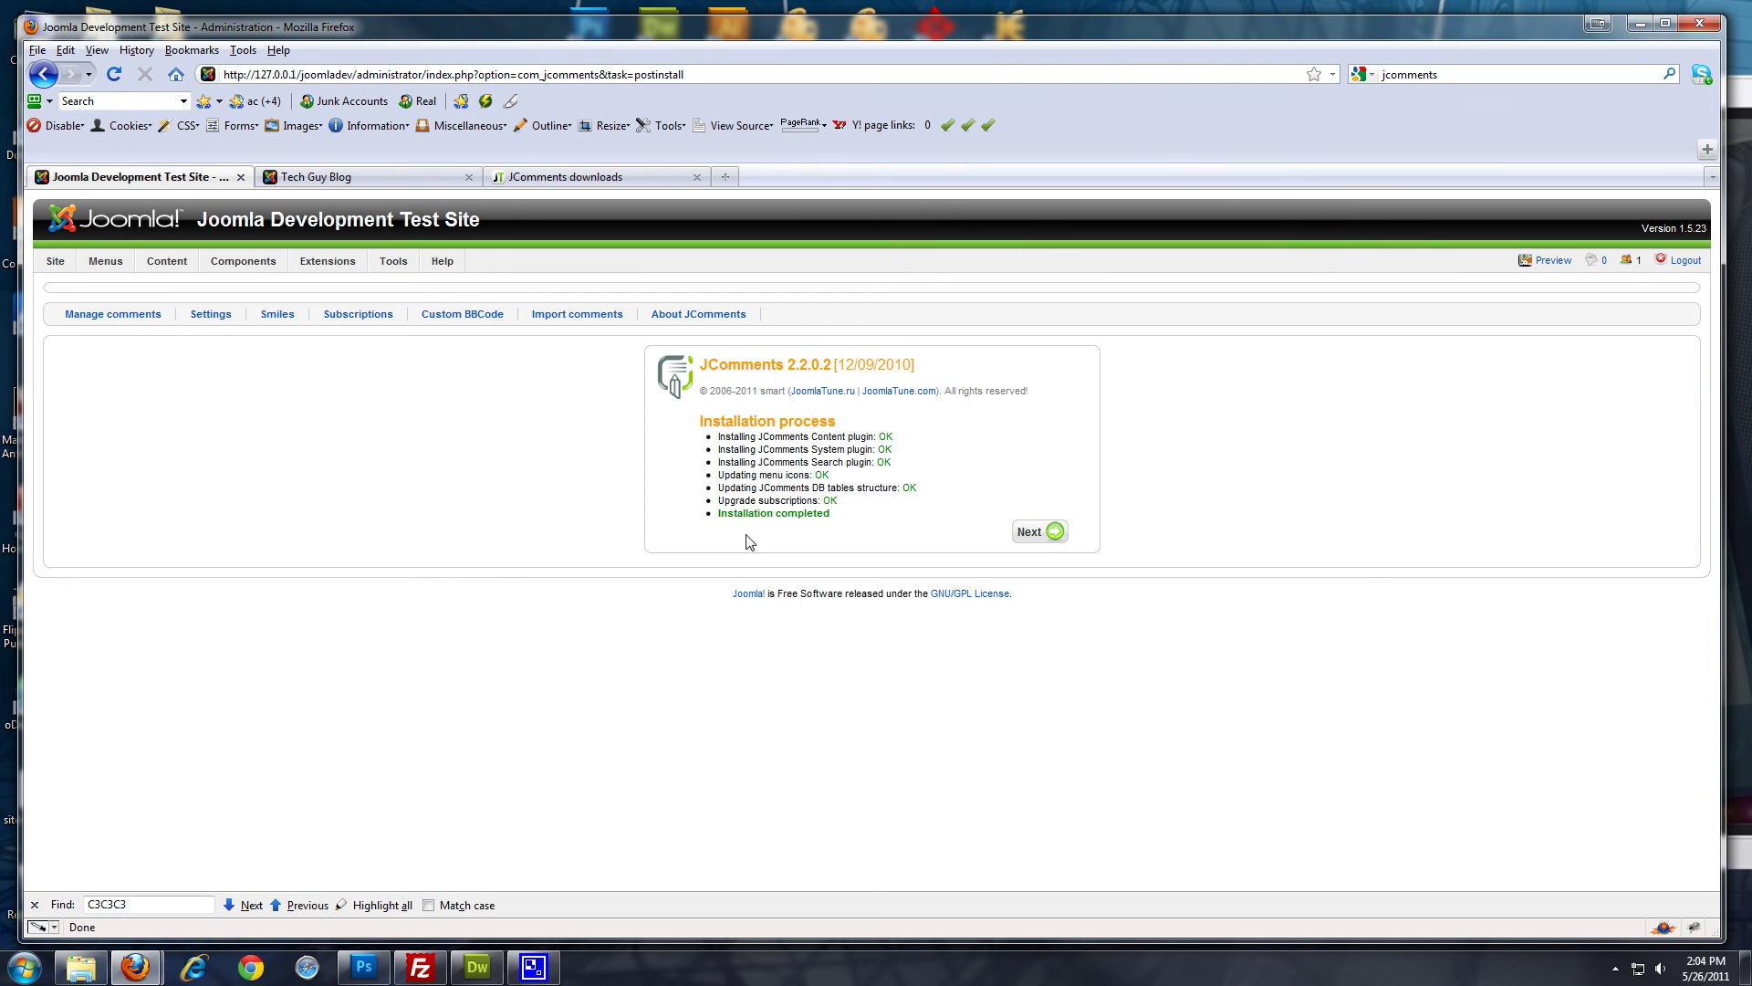
In JComments Settings' General tab, select the Blog / Tech Guy Blog category for comments
click(1041, 537)
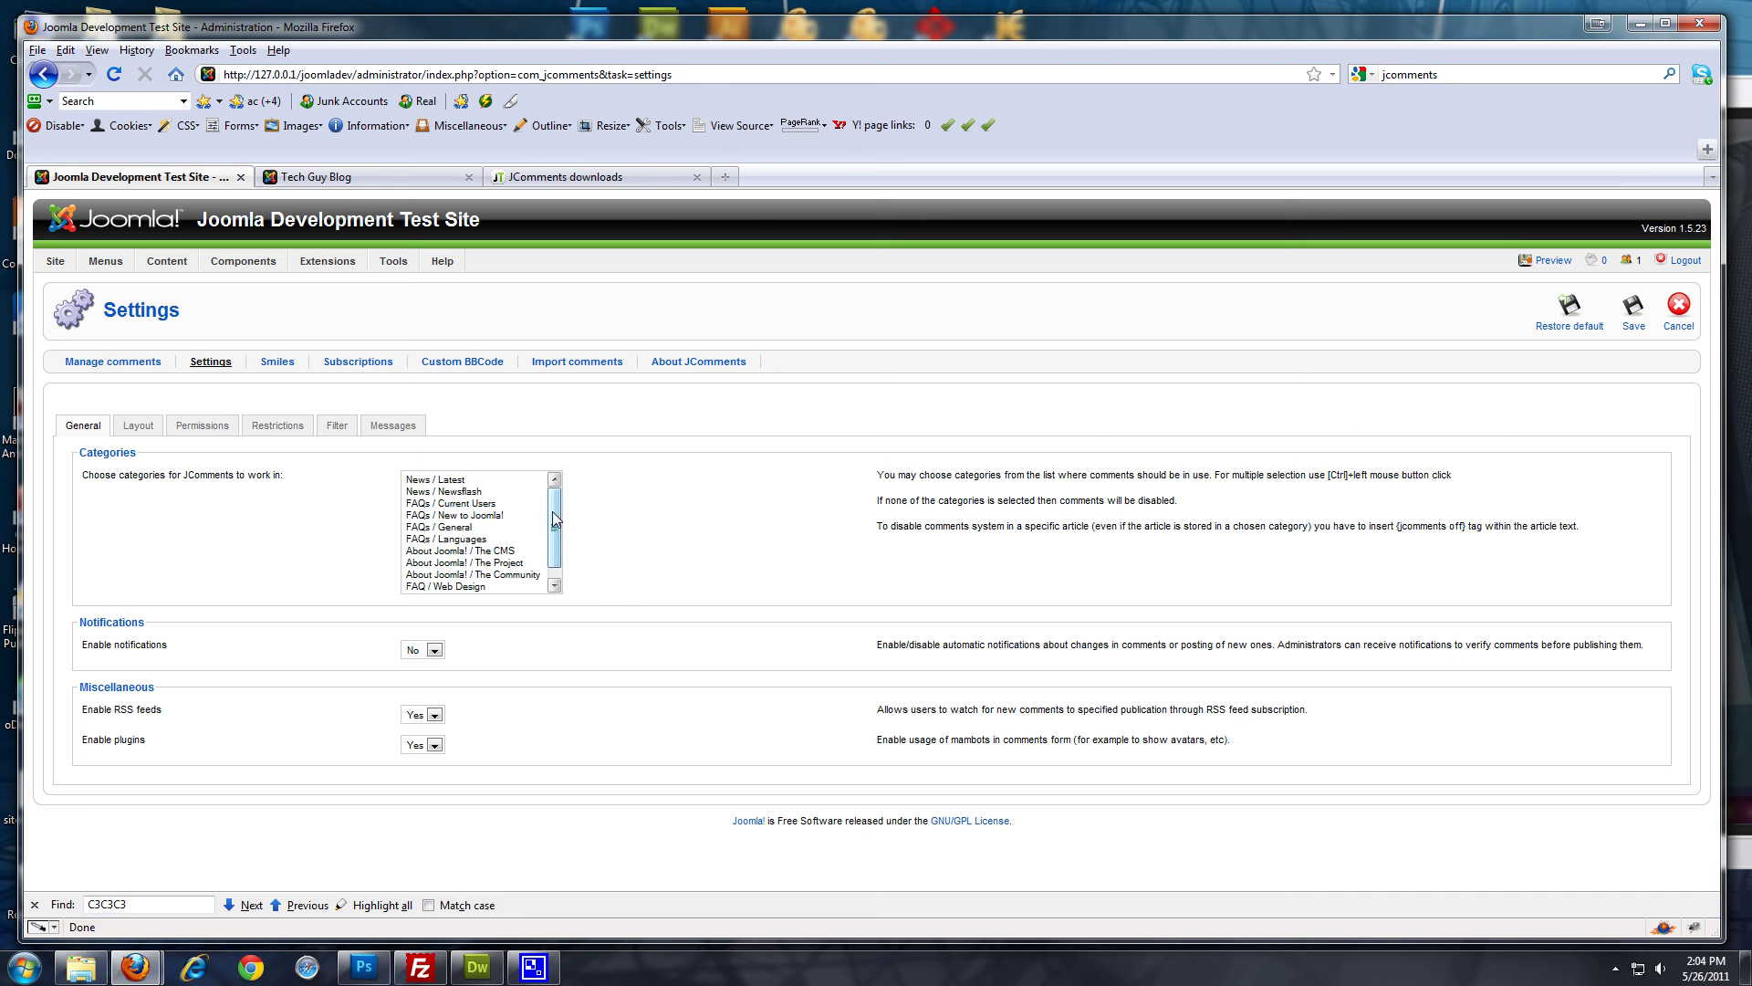
drag(553, 519, 555, 527)
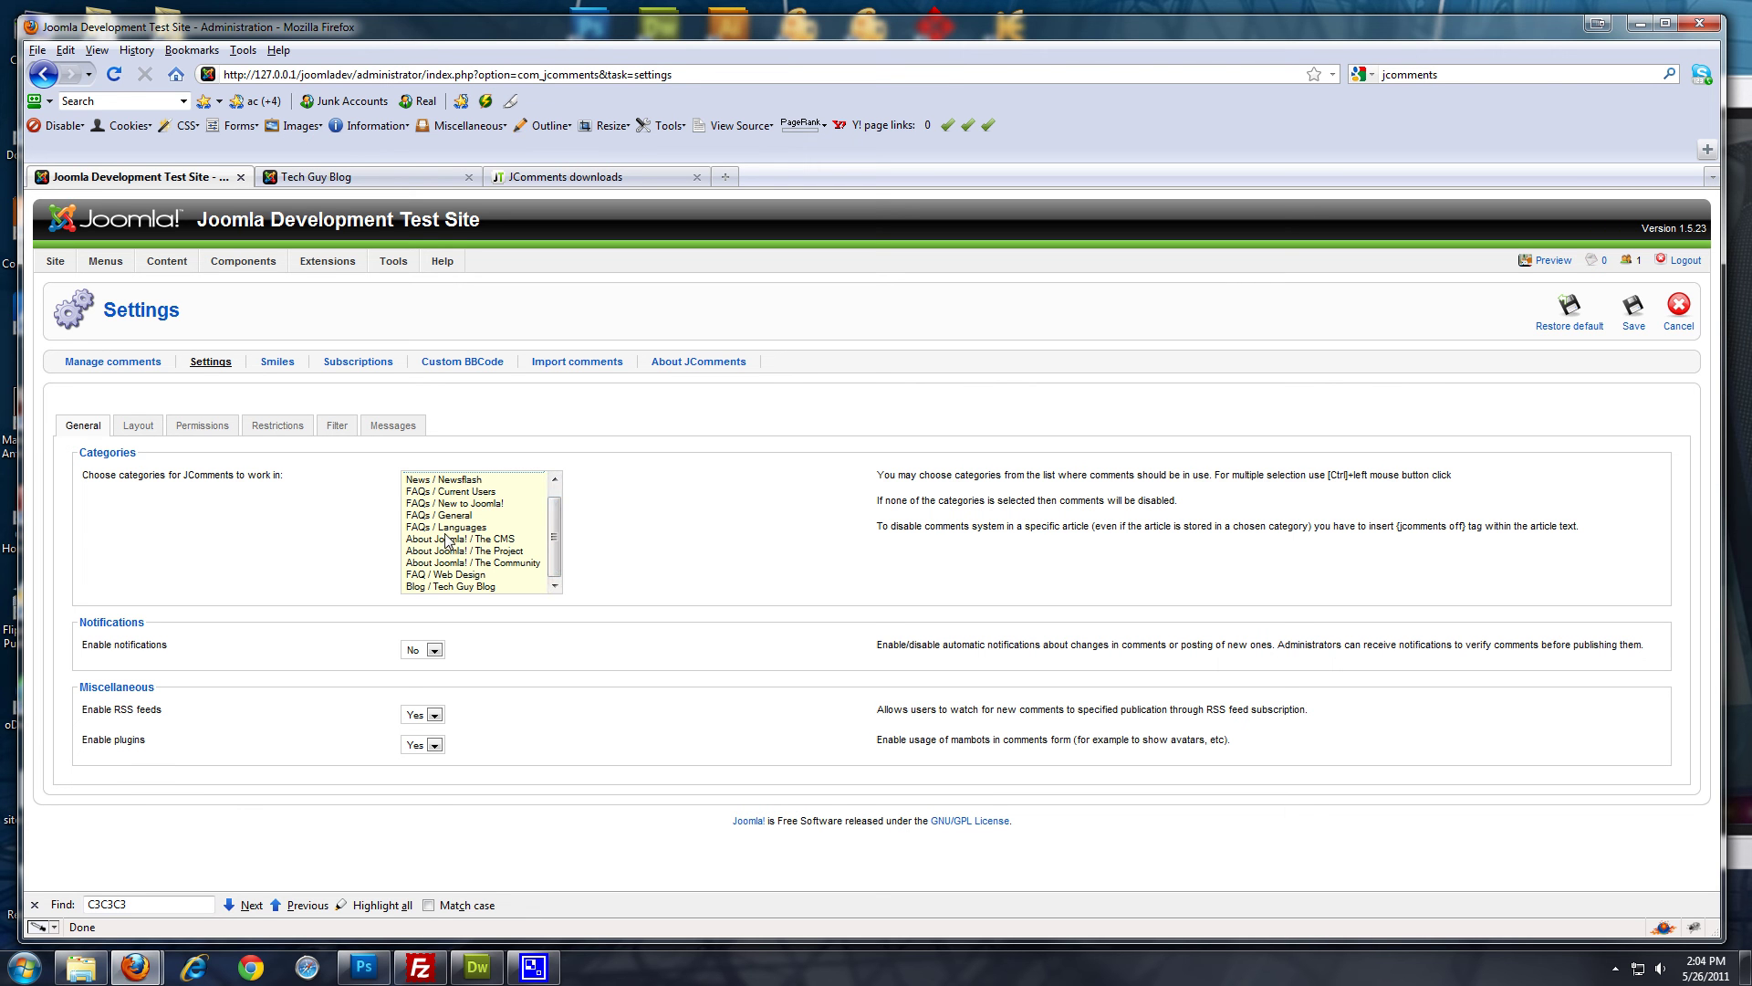
scroll(559, 504, up, 1)
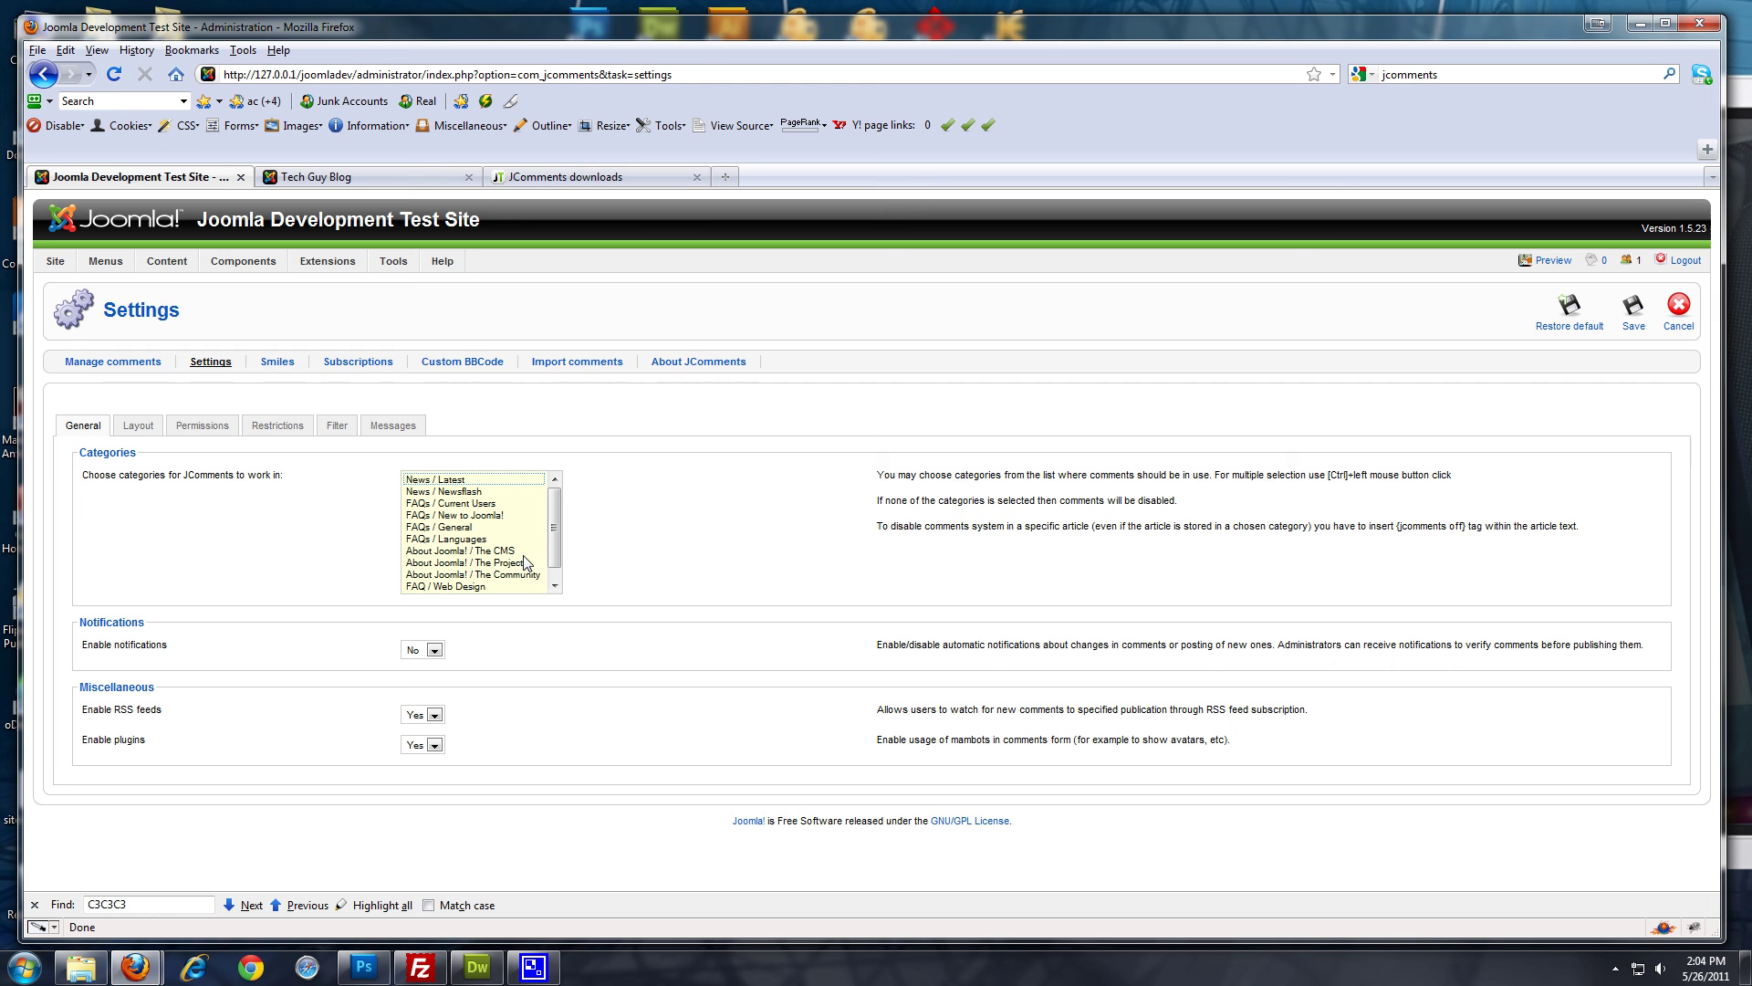
scroll(554, 543, down, 1)
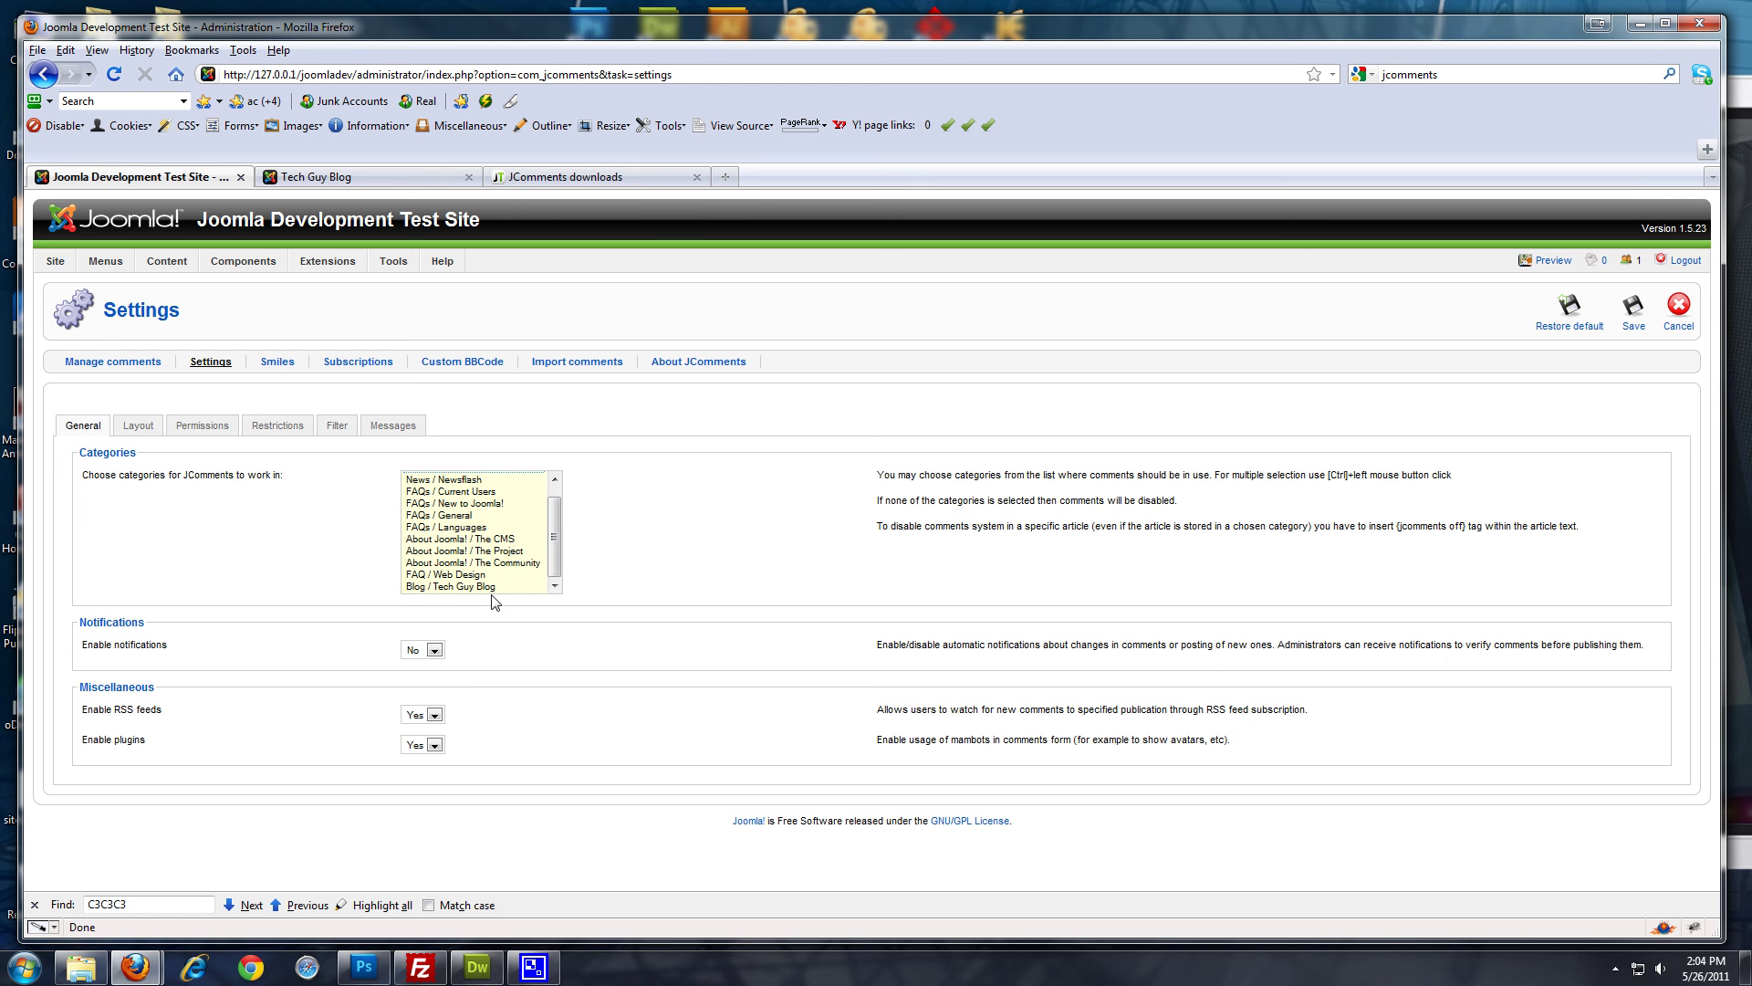
click(436, 587)
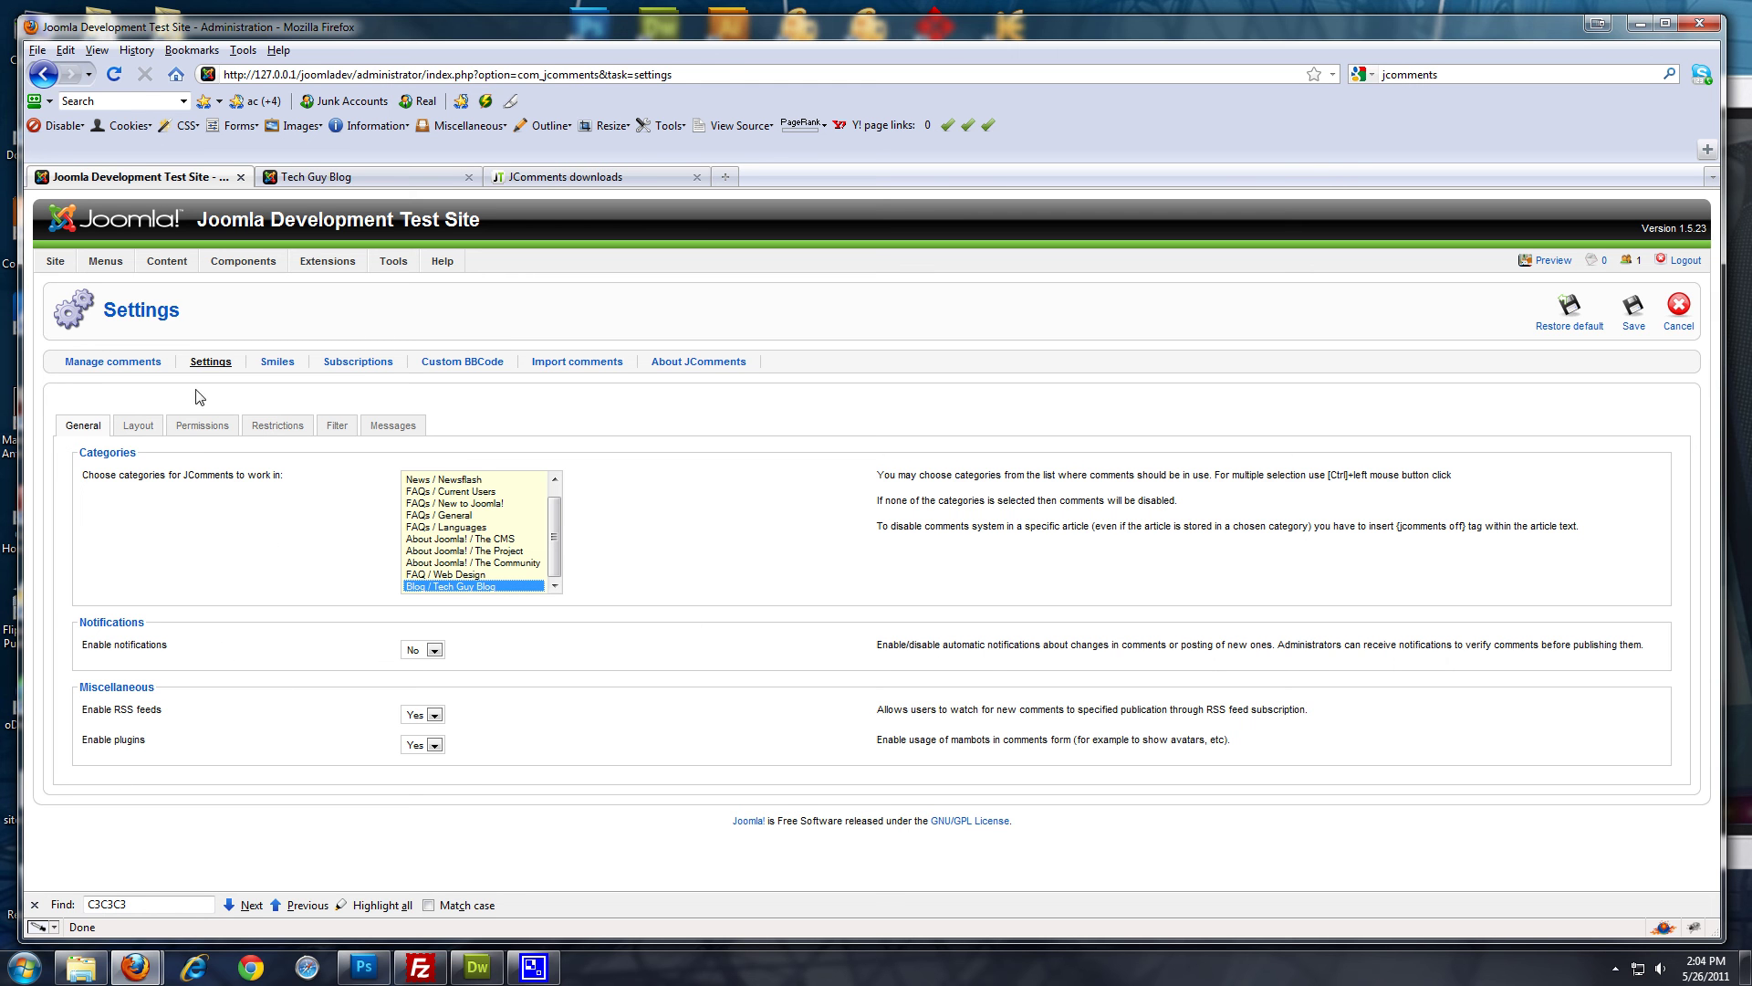
click(141, 426)
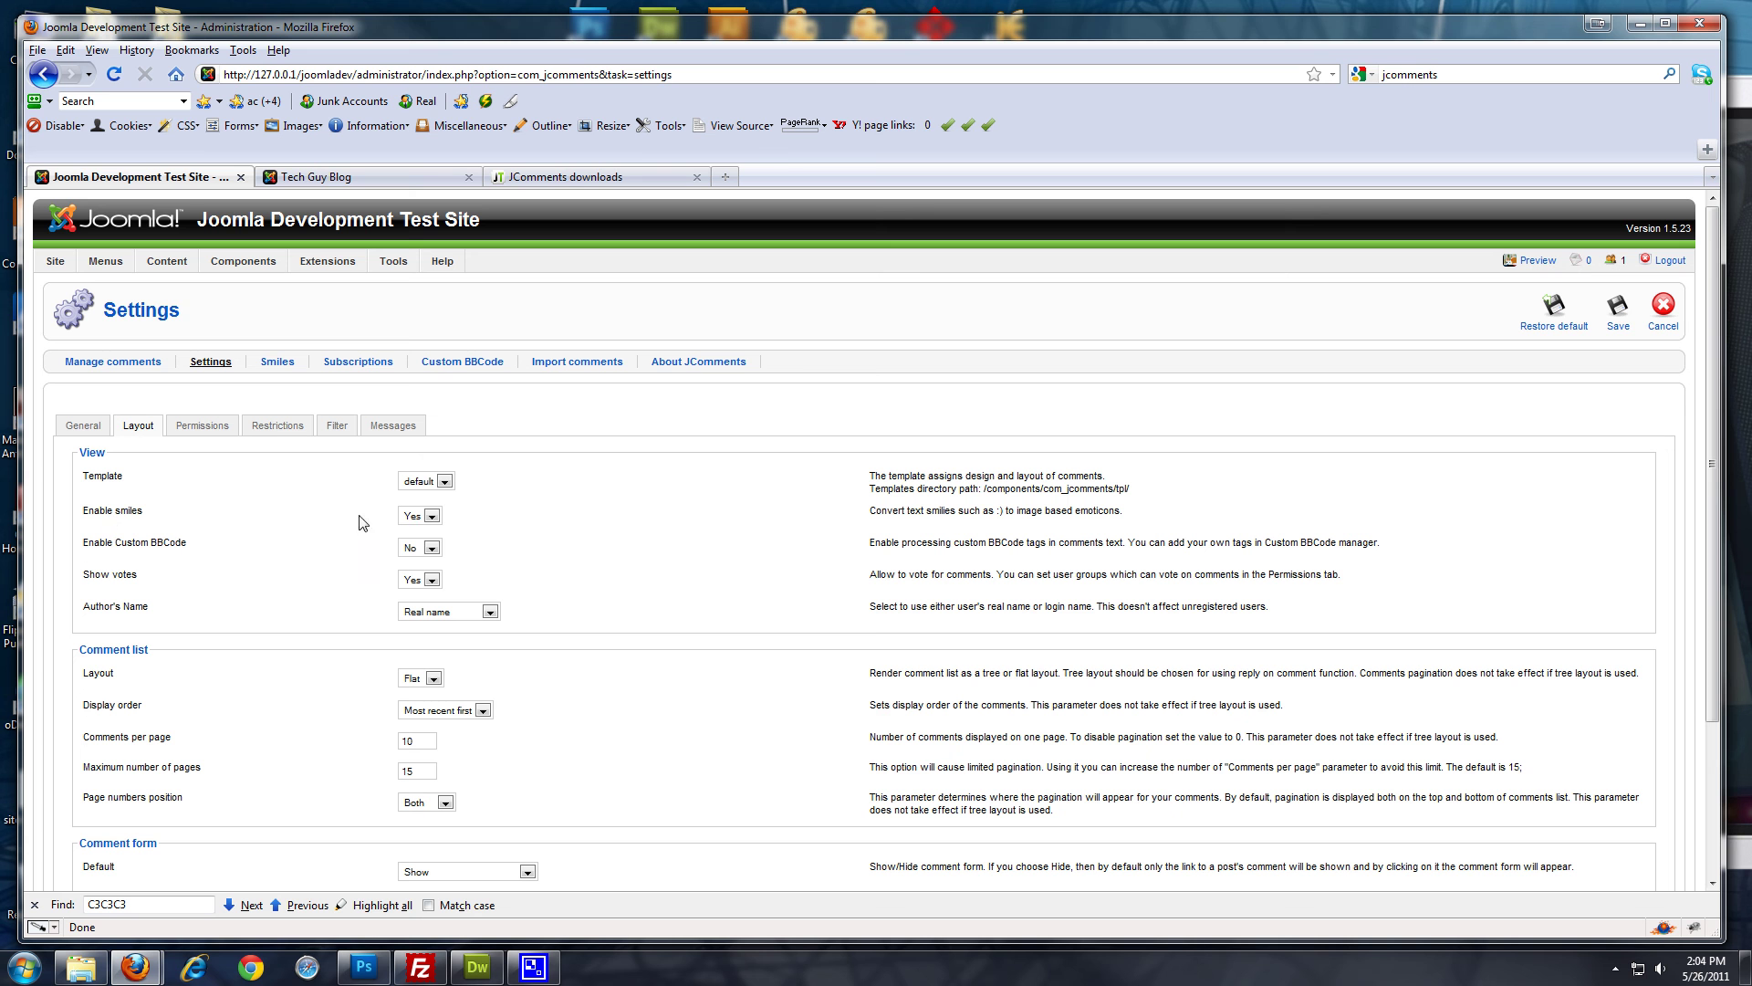
Set Enable smiles to No on the Layout tab, then view the Unregistered group's permissions
click(431, 516)
click(428, 533)
scroll(297, 643, down, 3)
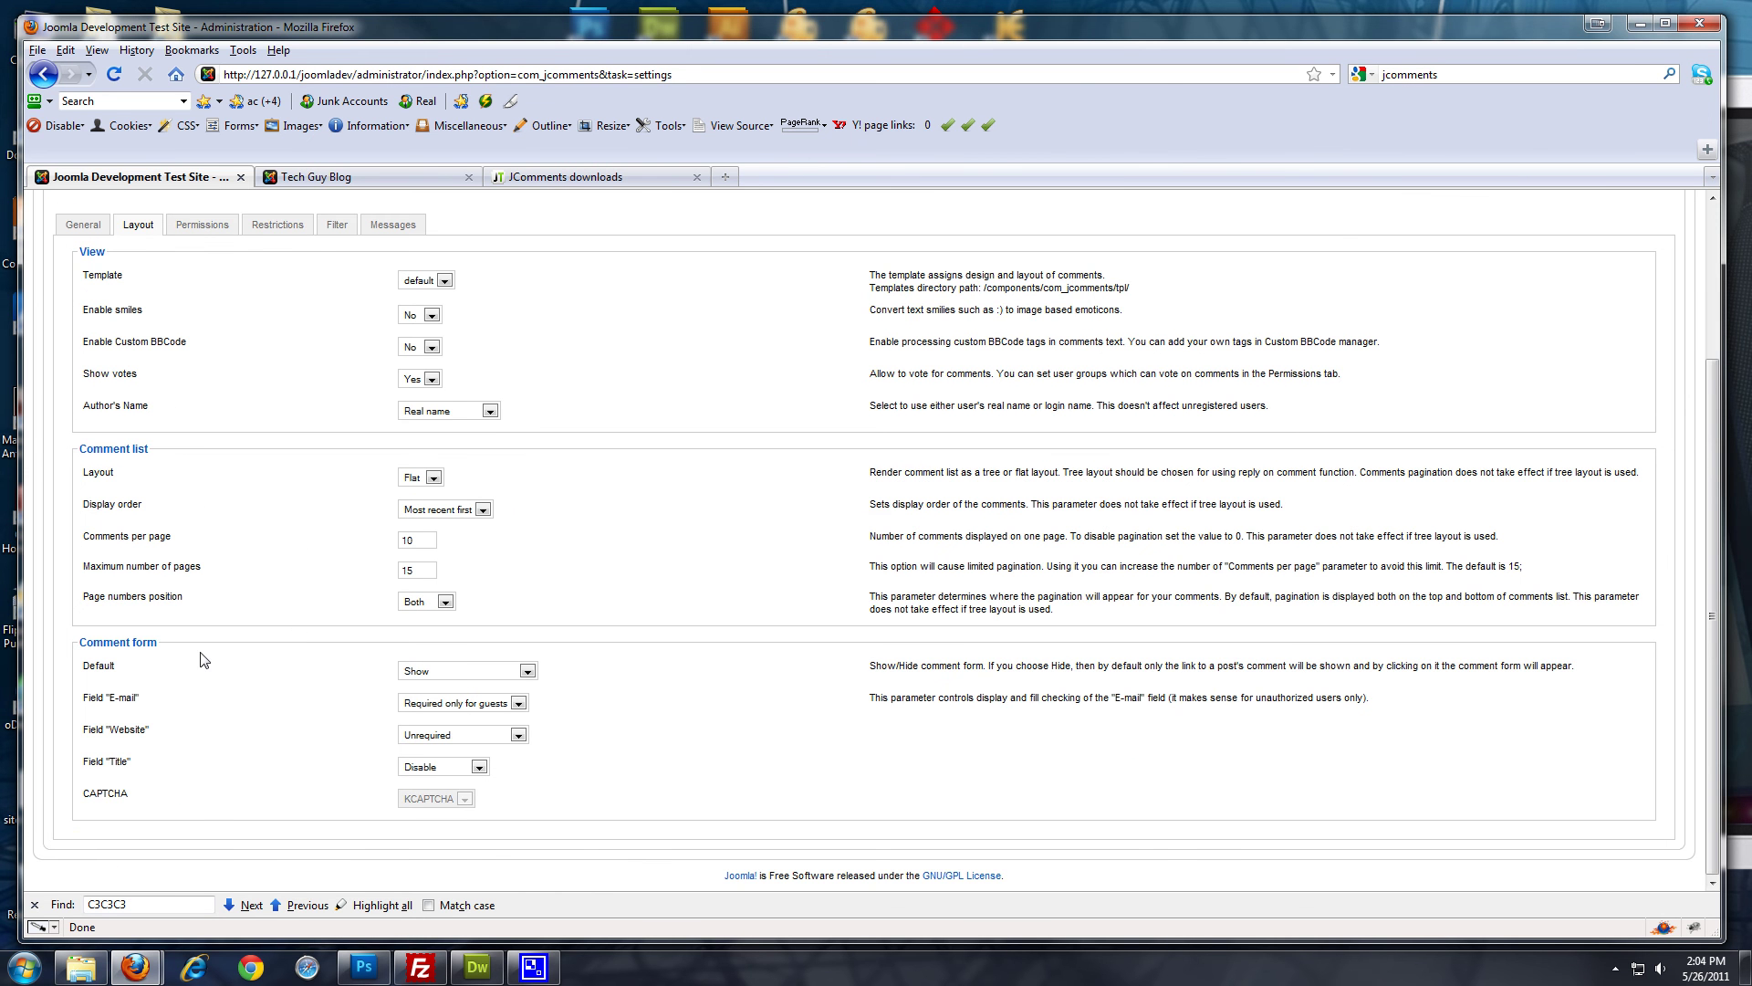
scroll(187, 702, up, 3)
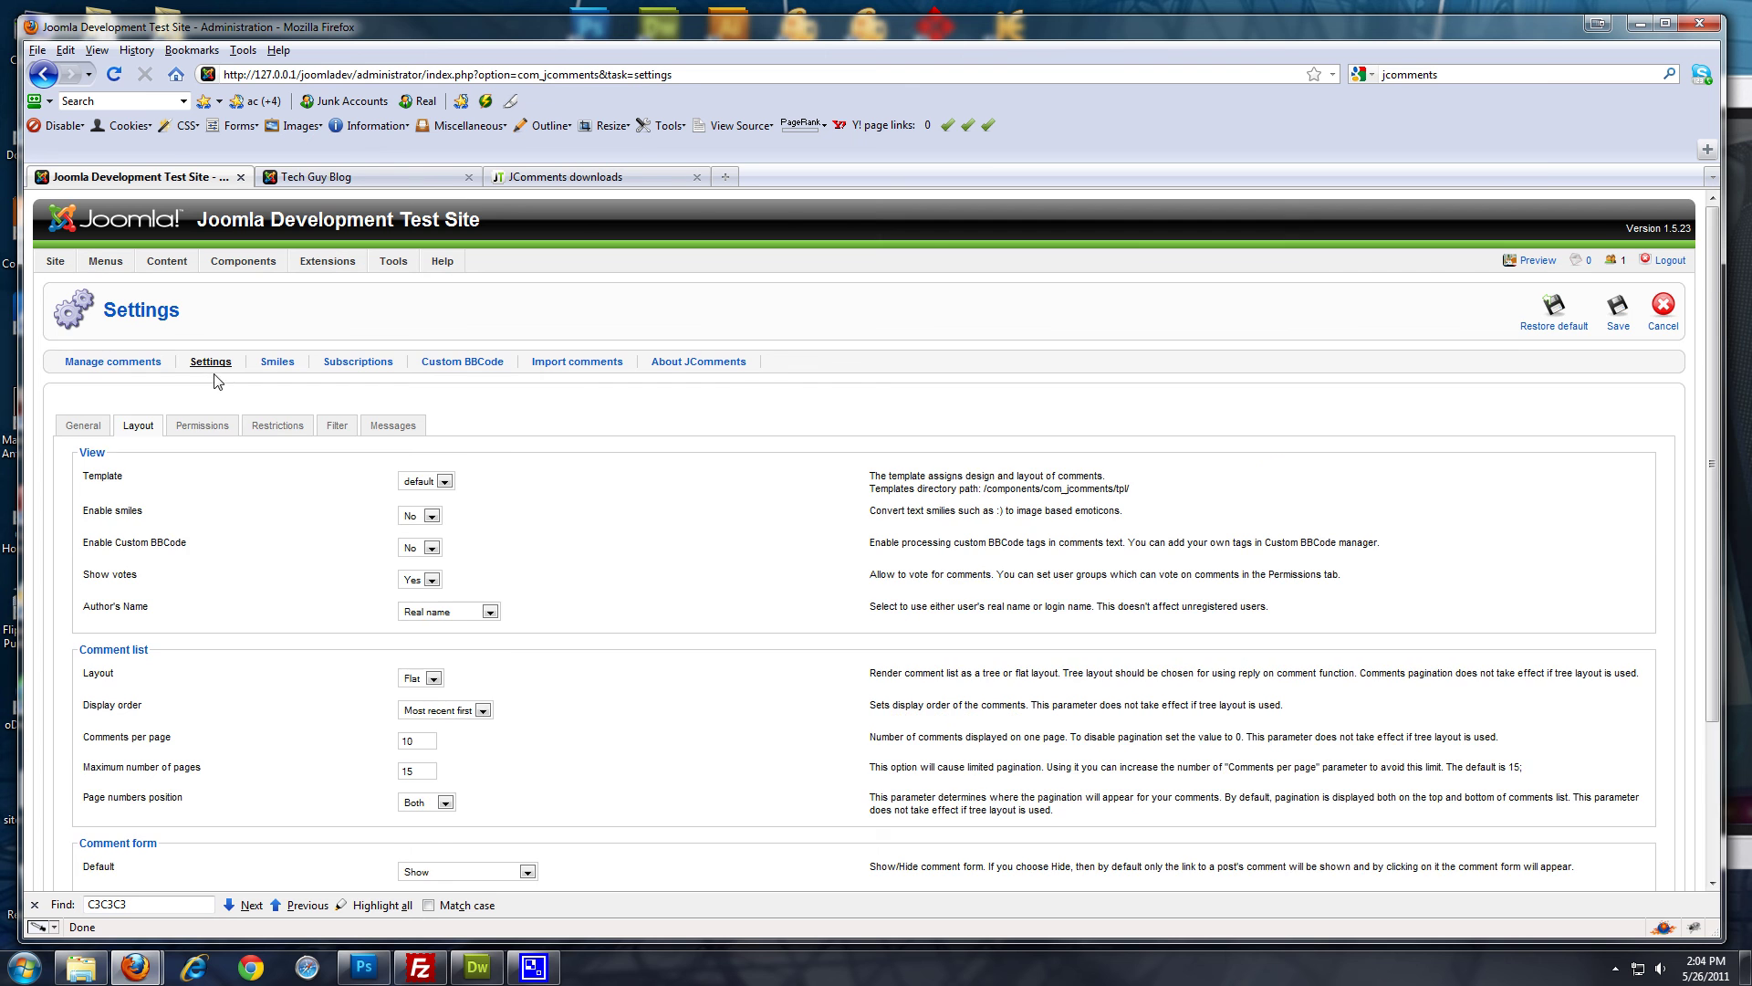
click(202, 427)
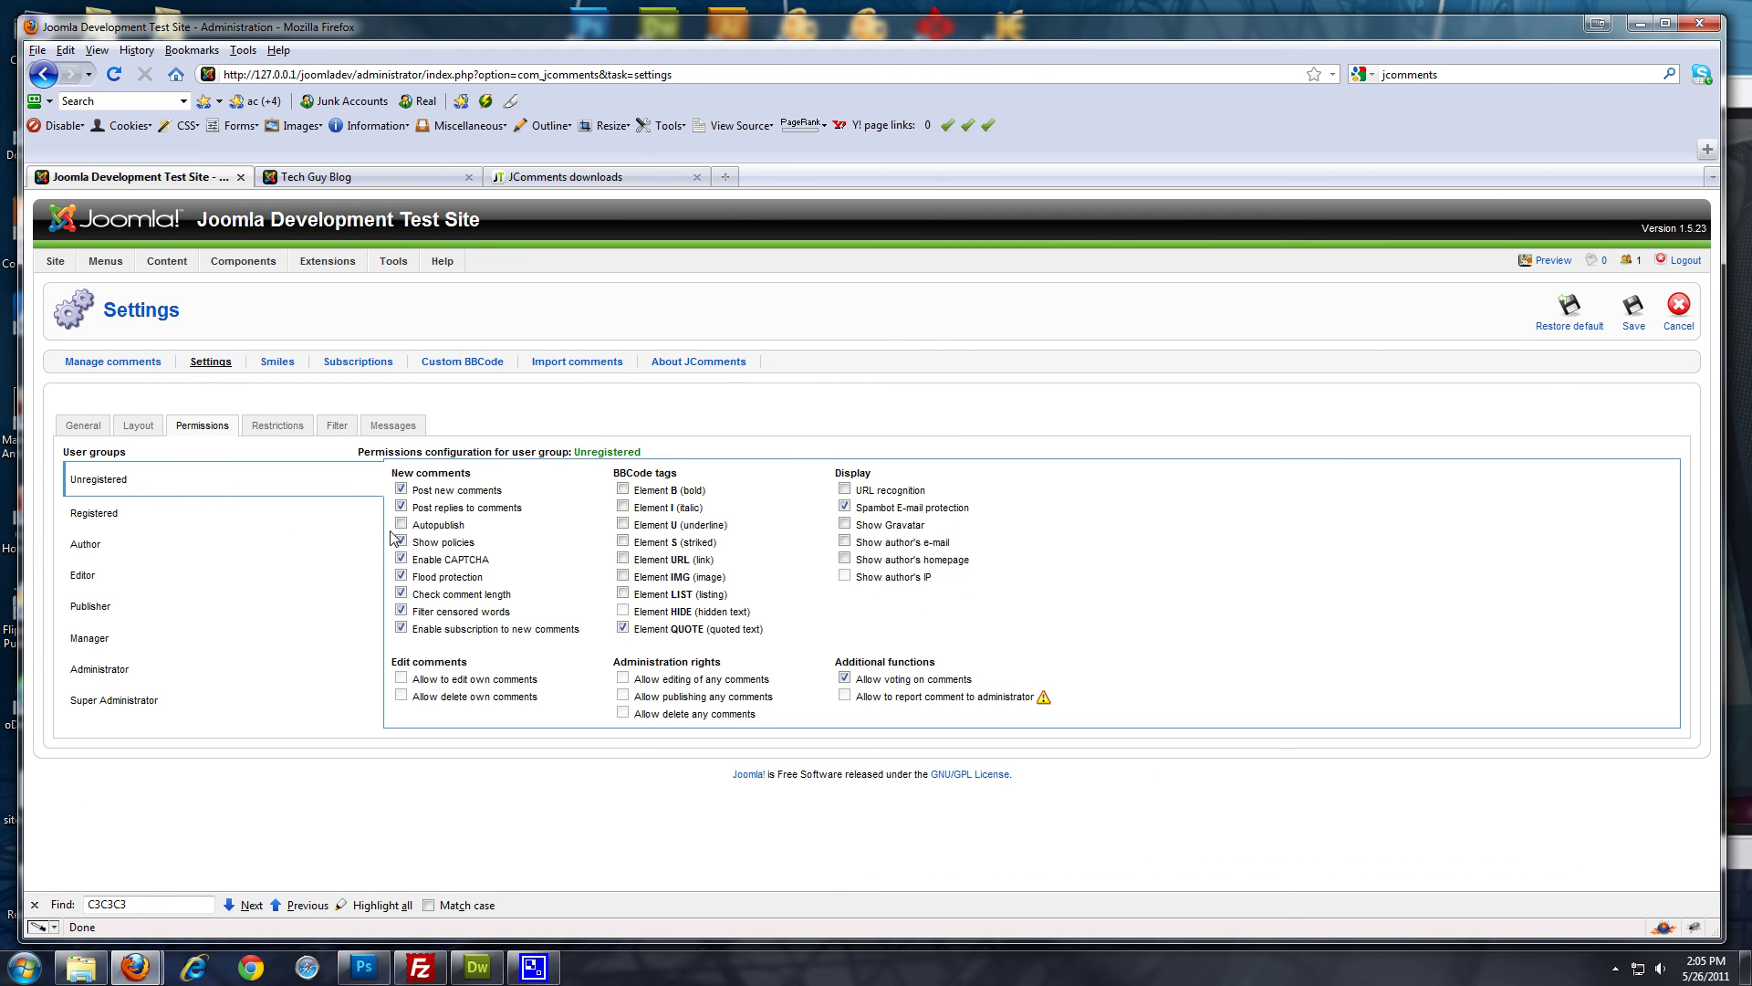
Check the Registered and Unregistered groups' comment permissions and save the JComments settings
mouse_move(428, 535)
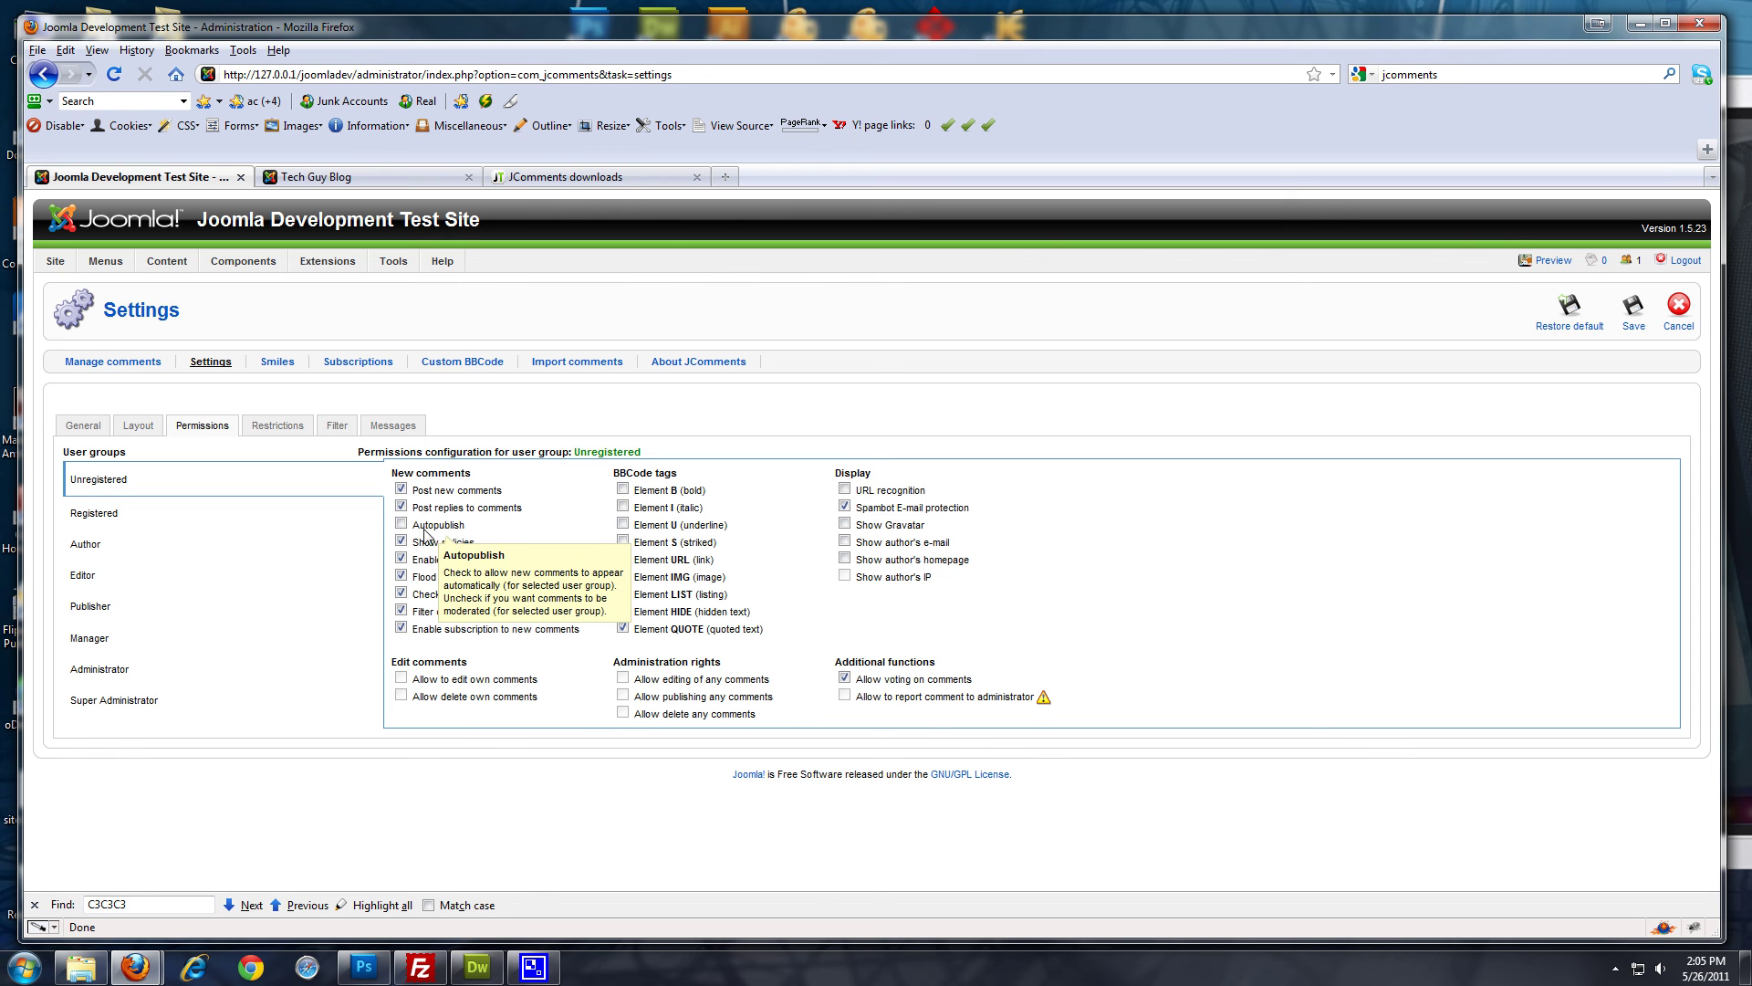
click(97, 514)
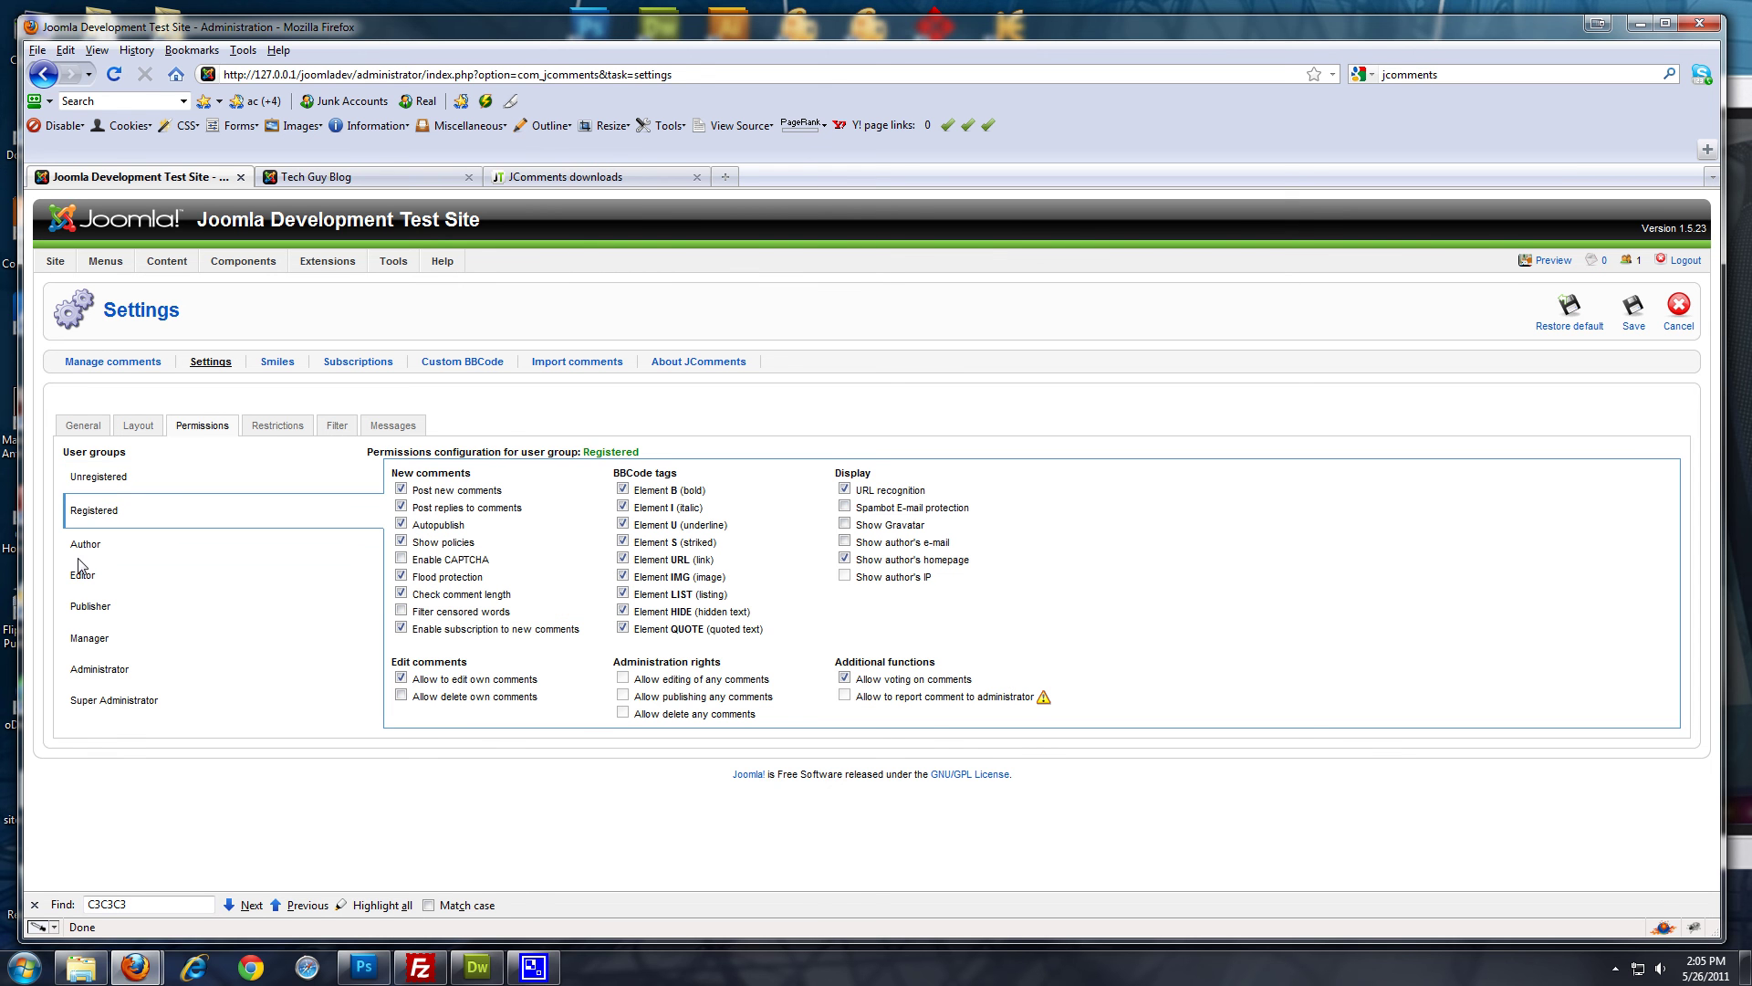
click(108, 484)
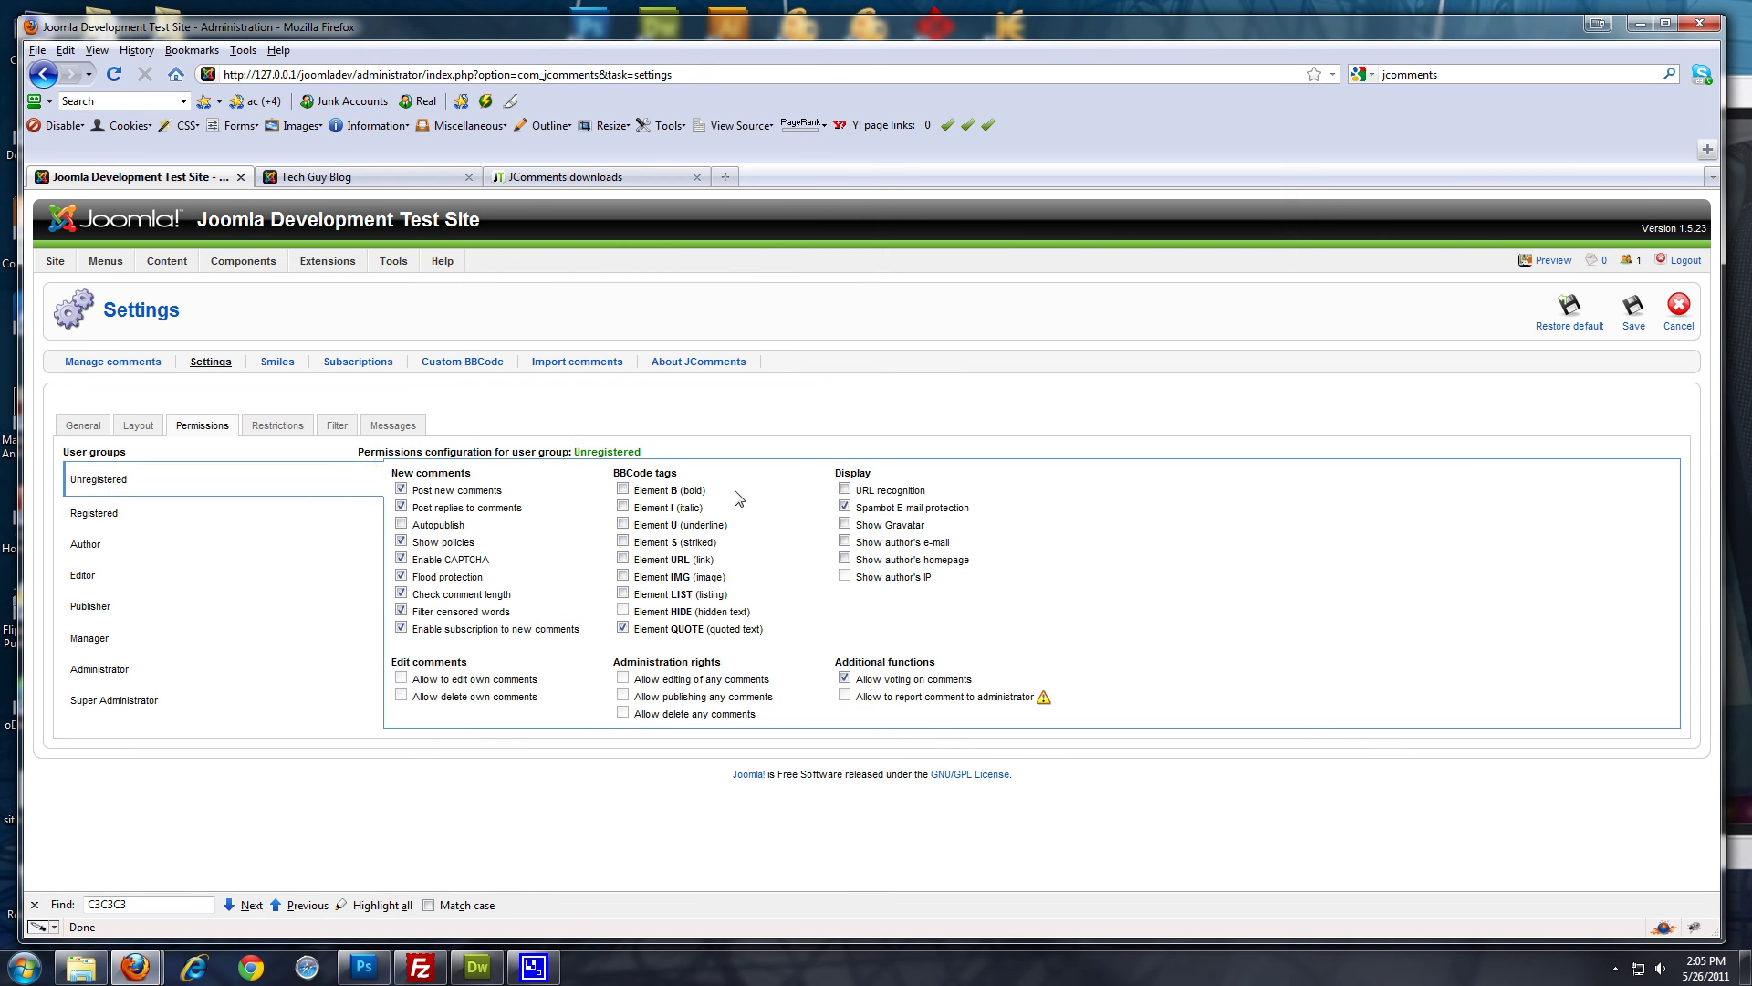
click(1633, 306)
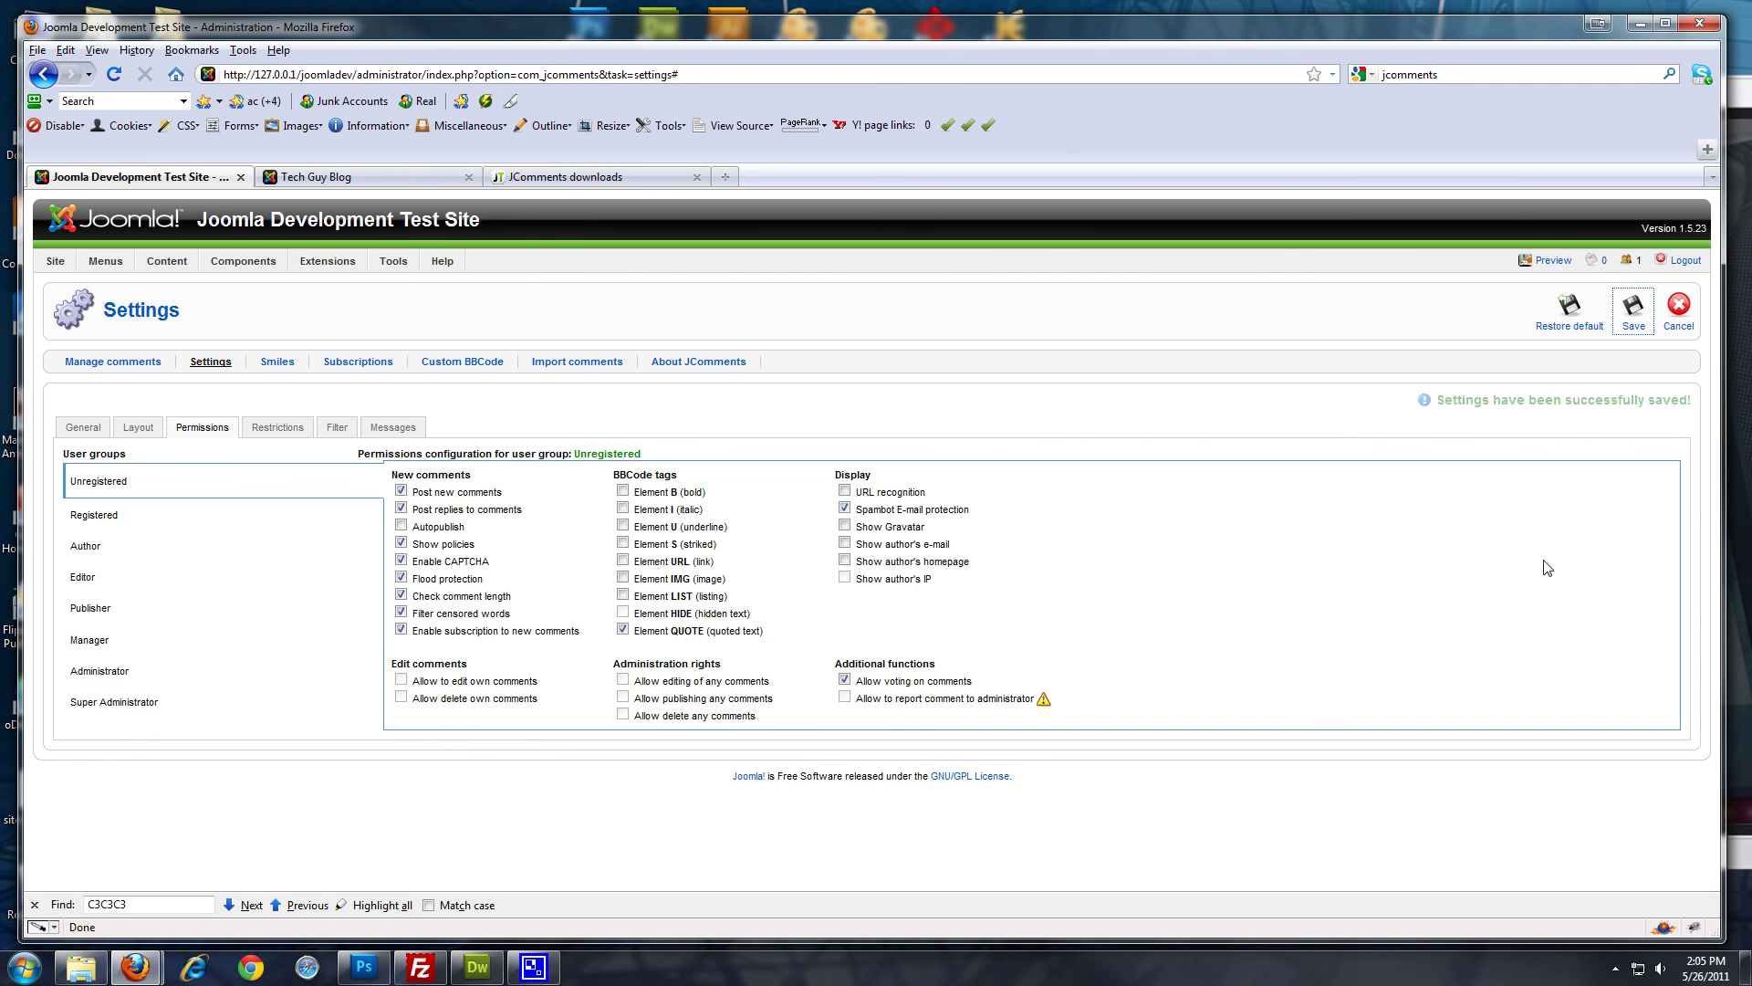
click(1633, 329)
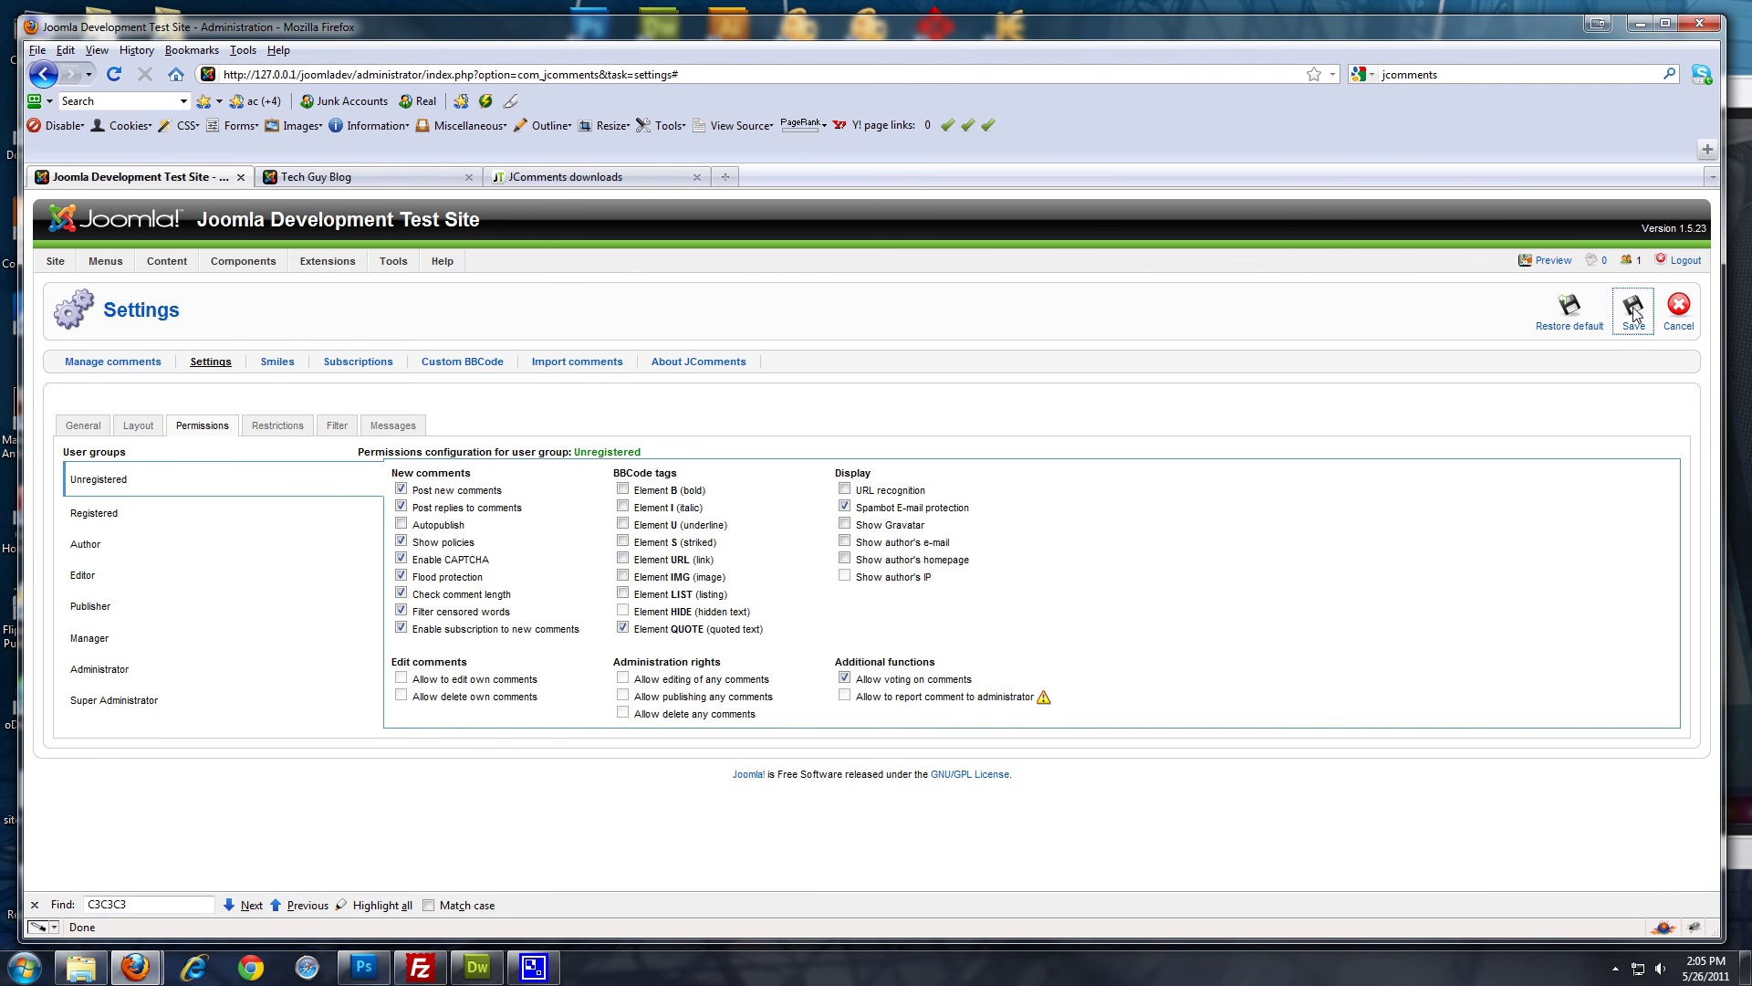
Reload the JComments settings page and save the settings once more
click(97, 50)
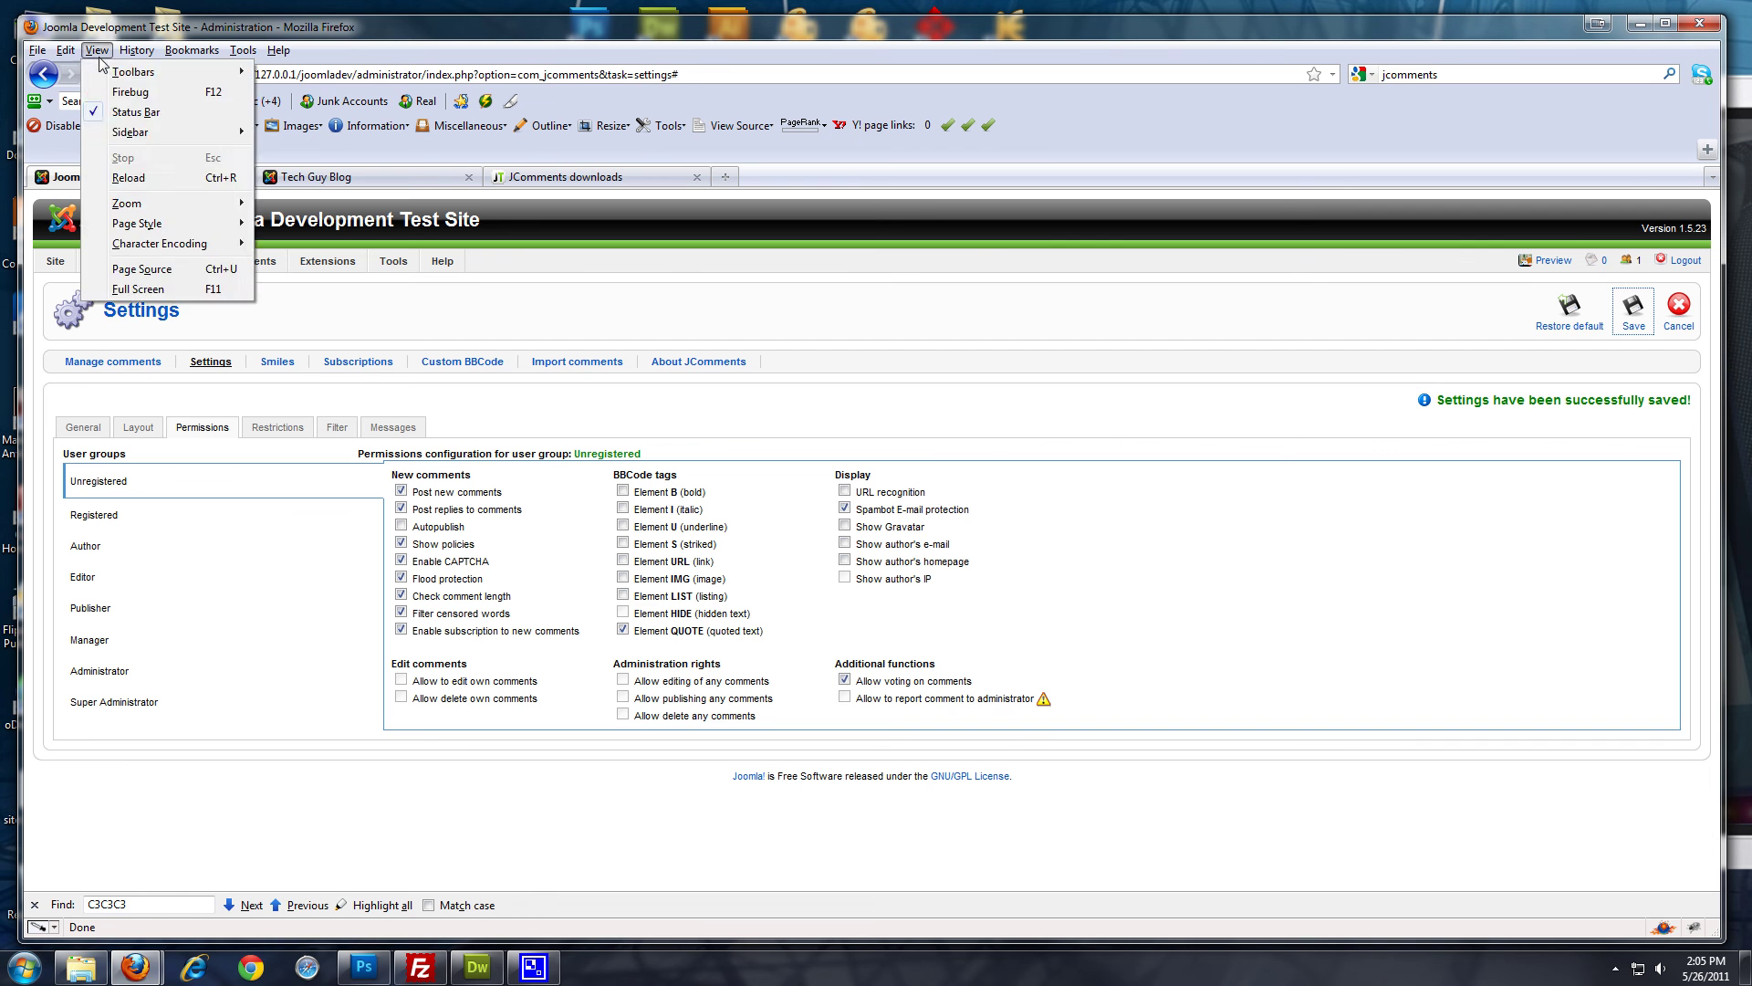
click(137, 50)
click(103, 84)
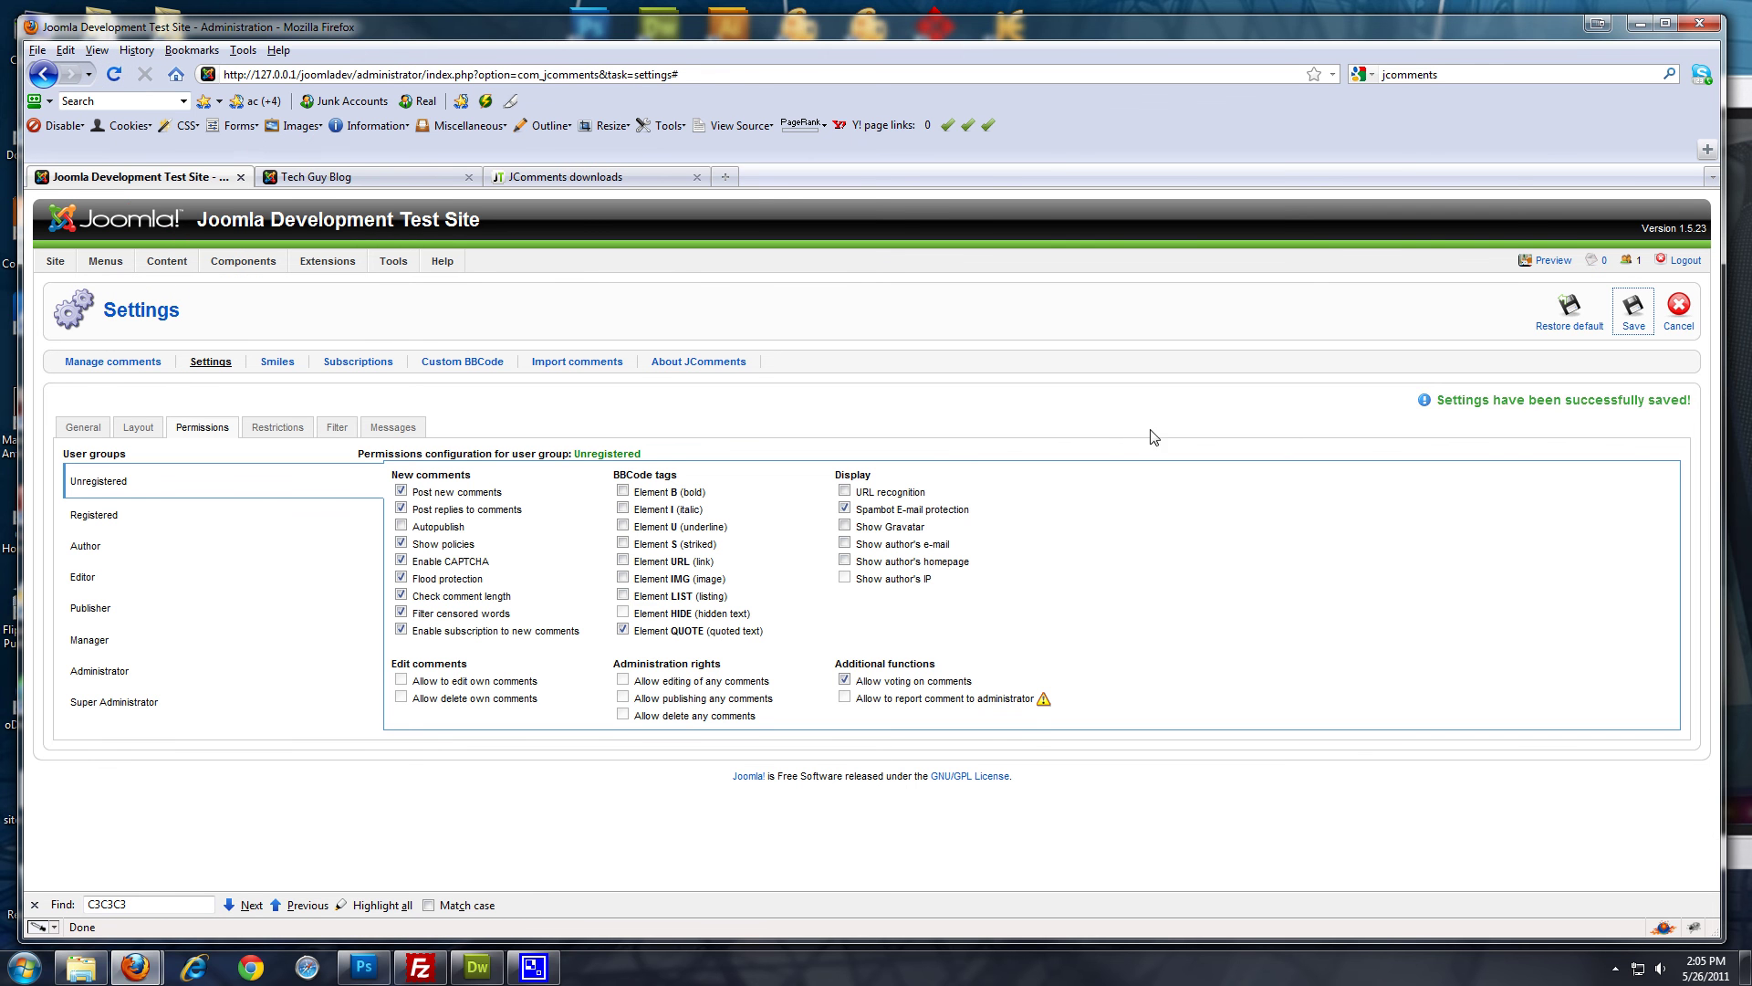
click(116, 76)
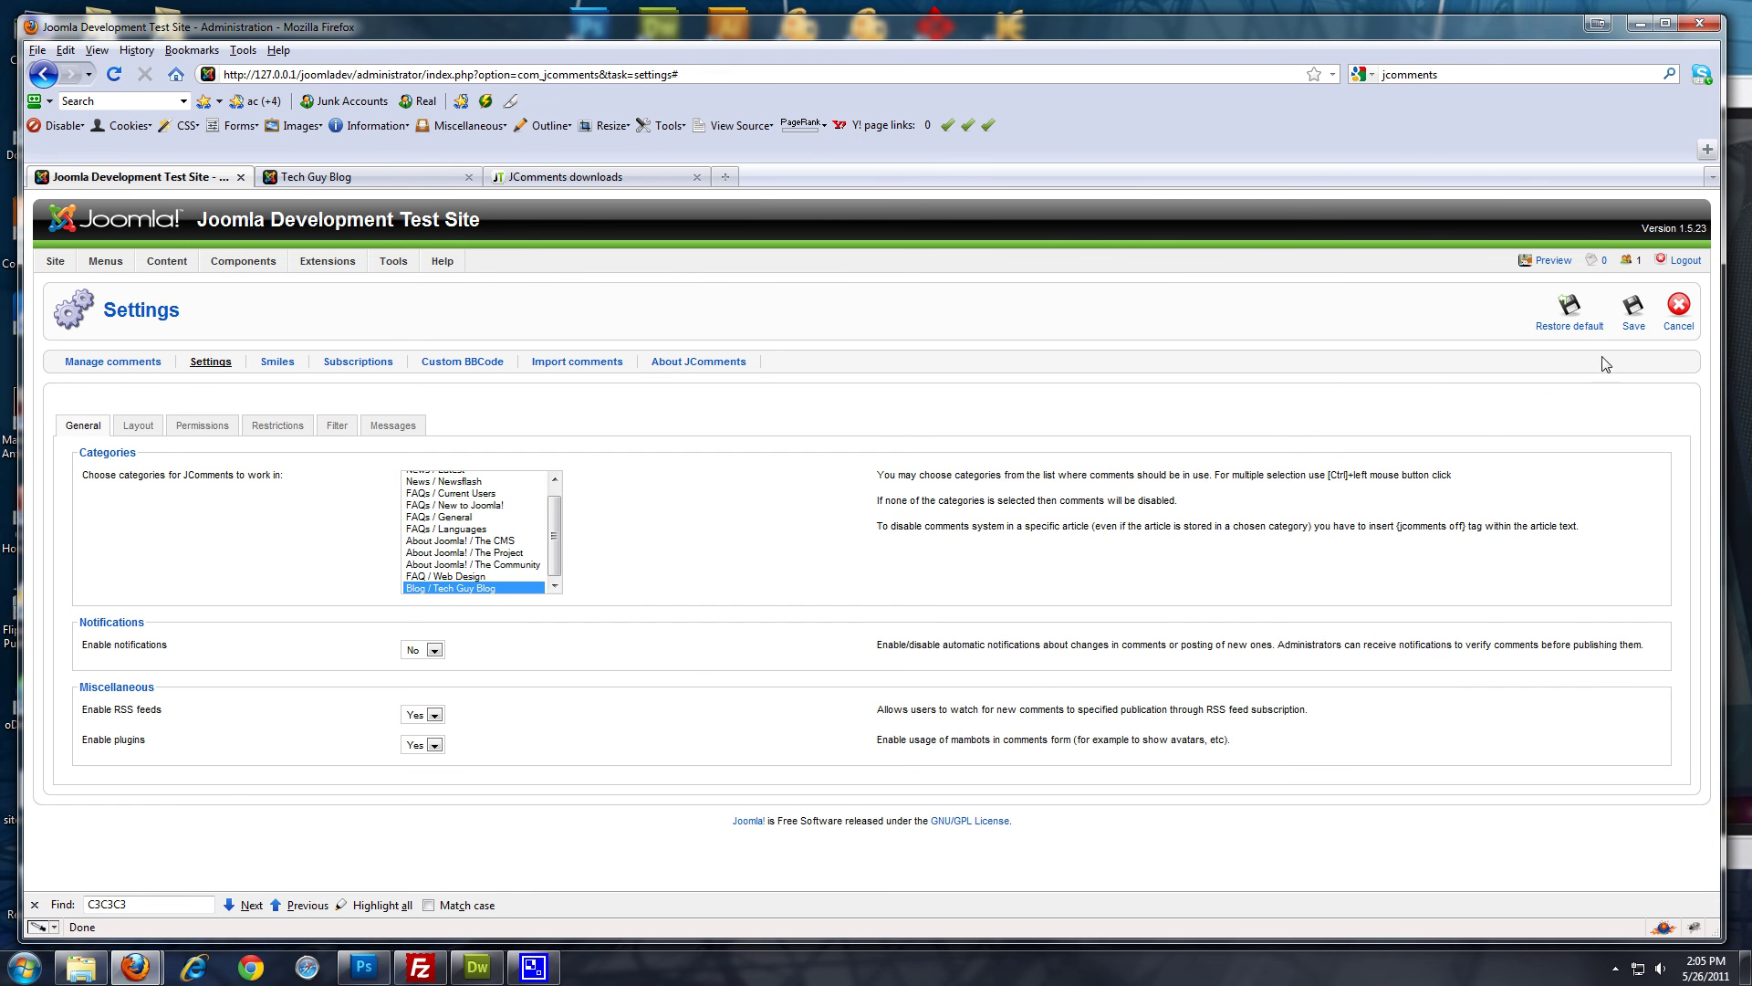
click(1633, 310)
Reload the Tech Guy Blog and follow 'Add new comment' under Blog post 1
mouse_move(262, 266)
click(351, 177)
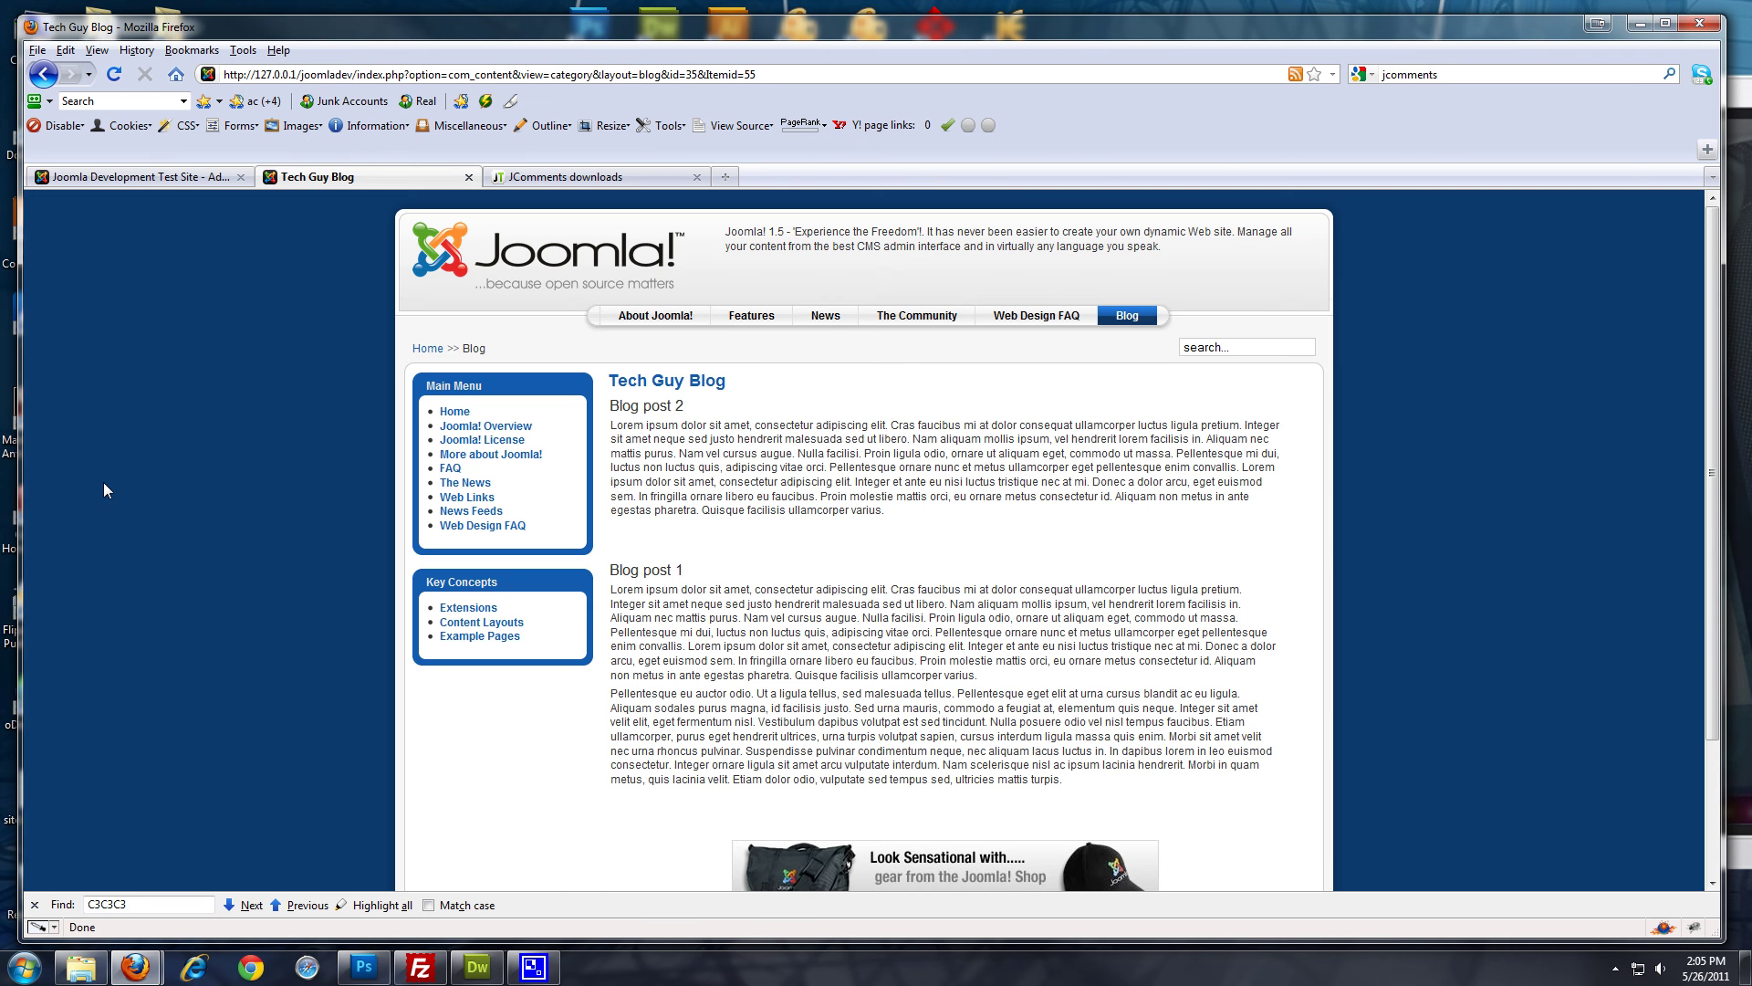
click(113, 74)
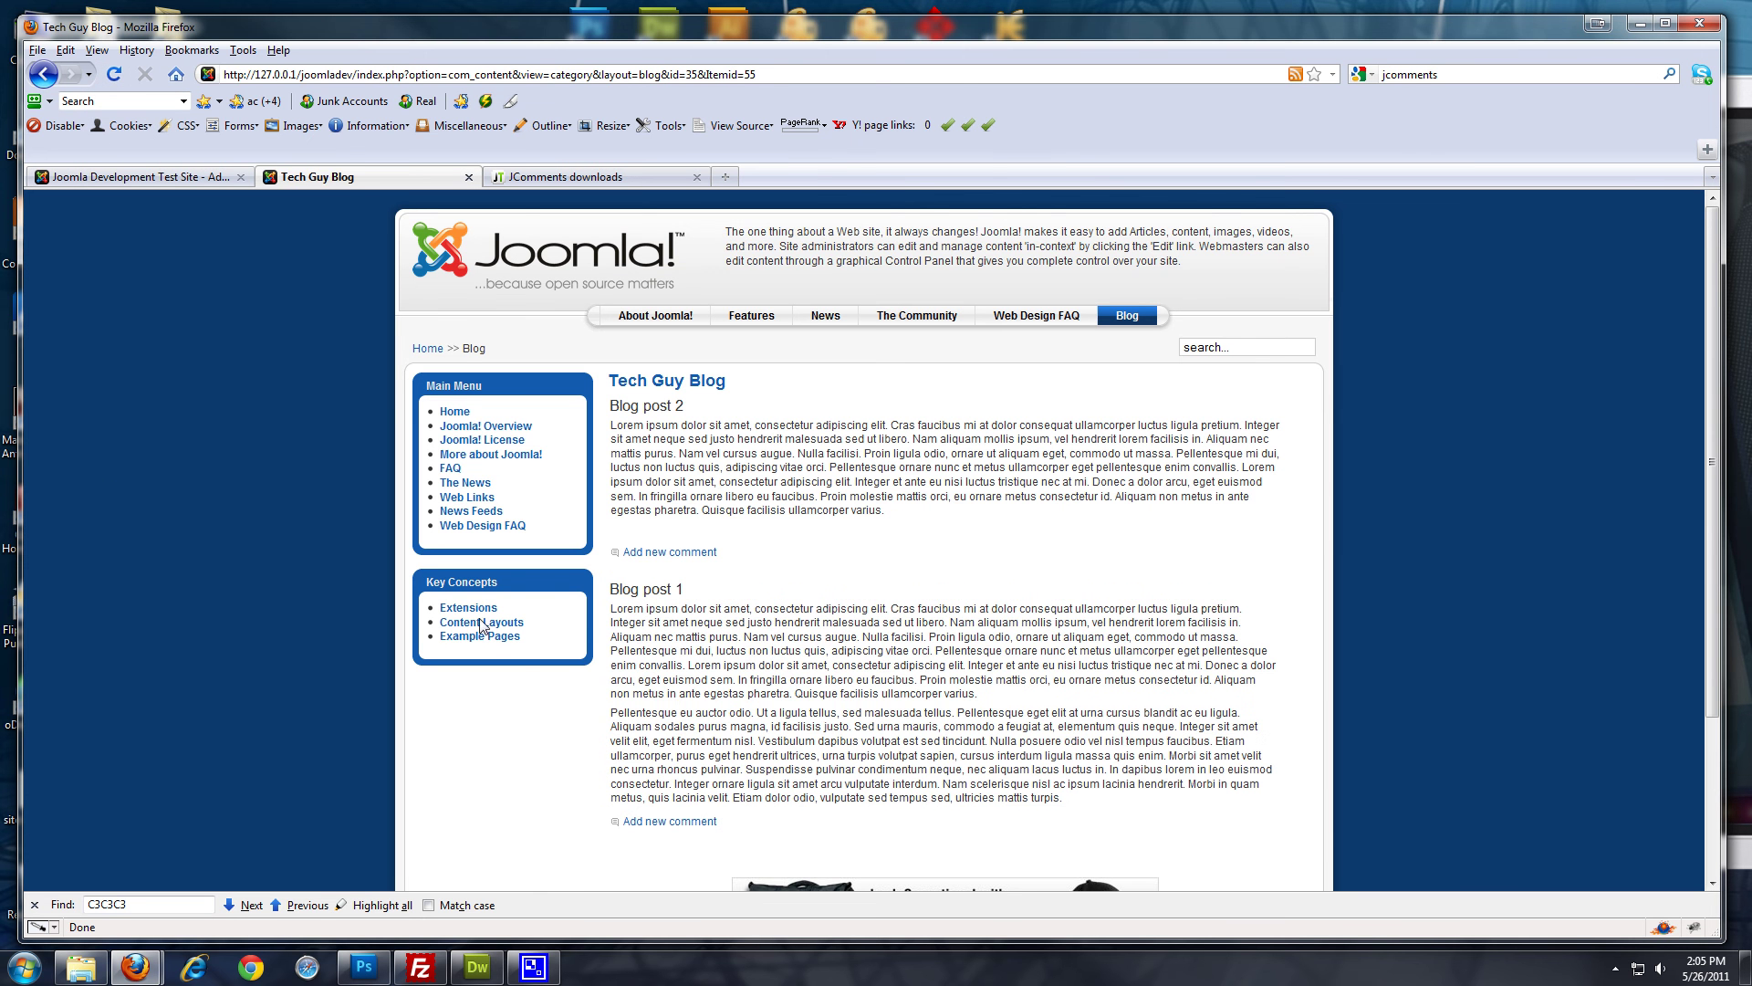
scroll(675, 566, down, 3)
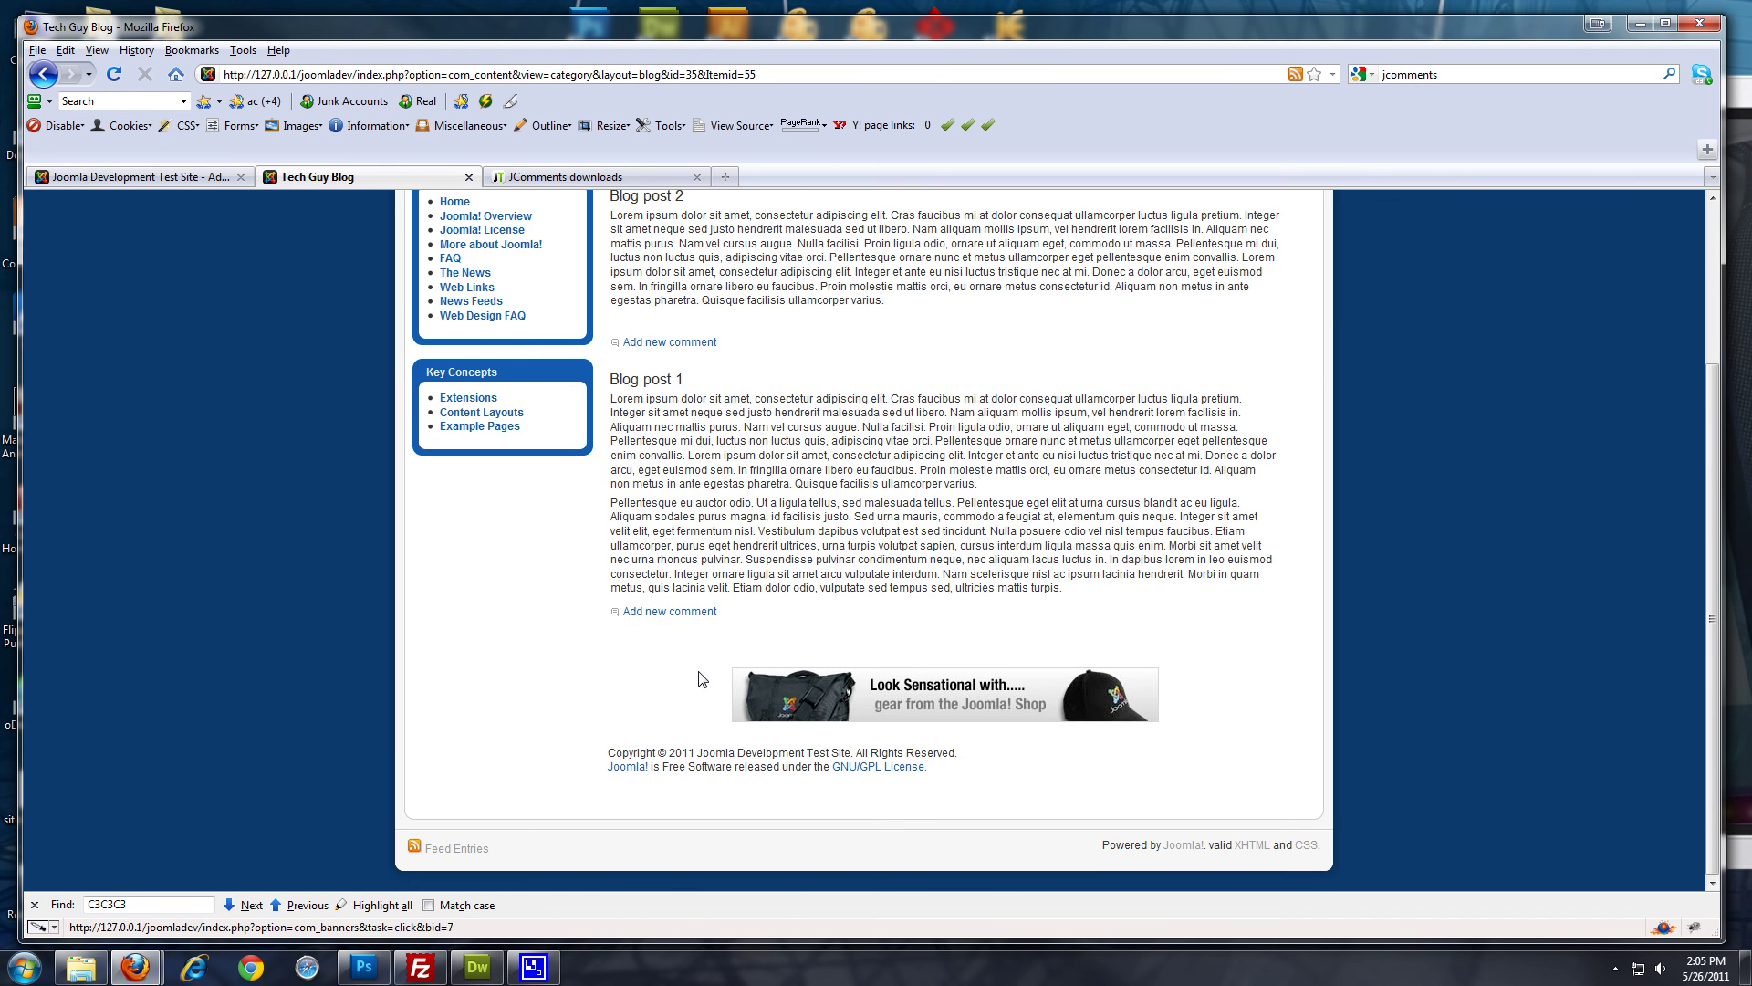
click(686, 611)
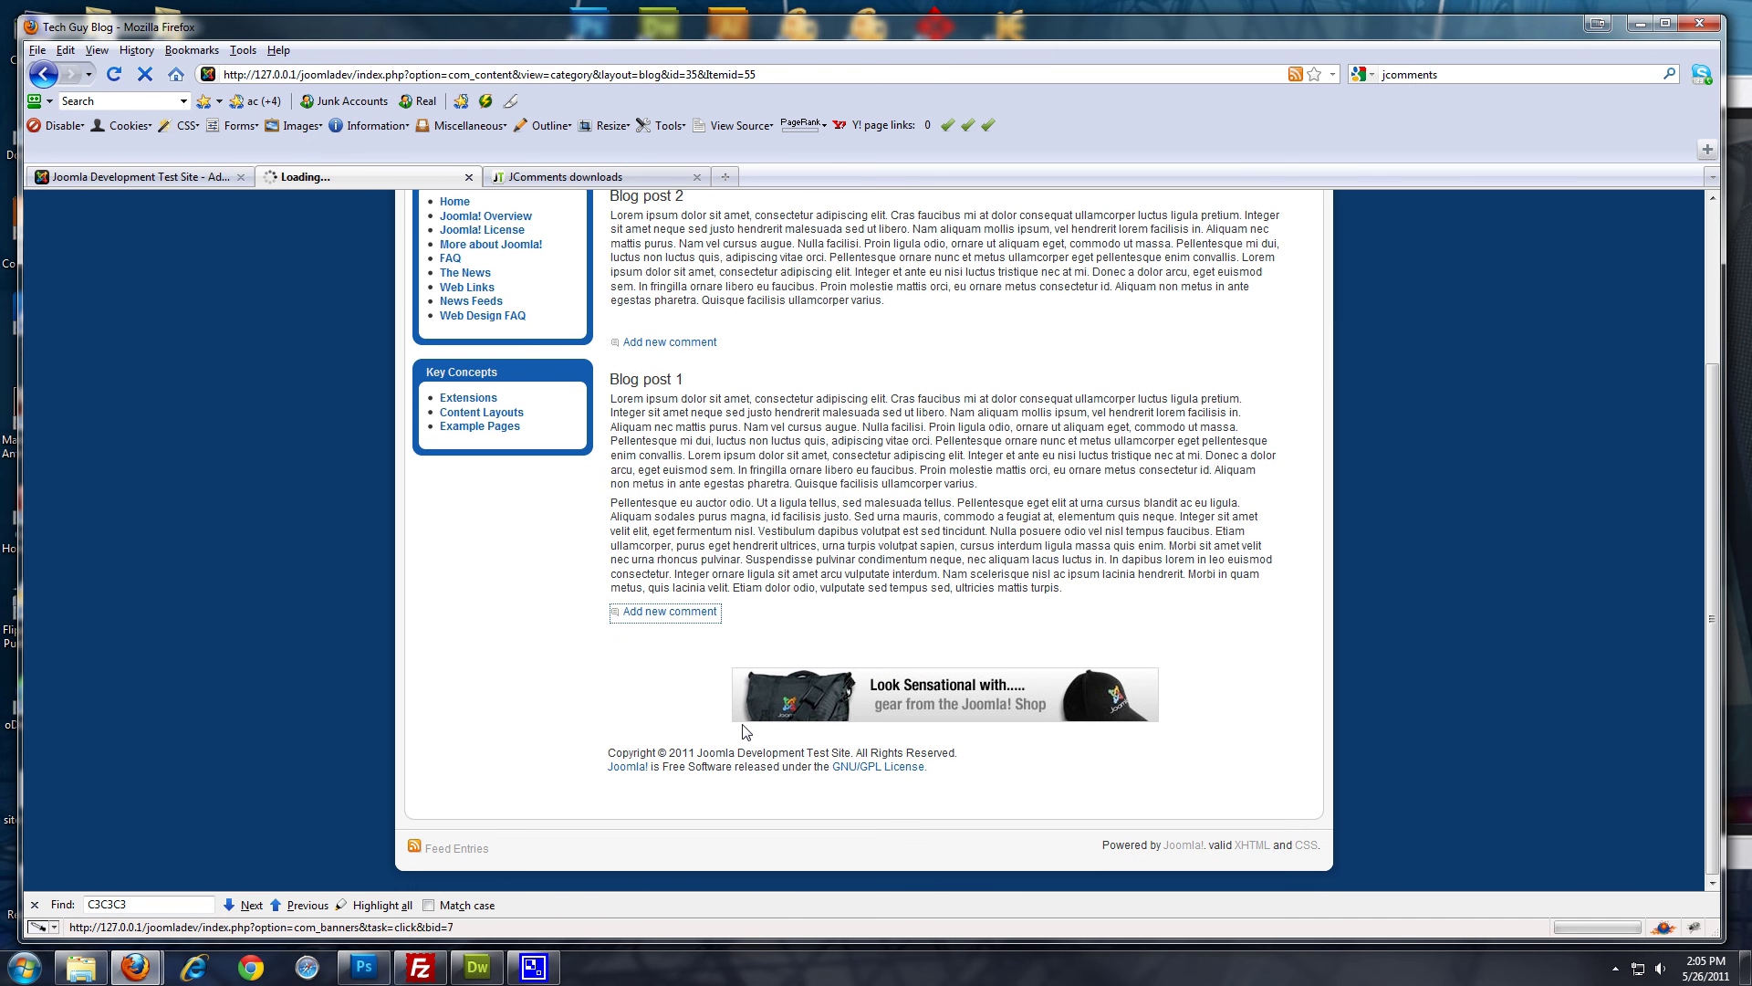
Look over Blog post 1 and its comment form's text, Name and E-mail fields
scroll(559, 673, up, 5)
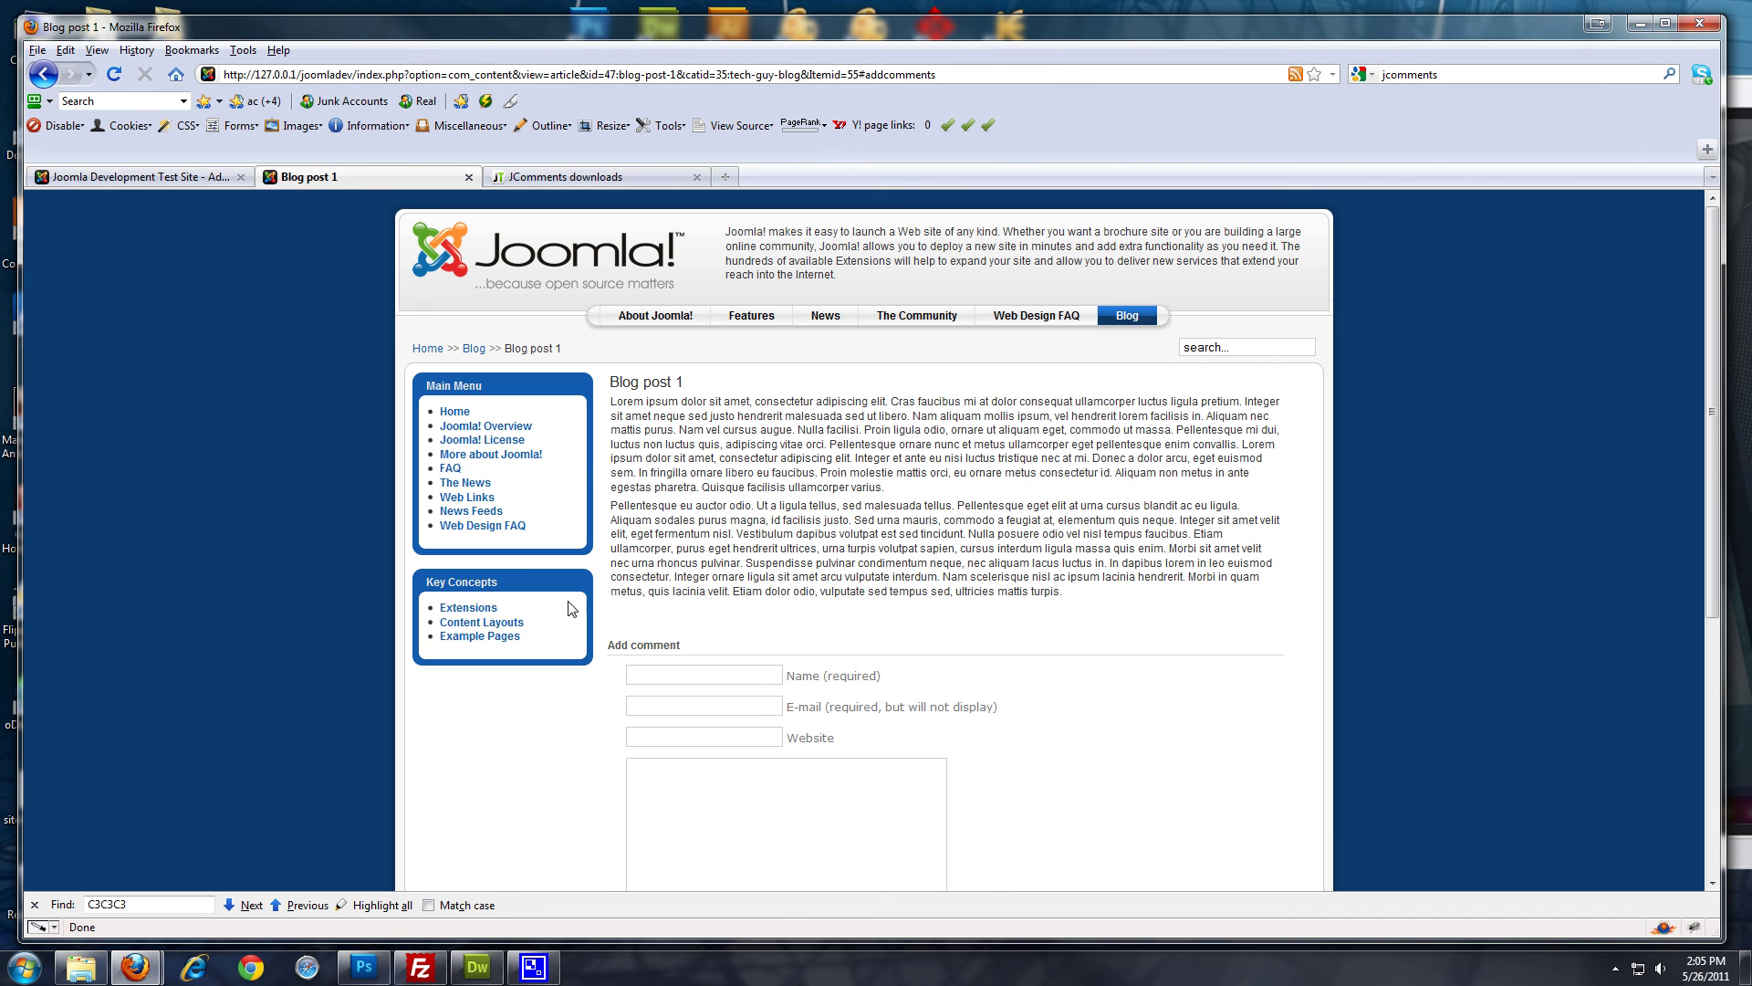
drag(618, 383, 1048, 568)
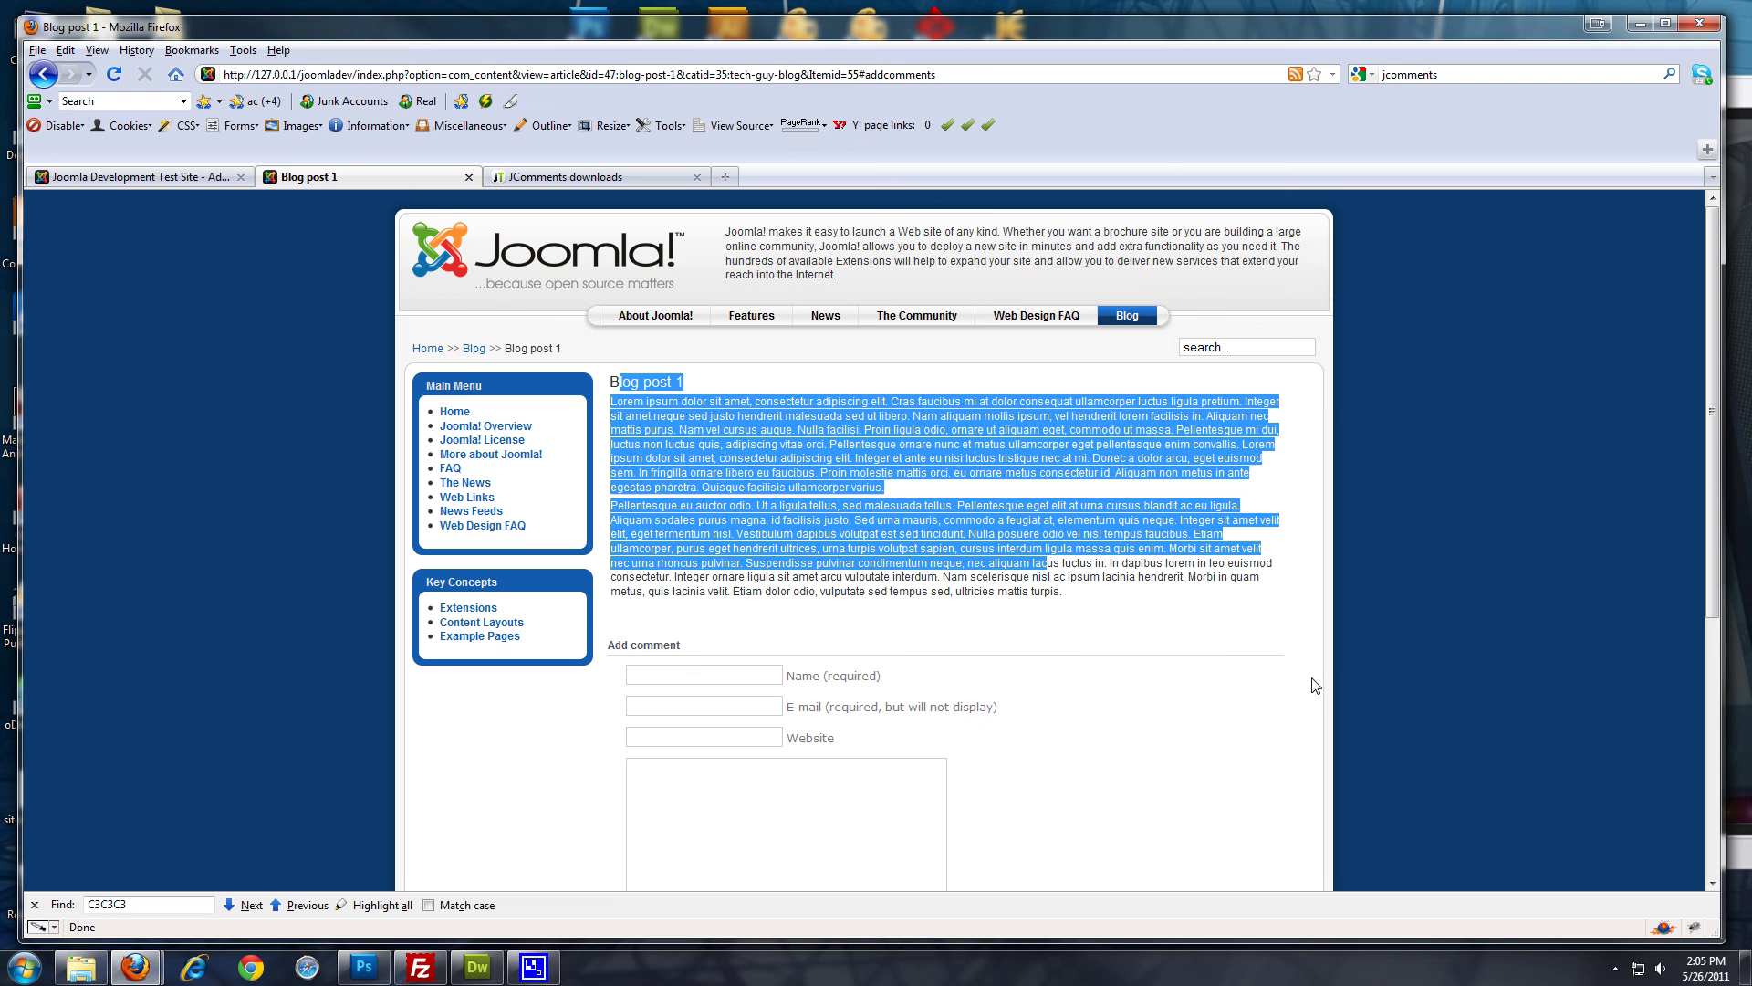
scroll(843, 356, down, 5)
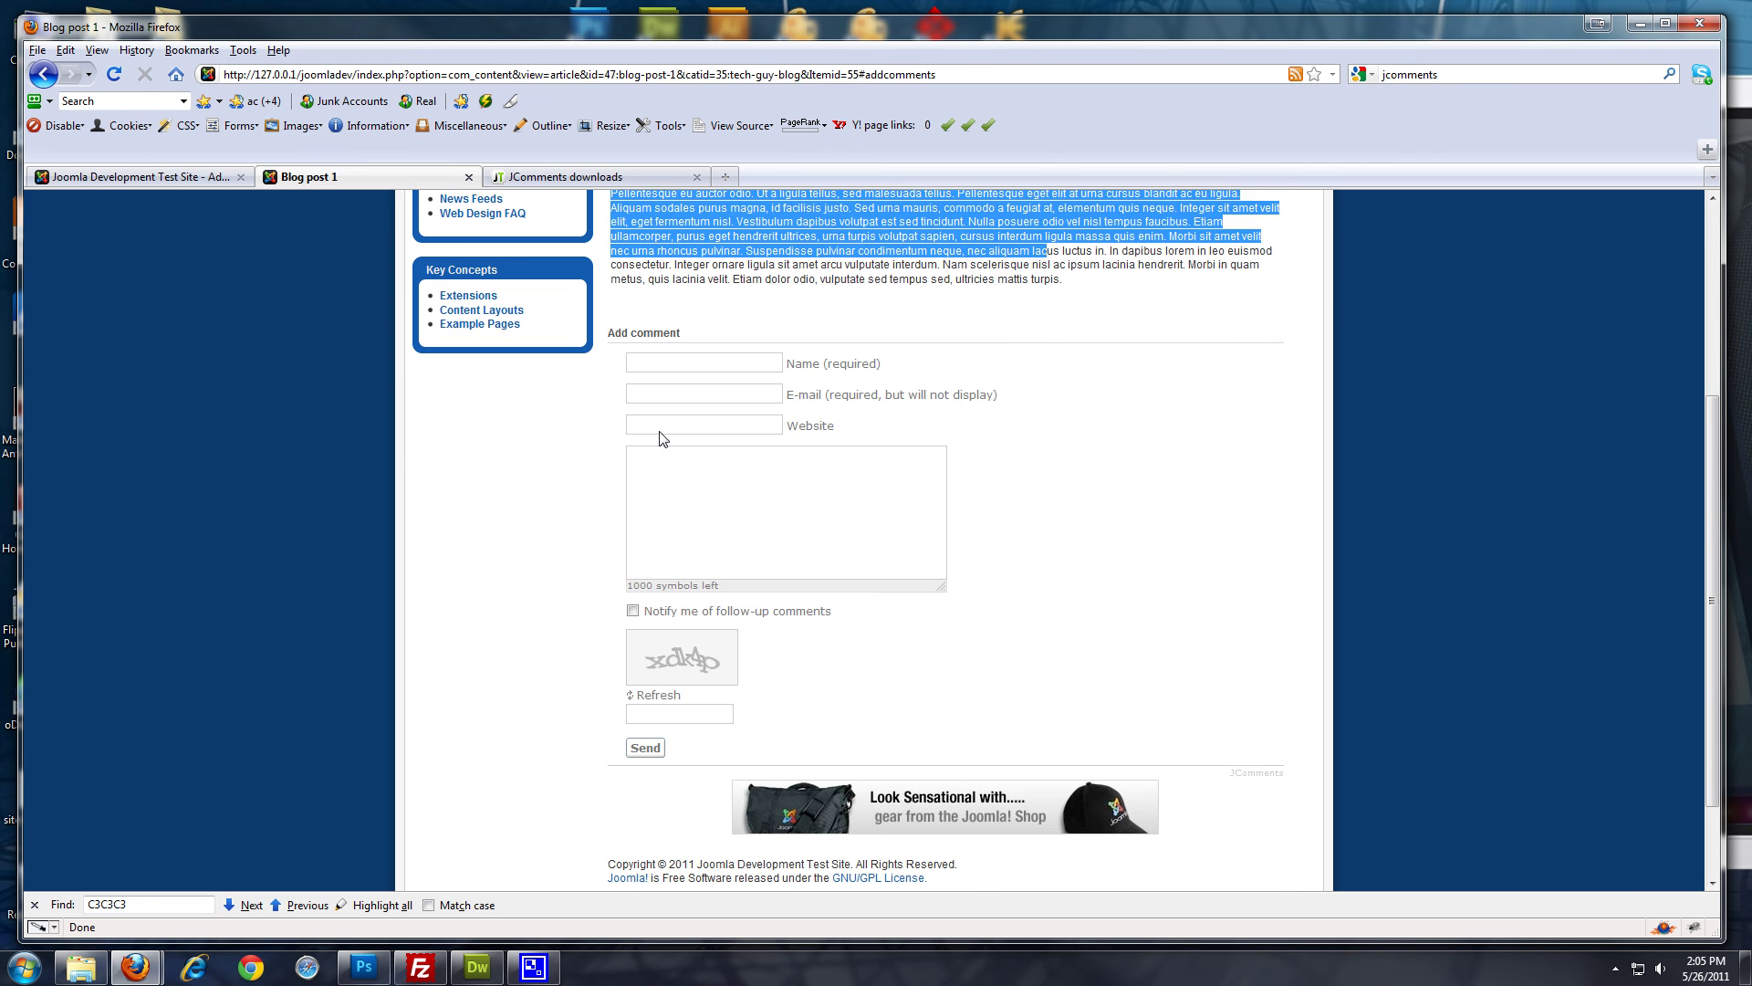
click(680, 471)
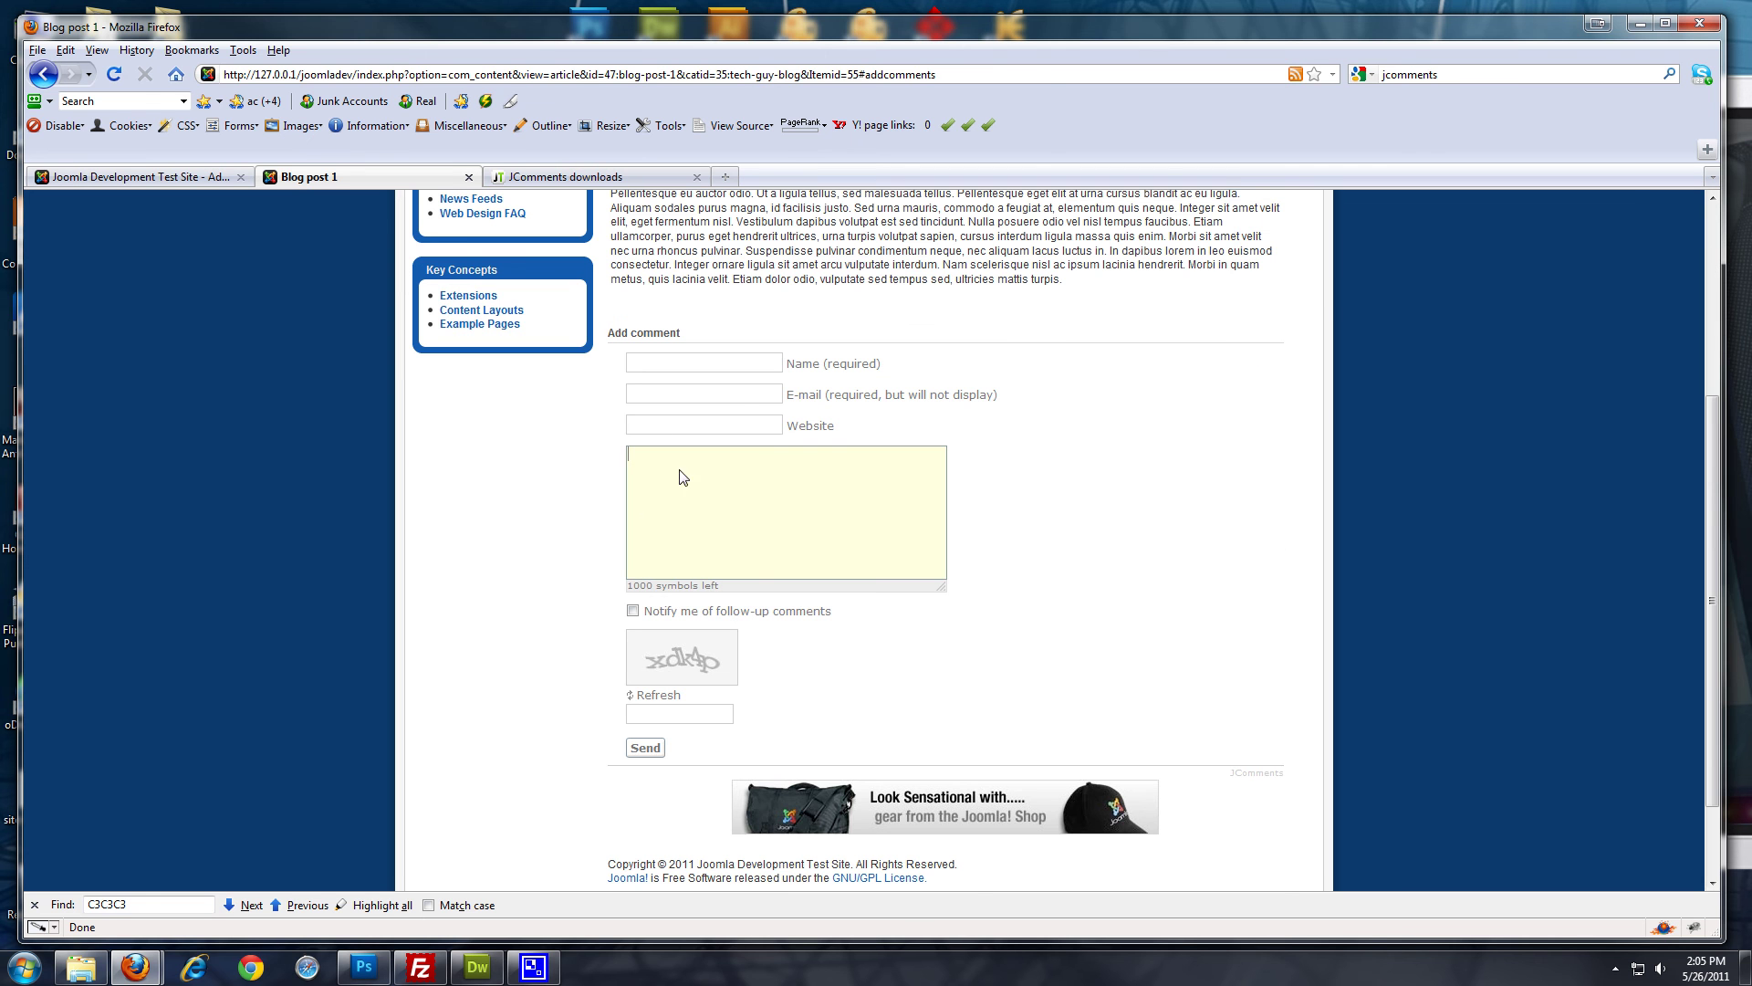
click(743, 369)
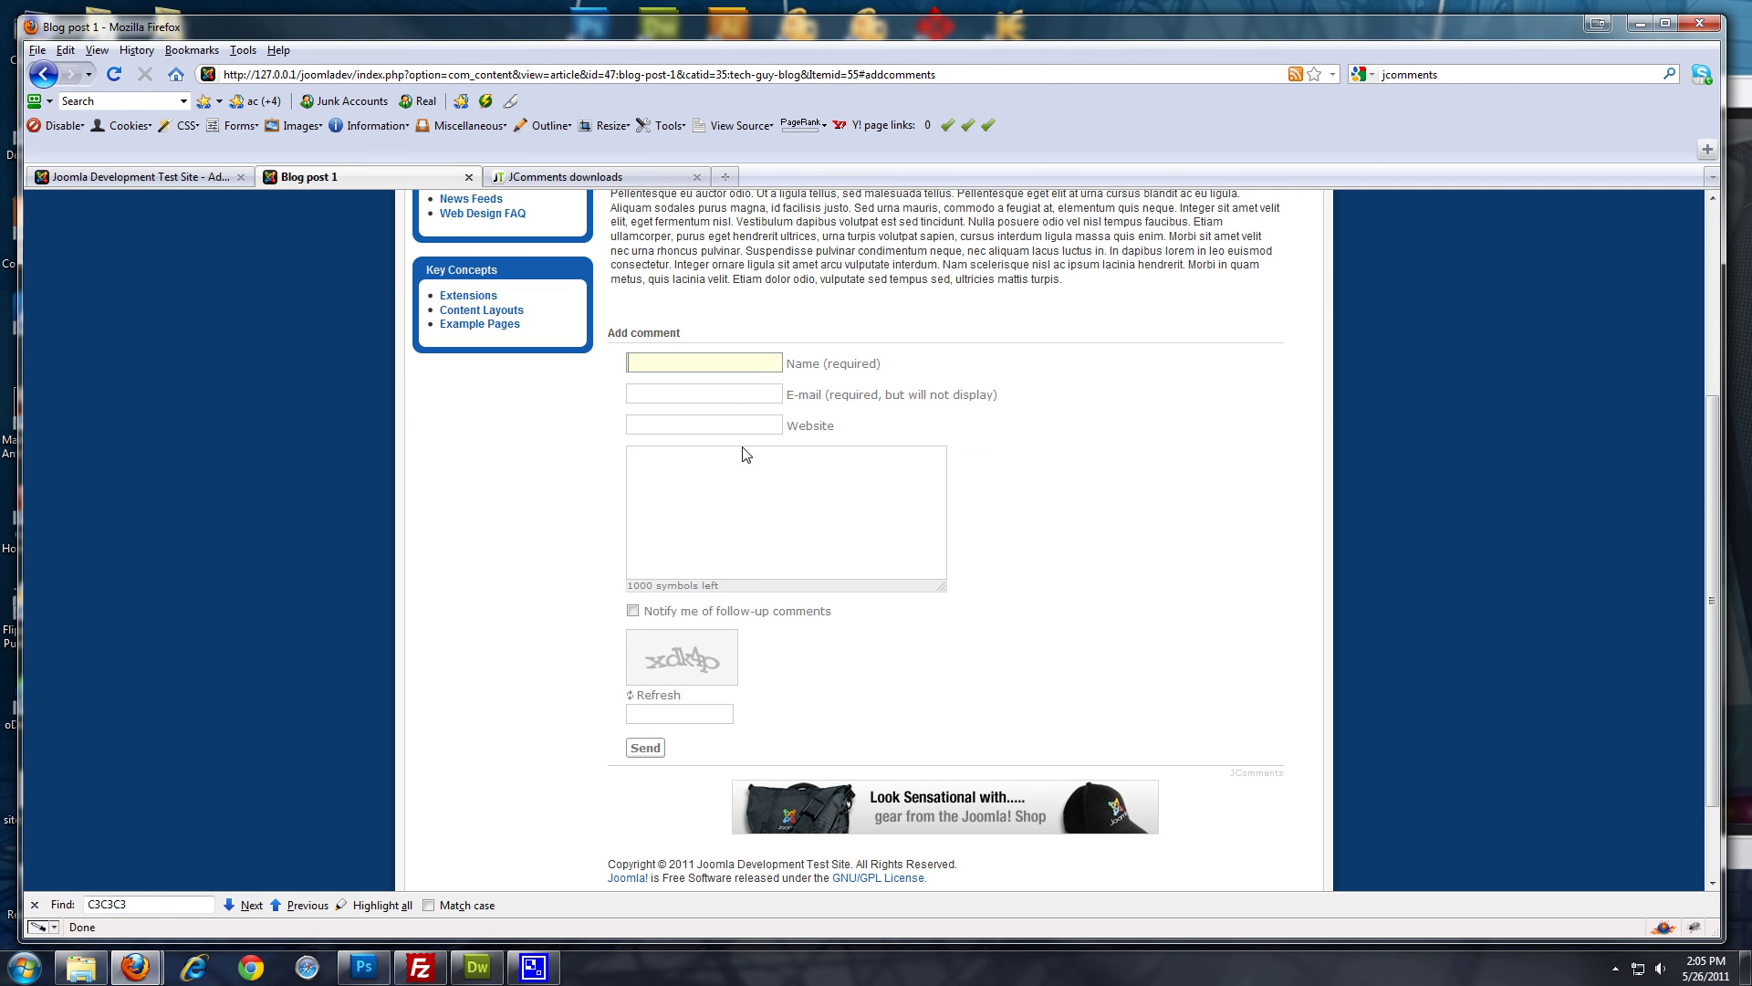
click(765, 402)
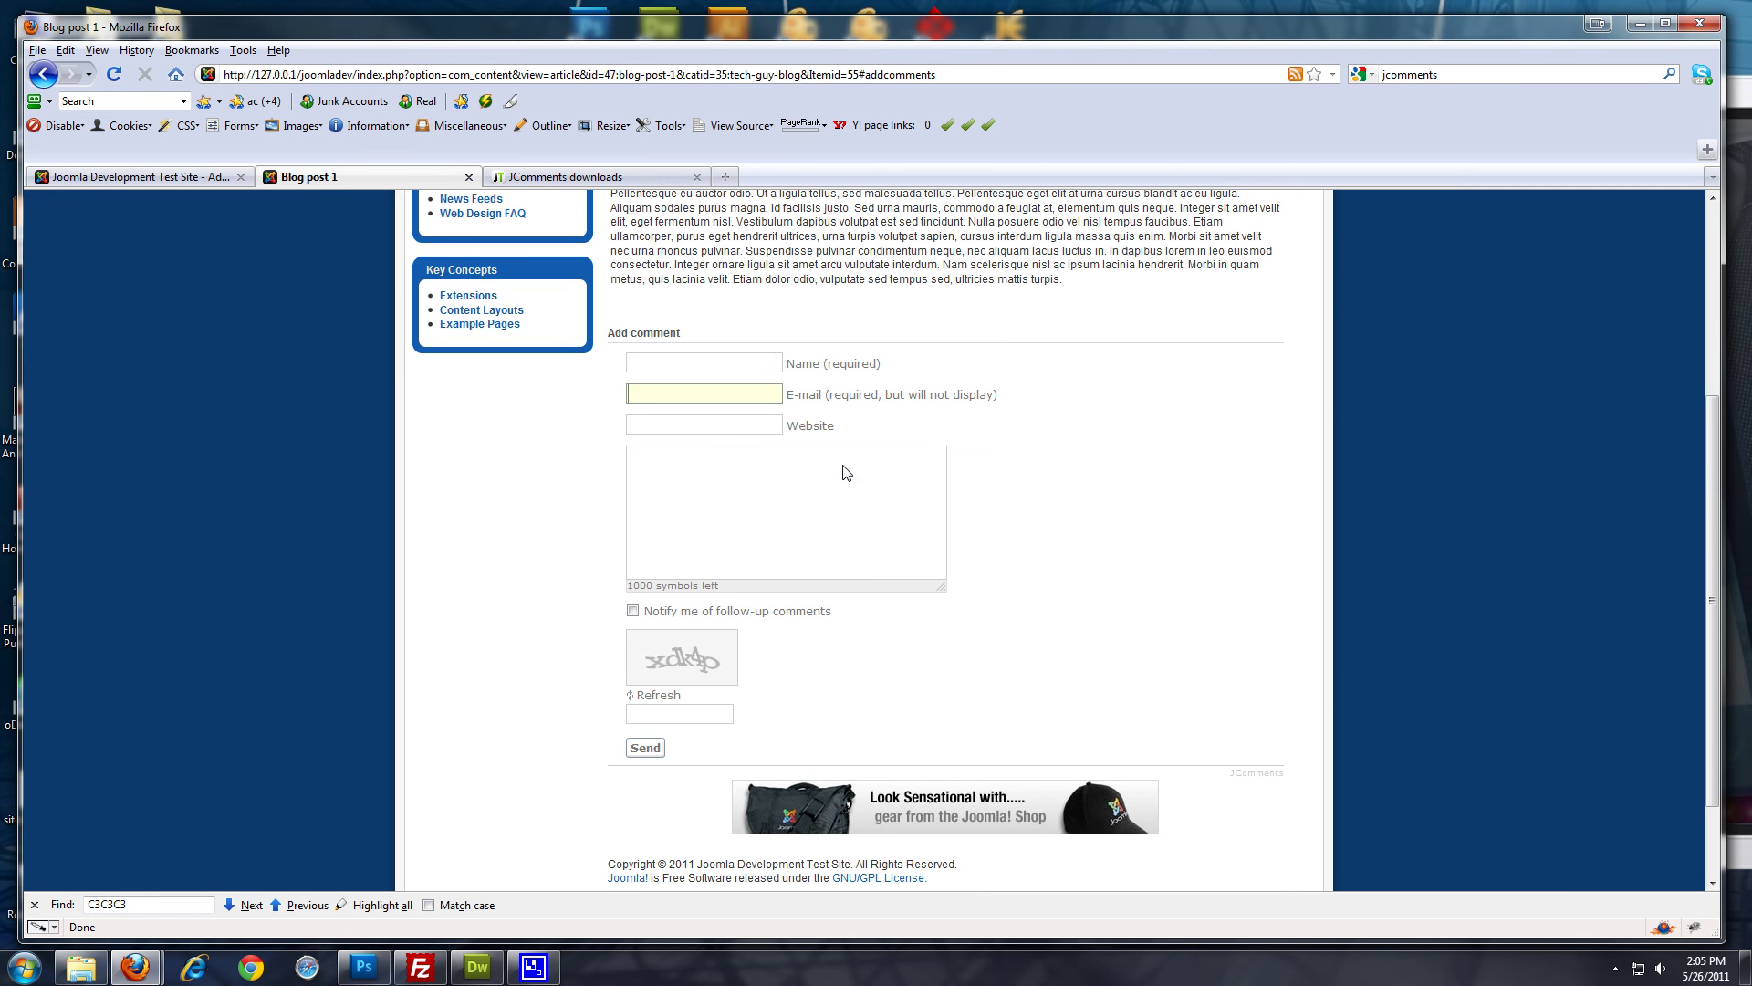
click(750, 515)
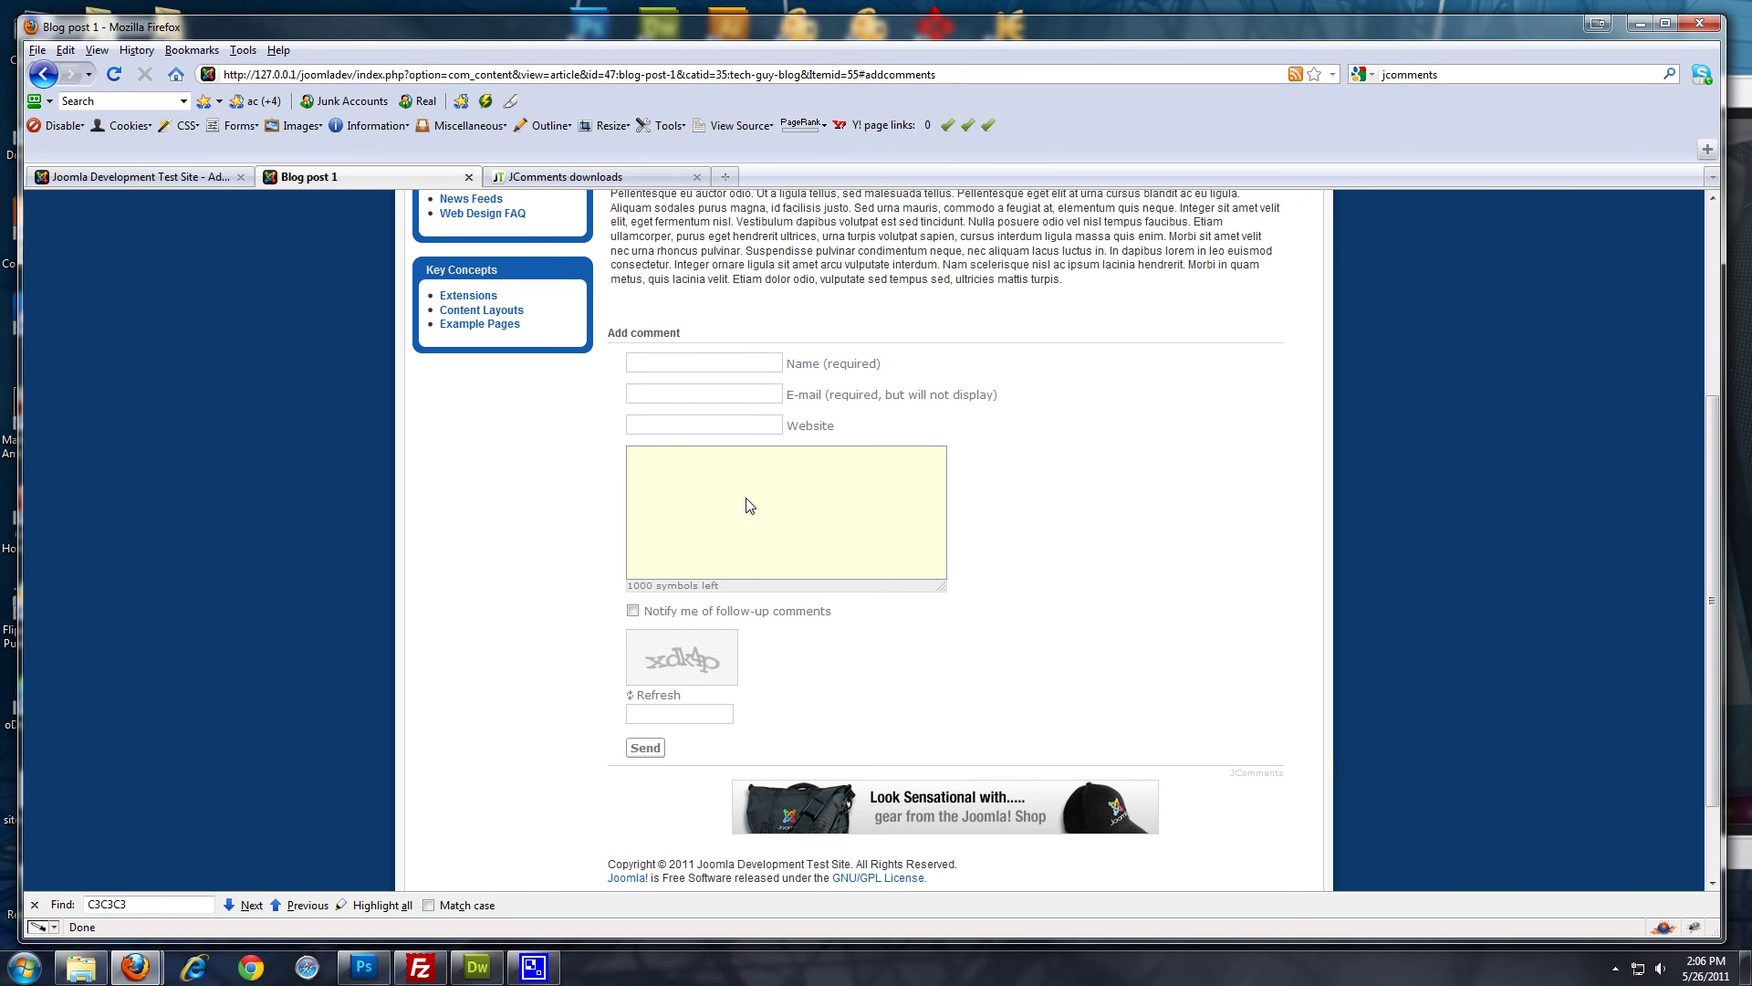
scroll(1213, 607, up, 5)
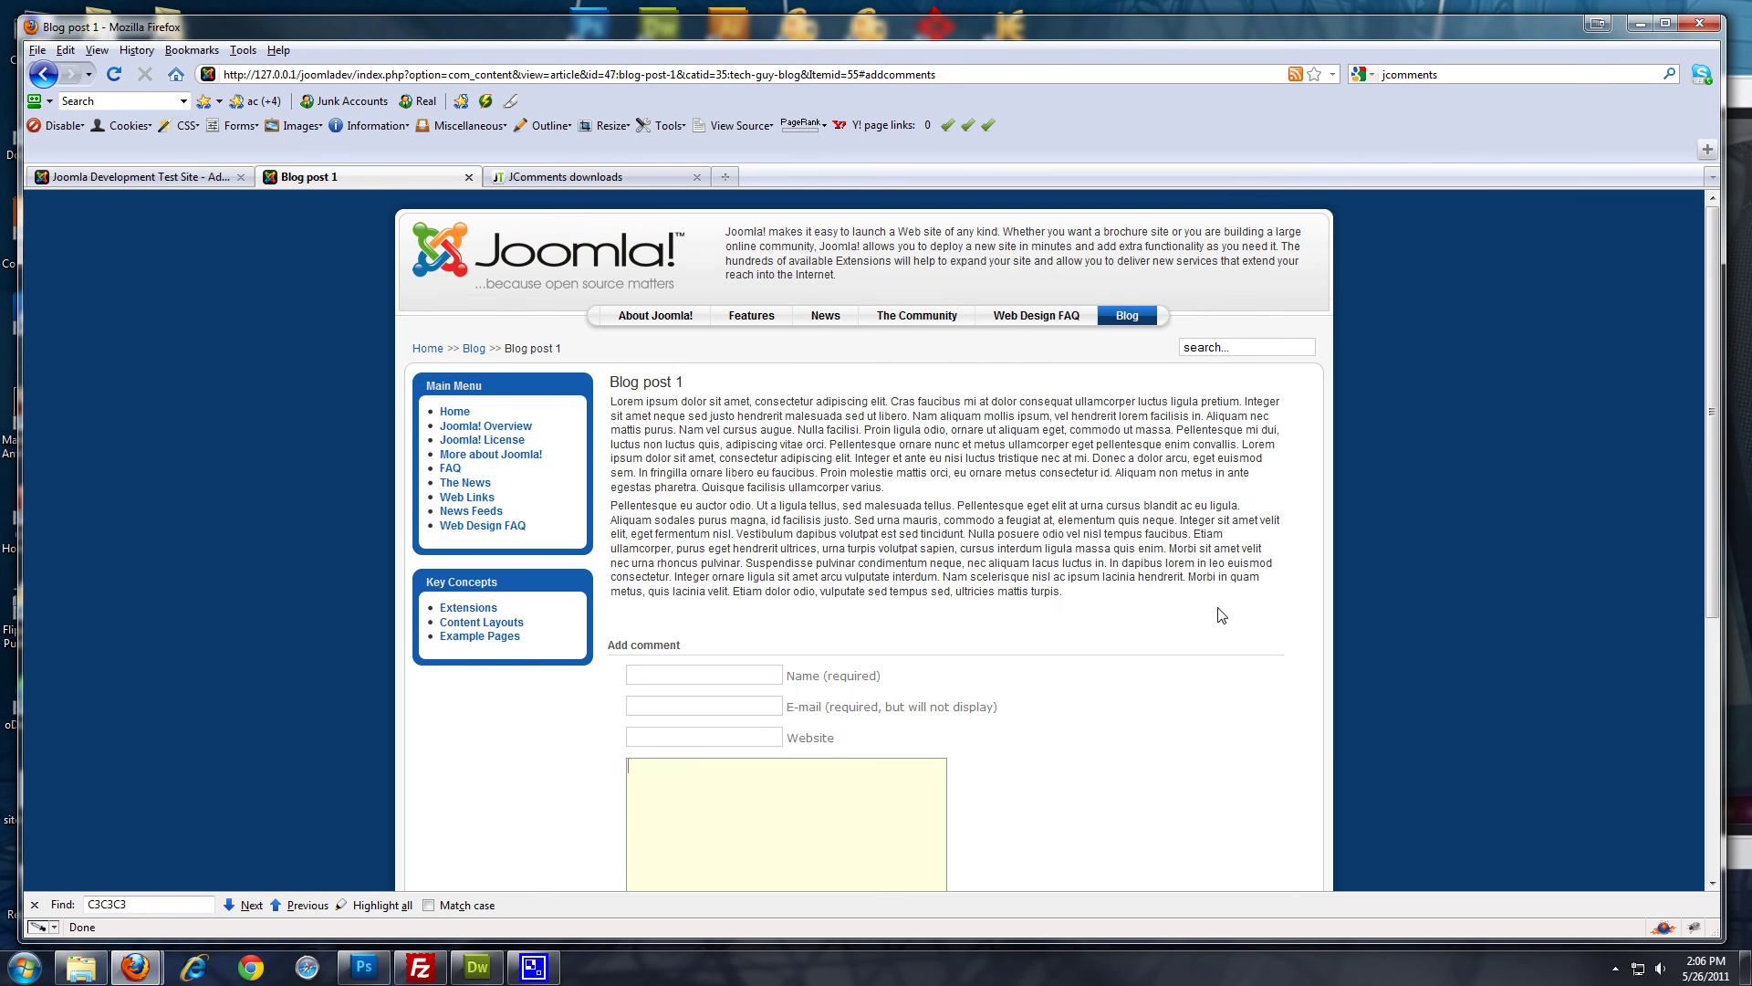
scroll(1223, 613, down, 5)
scroll(1222, 614, up, 5)
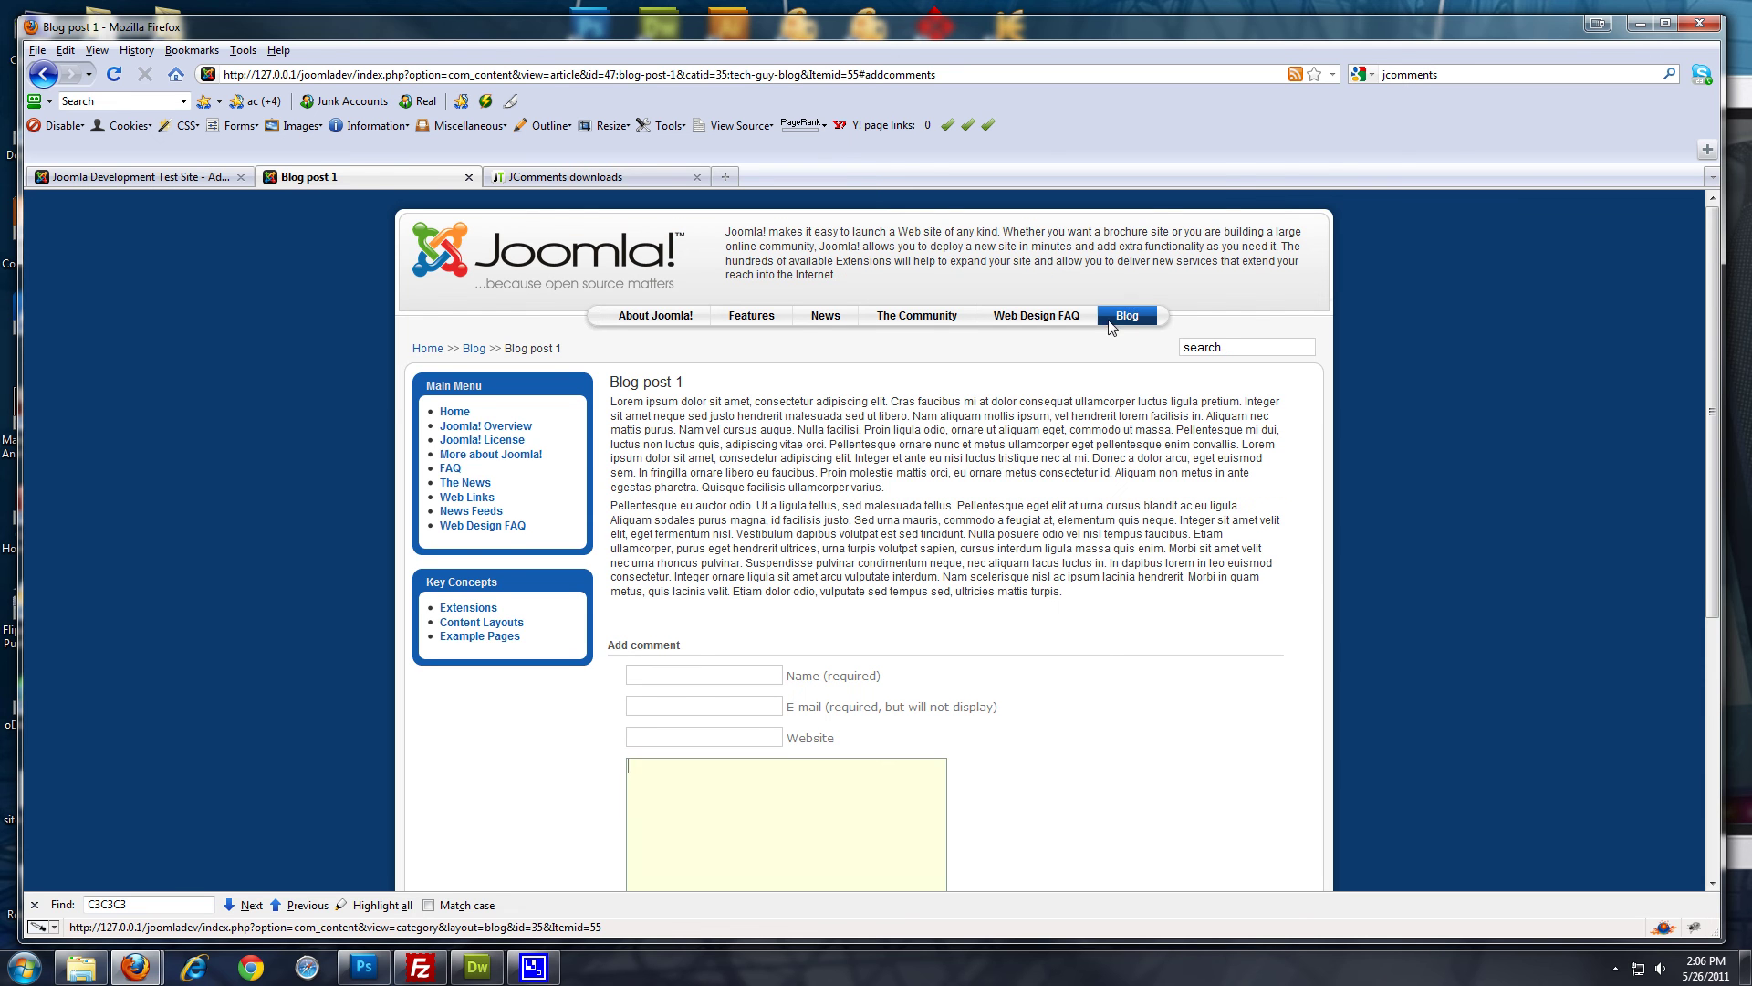
Go back to the Tech Guy Blog listing and check both posts' Add new comment links
click(1131, 316)
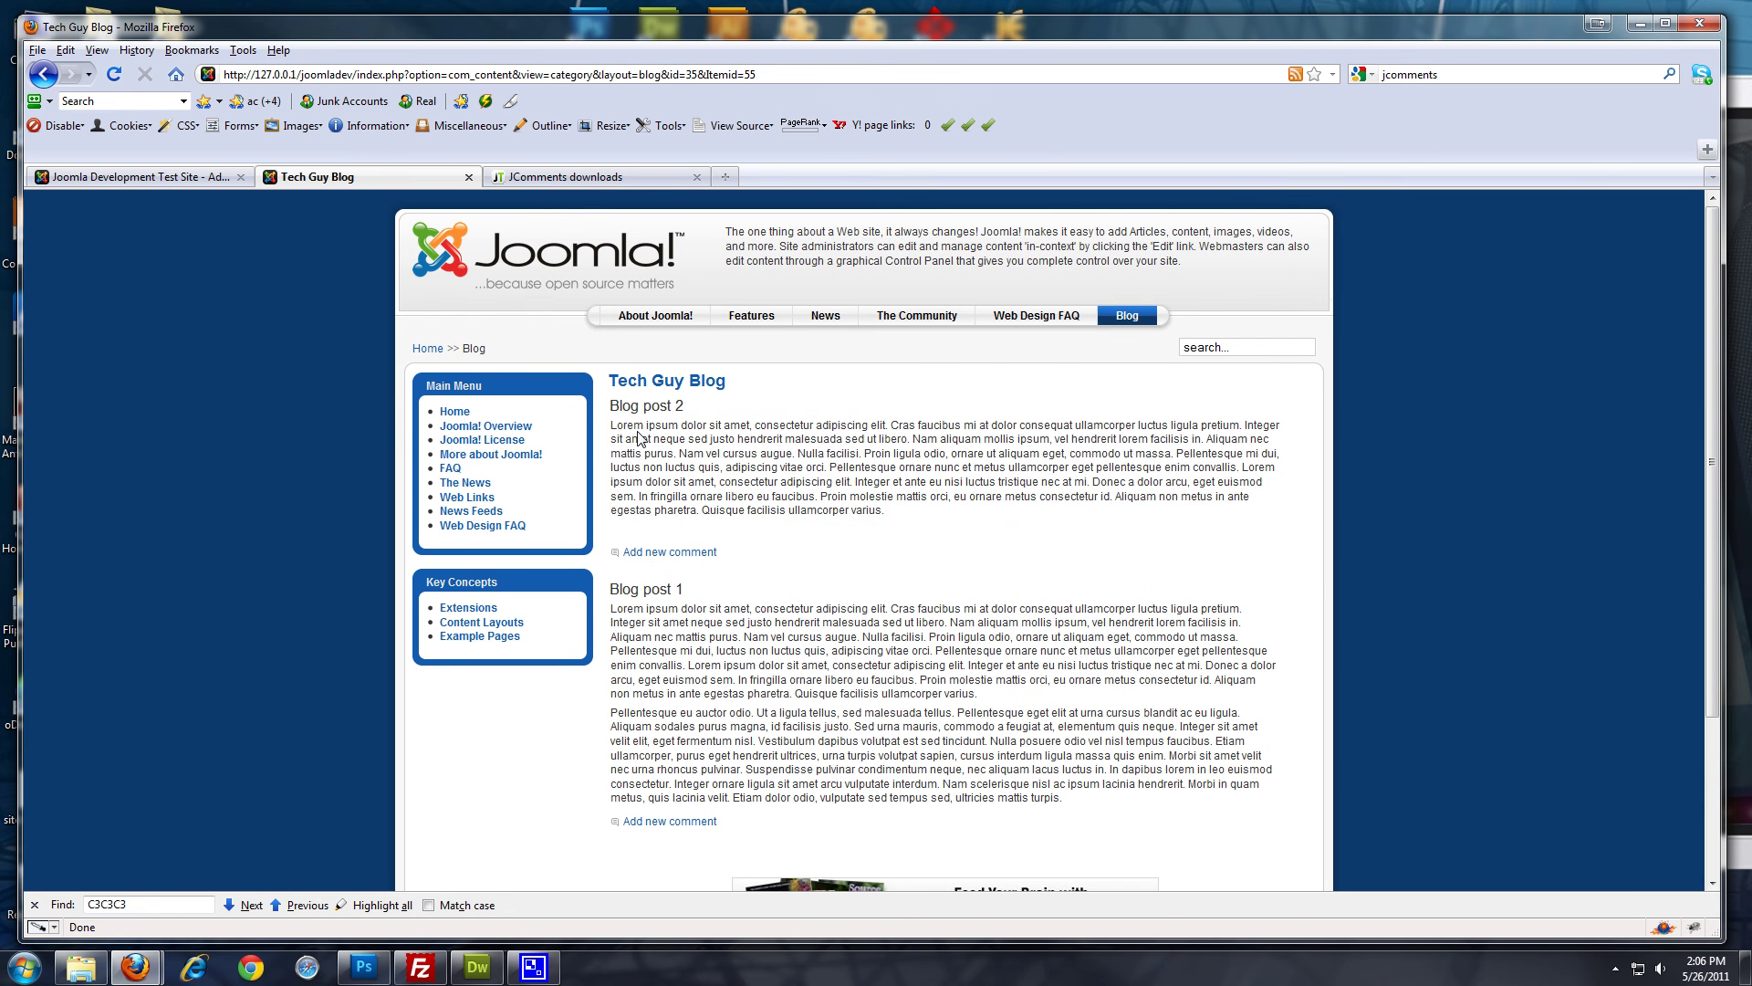
scroll(642, 438, down, 2)
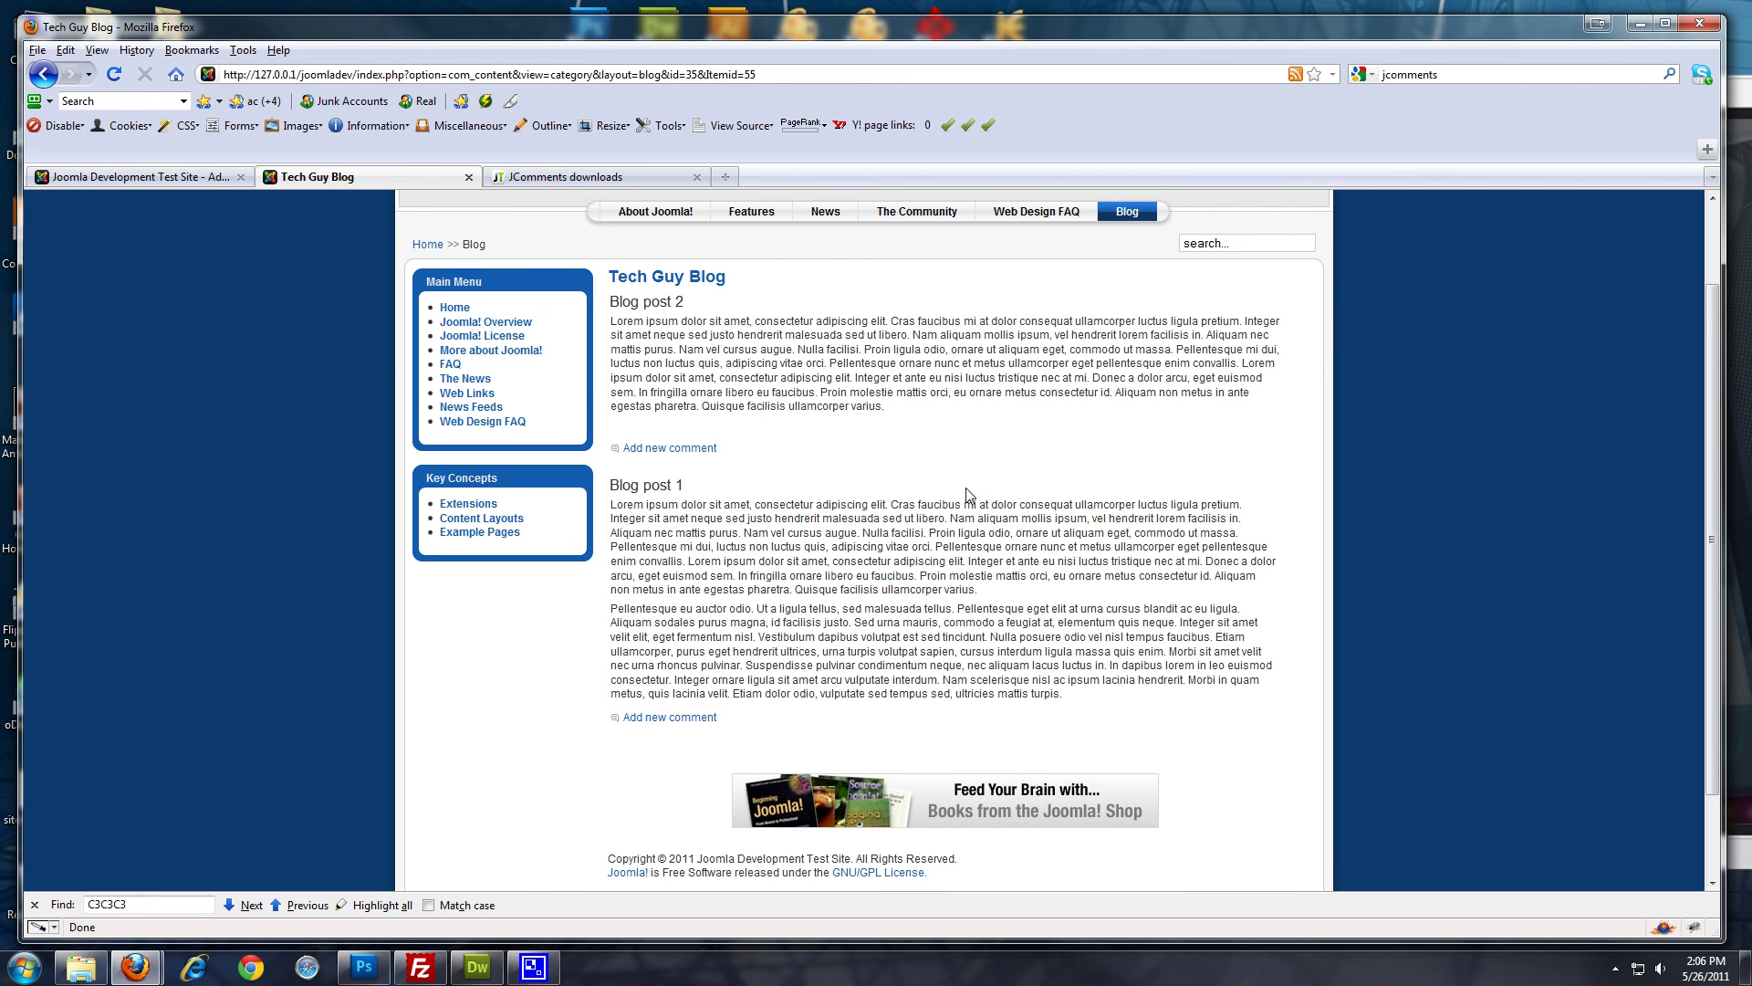
scroll(969, 494, up, 2)
scroll(721, 466, down, 4)
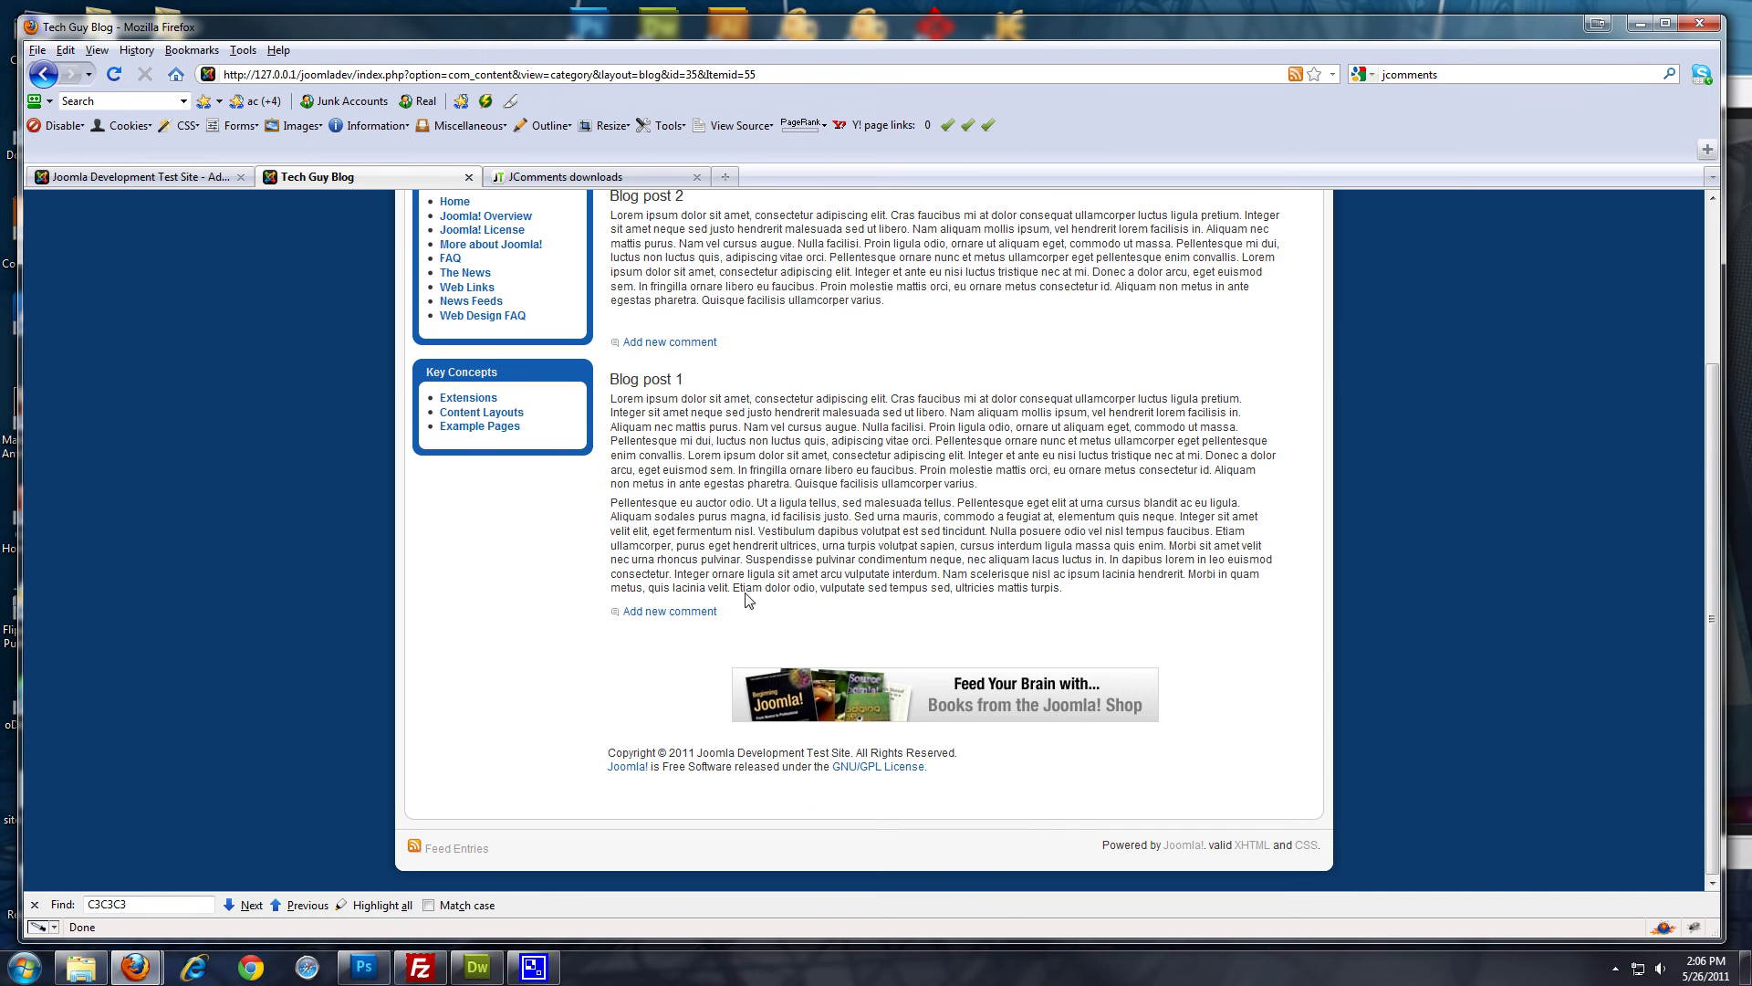